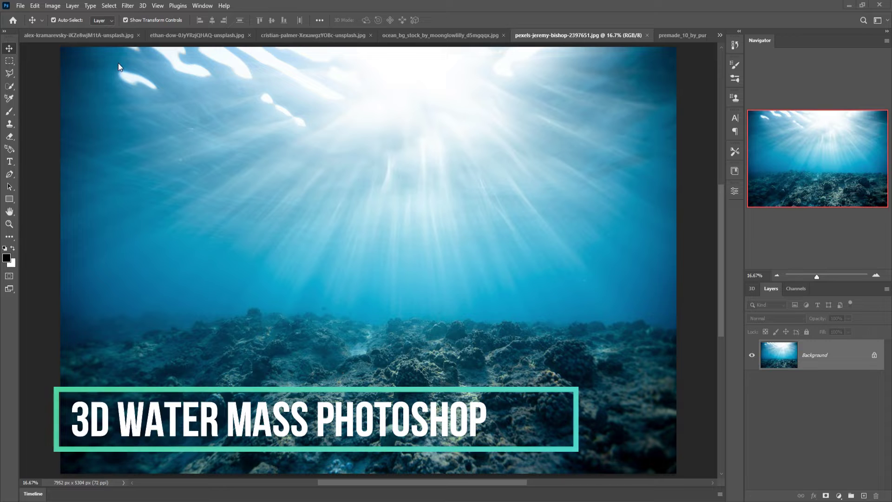
Step: Create a new 1280 x 720 px document at 300 ppi with a white background
{"action": "left_click", "coordinate": [20, 6]}
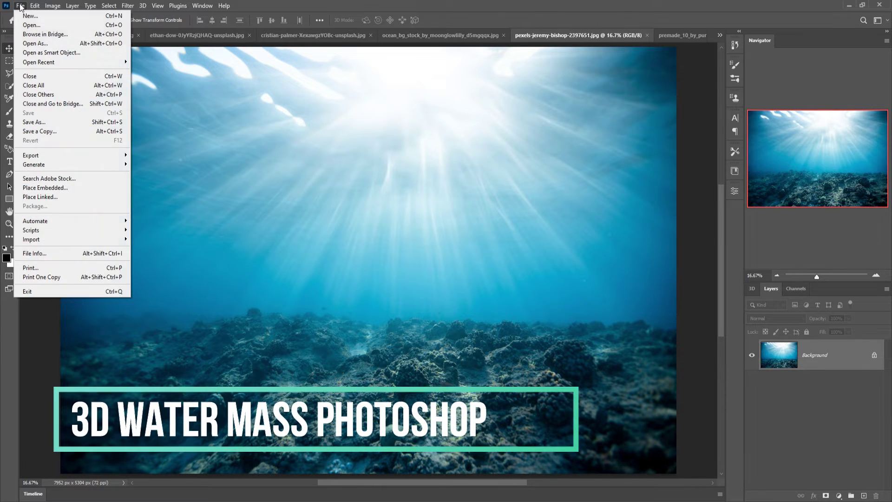
{"action": "left_click", "coordinate": [28, 19]}
{"action": "left_click", "coordinate": [324, 188]}
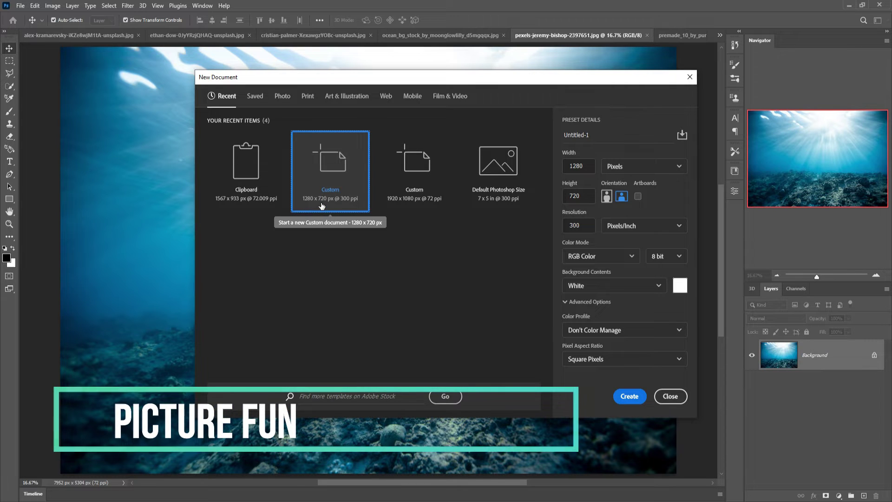
{"action": "left_click", "coordinate": [629, 396]}
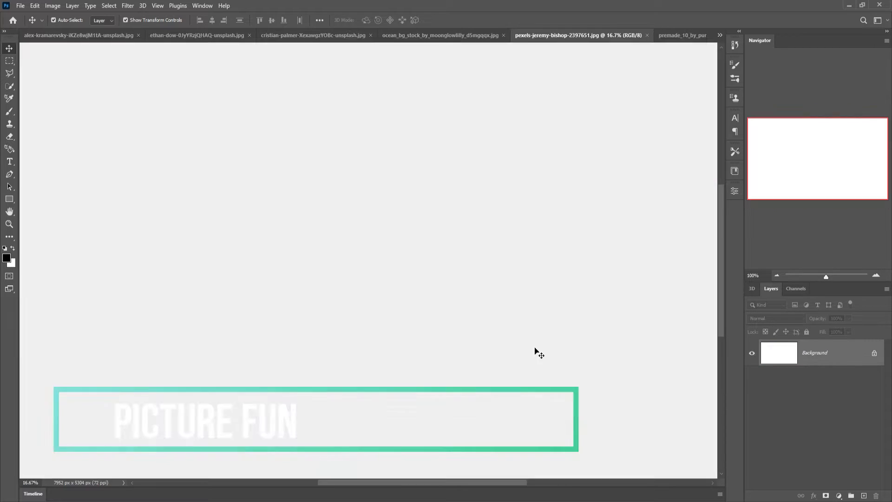
Step: Make a rectangular selection around the middle of the canvas, a little under half its width and height
{"action": "left_click", "coordinate": [10, 61]}
{"action": "left_click_drag", "start_coordinate": [248, 192], "coordinate": [520, 347]}
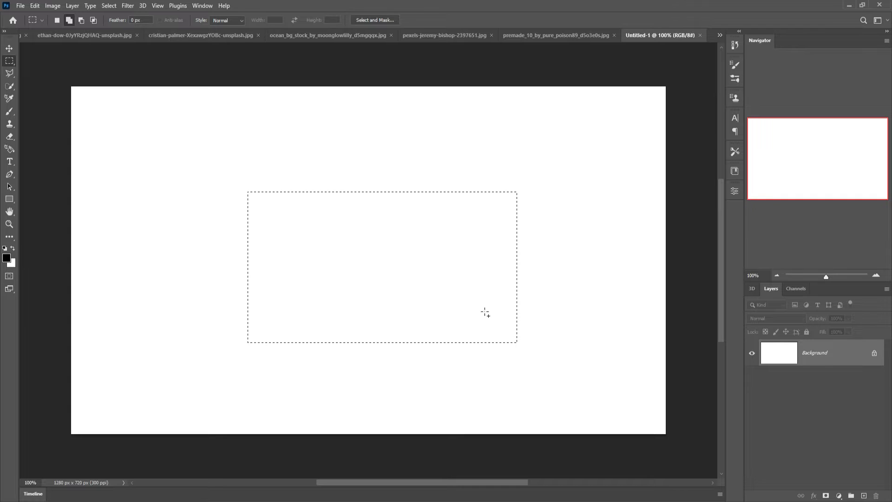
{"action": "left_click", "coordinate": [10, 51]}
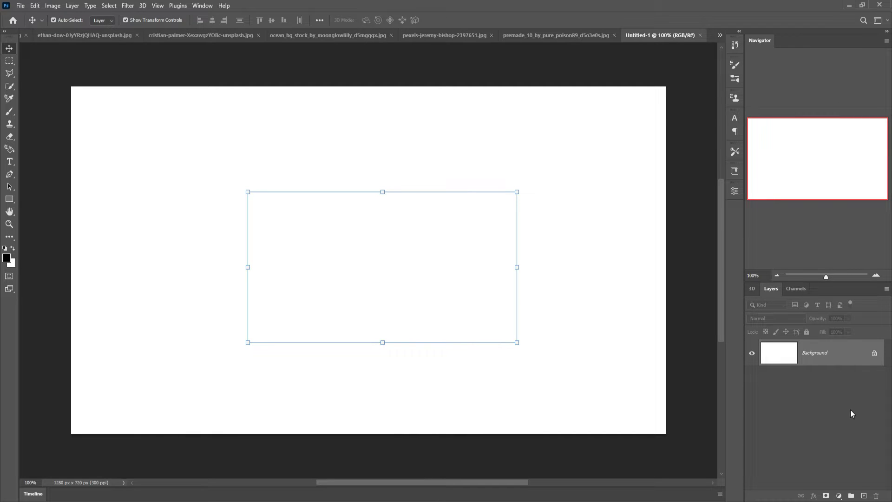
Step: Fill the rectangular selection with a light cyan-blue Solid Color fill layer
{"action": "left_click", "coordinate": [863, 495]}
{"action": "left_click", "coordinate": [838, 495]}
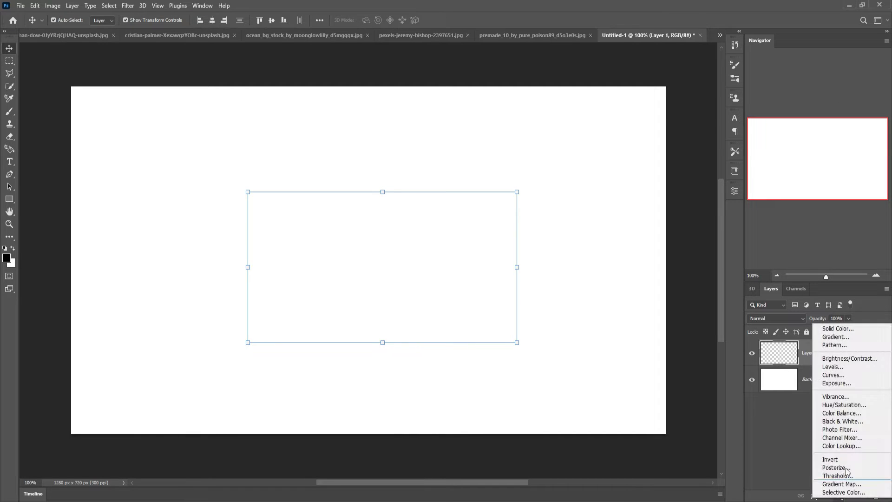
{"action": "left_click", "coordinate": [832, 336]}
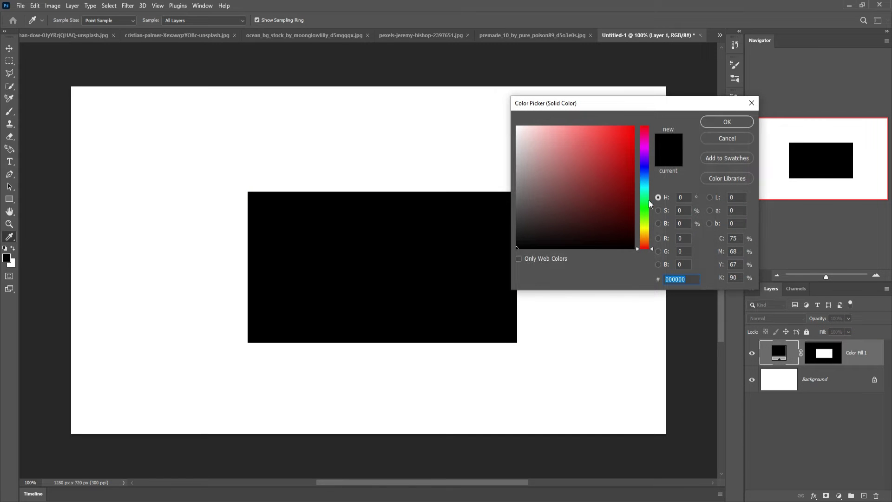
{"action": "left_click", "coordinate": [645, 189]}
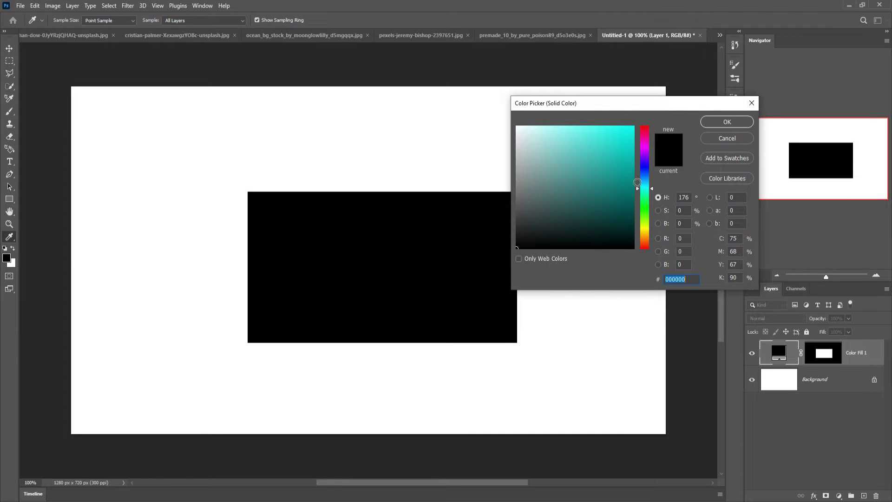
{"action": "left_click", "coordinate": [634, 182]}
{"action": "left_click", "coordinate": [592, 144]}
{"action": "left_click", "coordinate": [726, 121]}
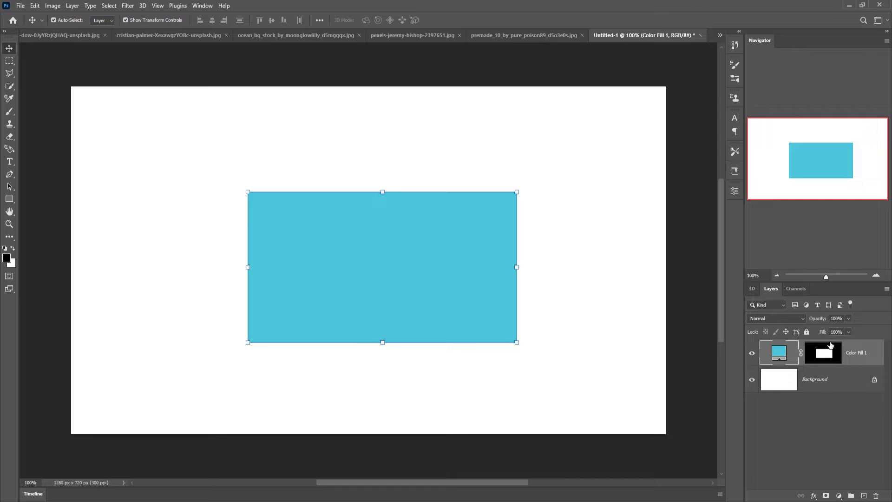
Step: Set the blue fill layer's blend mode to Darker Color and create a new 3D extrusion from it
{"action": "left_click", "coordinate": [798, 320]}
{"action": "left_click", "coordinate": [798, 319]}
{"action": "left_click", "coordinate": [143, 6]}
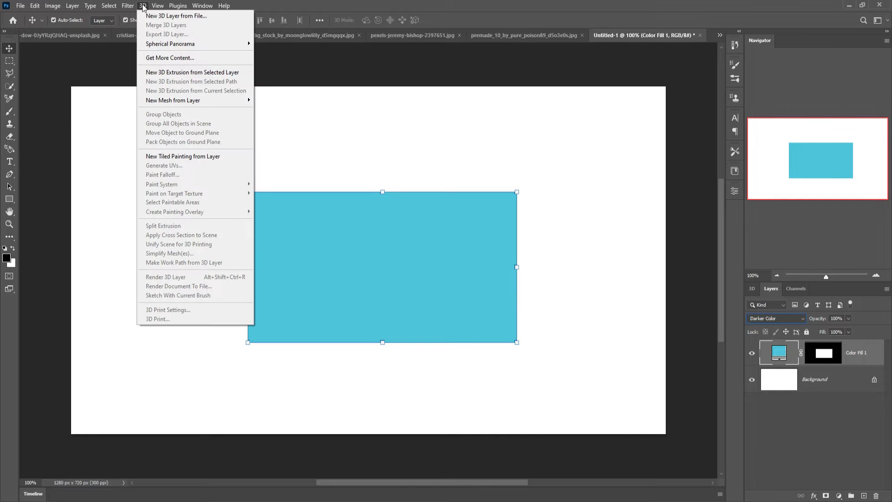
{"action": "left_click", "coordinate": [162, 74]}
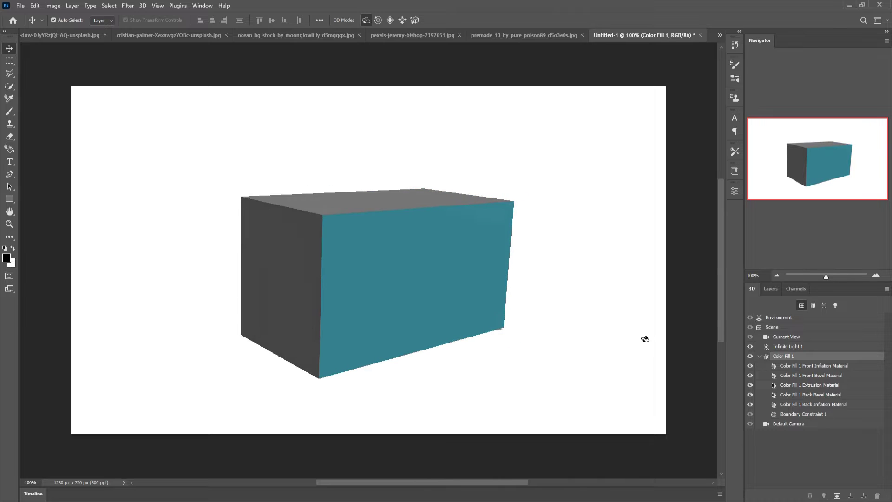
Step: Rotate the 3D box so the blue face points left and a grey side points right, and disable Cast Shadows
{"action": "left_click_drag", "start_coordinate": [371, 234], "coordinate": [369, 278]}
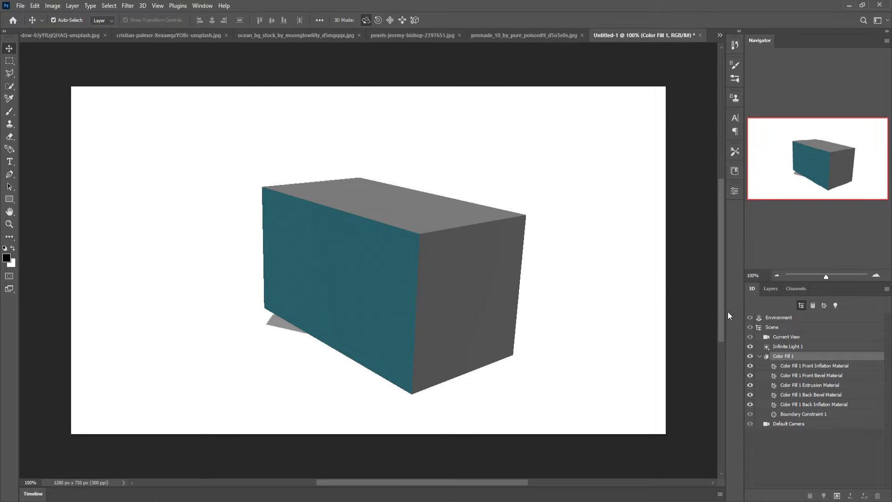
{"action": "left_click", "coordinate": [454, 260]}
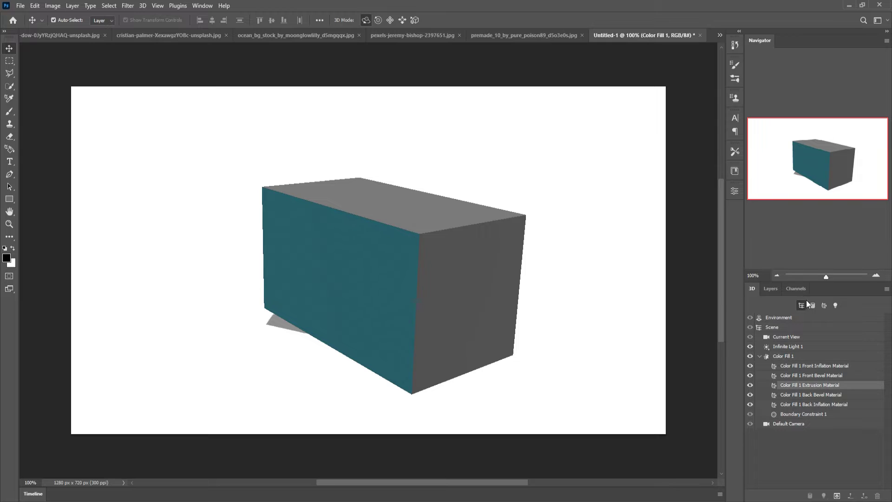
{"action": "left_click", "coordinate": [734, 193]}
{"action": "left_click", "coordinate": [424, 261]}
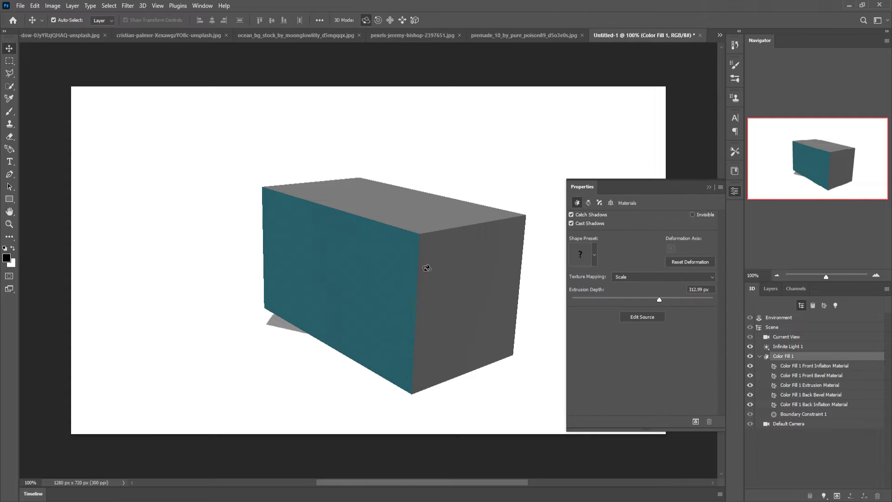
{"action": "left_click", "coordinate": [572, 224]}
{"action": "left_click", "coordinate": [735, 191]}
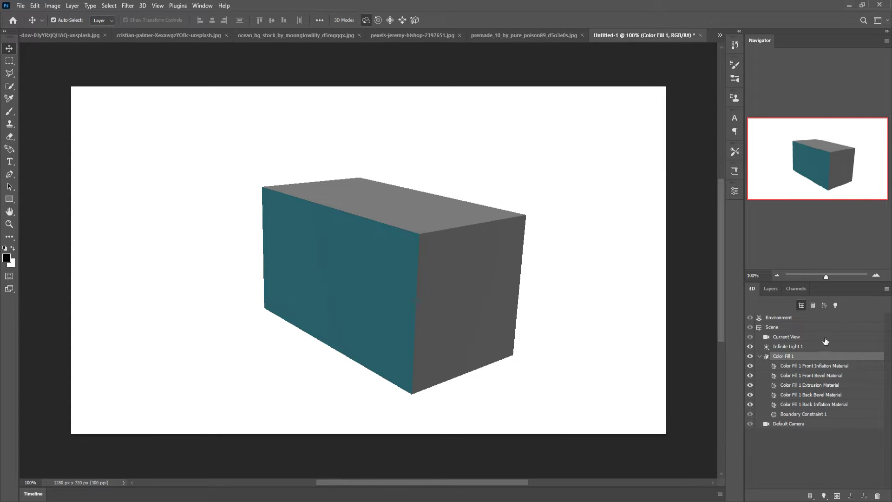
Step: Increase the box's extrusion depth until its grey right side is about as wide as the blue face
{"action": "left_click", "coordinate": [471, 309]}
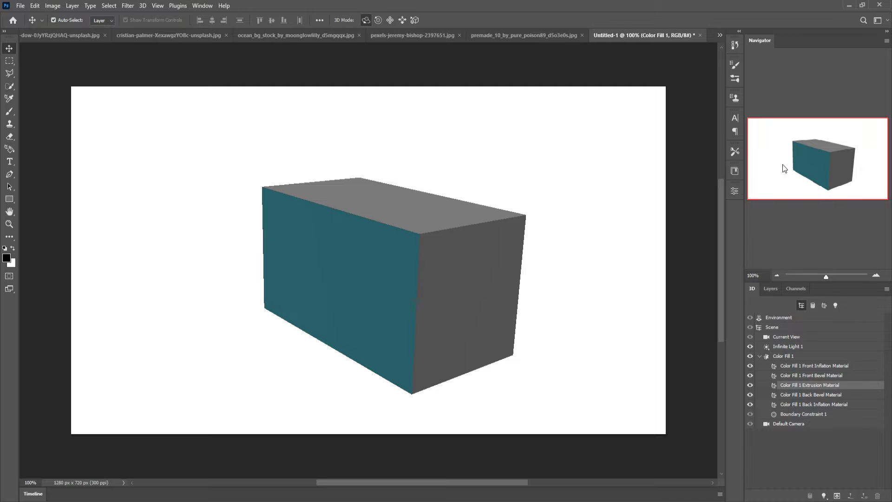
{"action": "left_click", "coordinate": [735, 191]}
{"action": "left_click", "coordinate": [448, 284]}
{"action": "left_click_drag", "start_coordinate": [658, 298], "coordinate": [674, 297]}
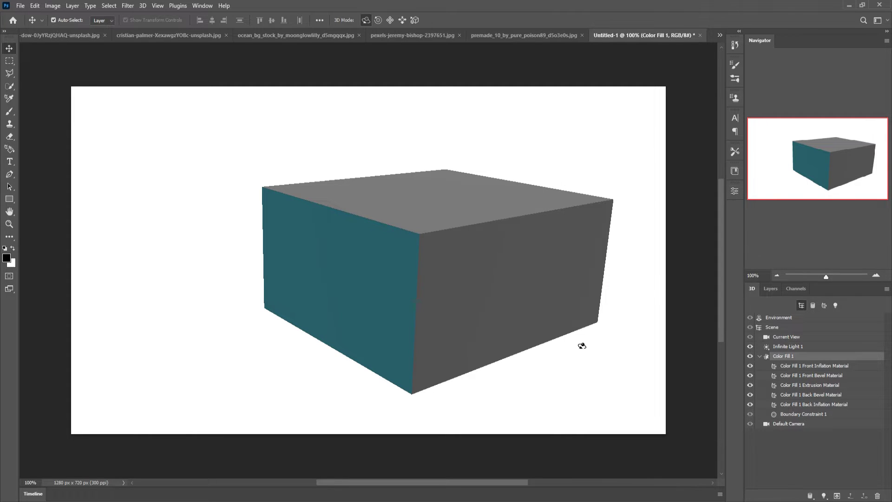
Step: Turn the 3D box into a regular pixel layer by merging it with a new empty layer
{"action": "left_click", "coordinate": [770, 288]}
{"action": "left_click", "coordinate": [864, 496]}
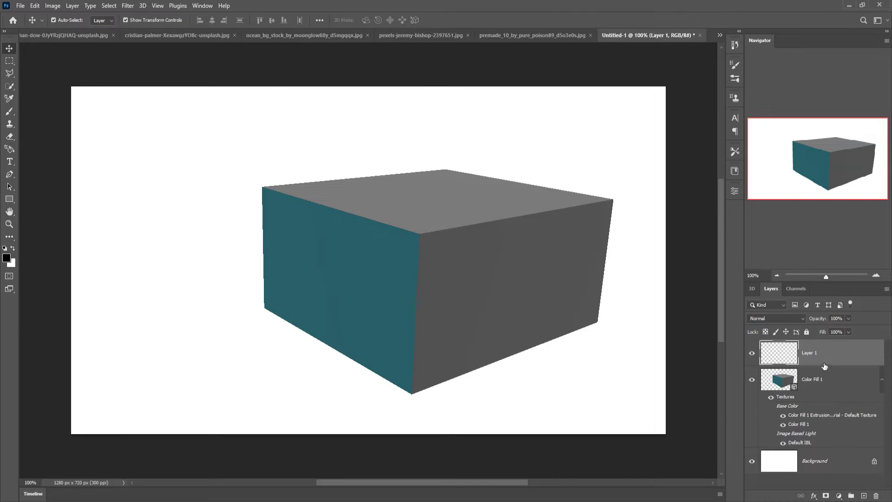
{"action": "left_click", "coordinate": [831, 379], "text": "shift"}
{"action": "right_click", "coordinate": [832, 355]}
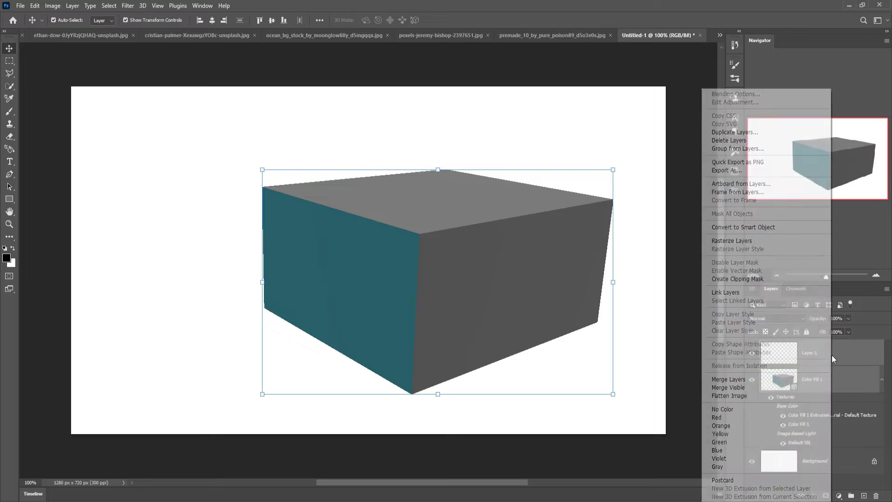
{"action": "left_click", "coordinate": [744, 381]}
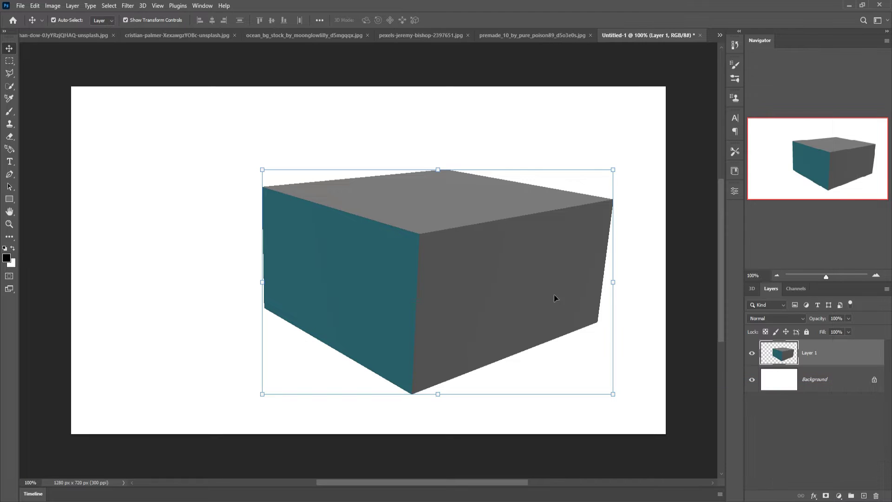
Step: Scale the box down to about 77% and place it centred in the lower half of the canvas
{"action": "left_click_drag", "start_coordinate": [553, 298], "coordinate": [465, 290]}
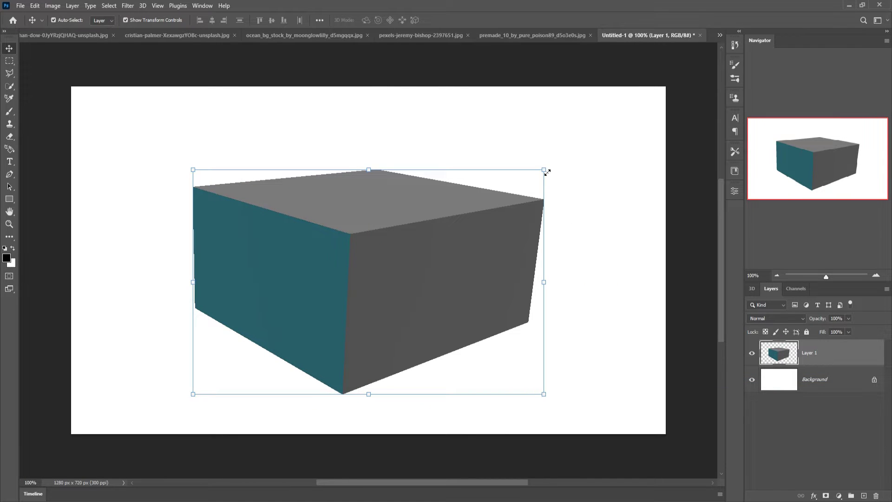
{"action": "left_click_drag", "start_coordinate": [548, 172], "coordinate": [470, 243]}
{"action": "left_click_drag", "start_coordinate": [389, 294], "coordinate": [441, 296]}
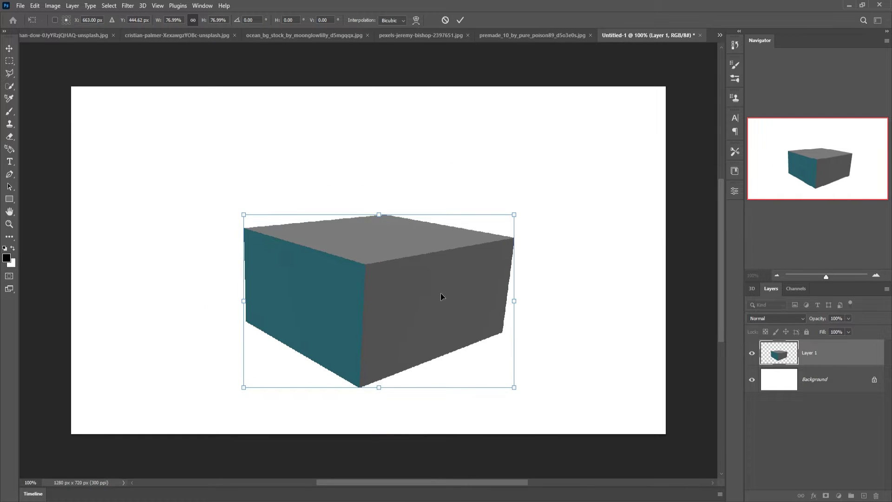
{"action": "left_click", "coordinate": [461, 21]}
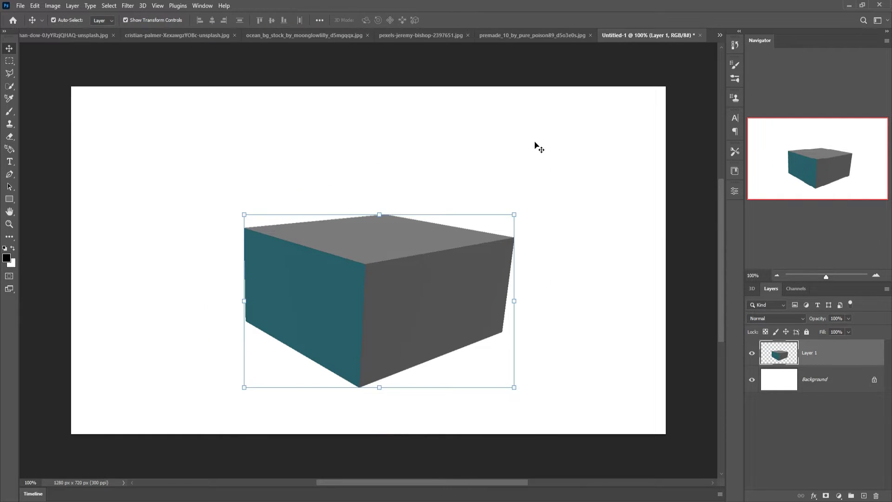
Step: In the ocean_bg_stock image, select the whole underwater area below the waterline with a rectangular selection
{"action": "left_click", "coordinate": [508, 35]}
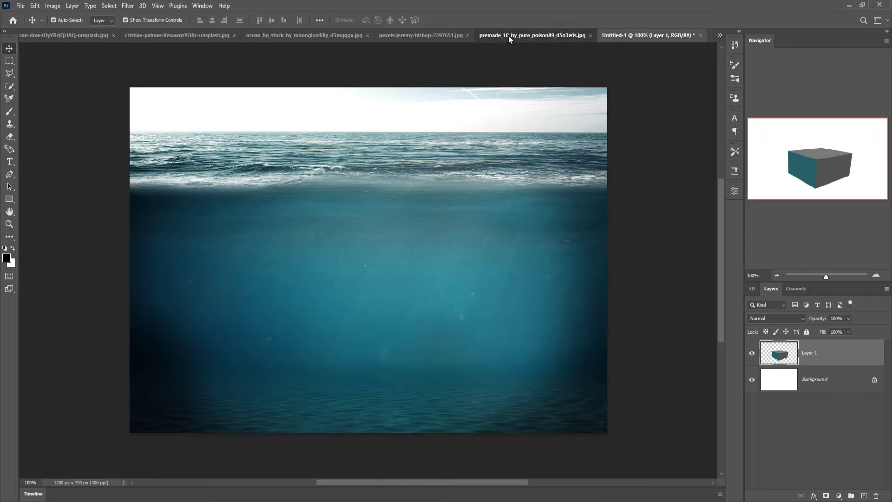
{"action": "left_click", "coordinate": [427, 36]}
{"action": "left_click", "coordinate": [284, 38]}
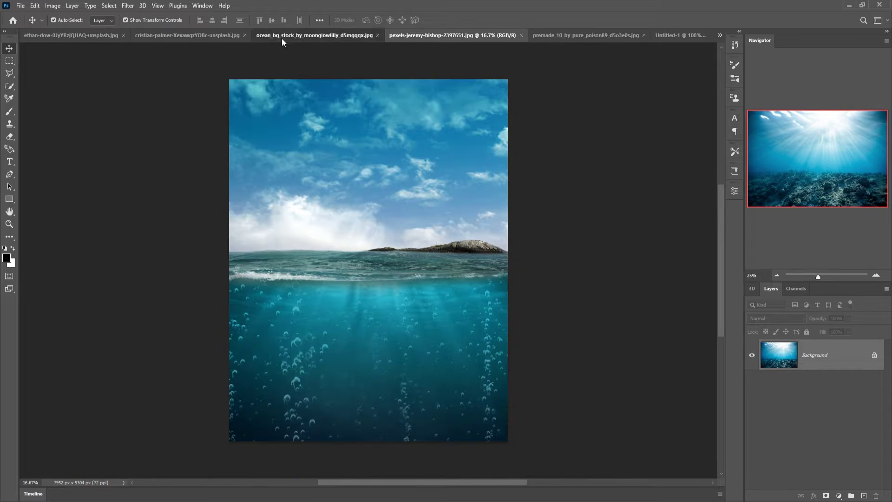
{"action": "left_click", "coordinate": [9, 61]}
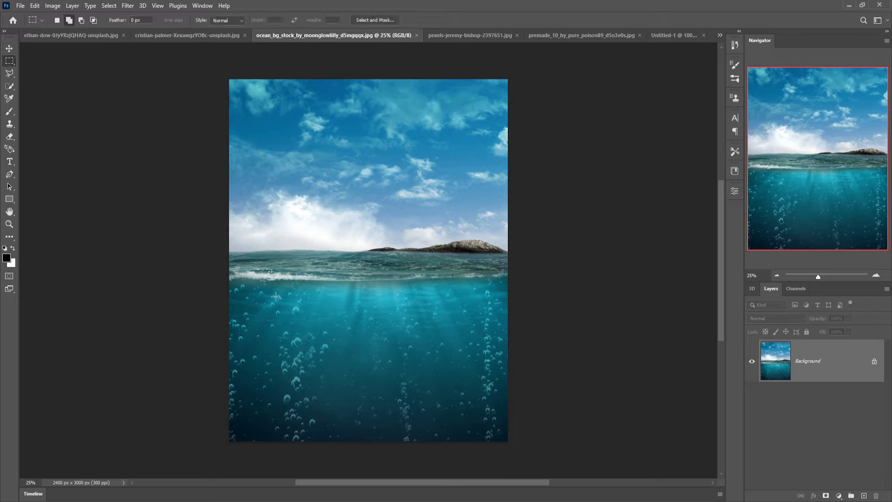
{"action": "left_click_drag", "start_coordinate": [230, 291], "coordinate": [574, 476]}
Step: Float the ocean_bg_stock image in its own window, copy its selected underwater area into Untitled-1, and minimize the window
{"action": "key", "text": "v"}
{"action": "left_click_drag", "start_coordinate": [307, 35], "coordinate": [427, 95]}
{"action": "left_click", "coordinate": [662, 37]}
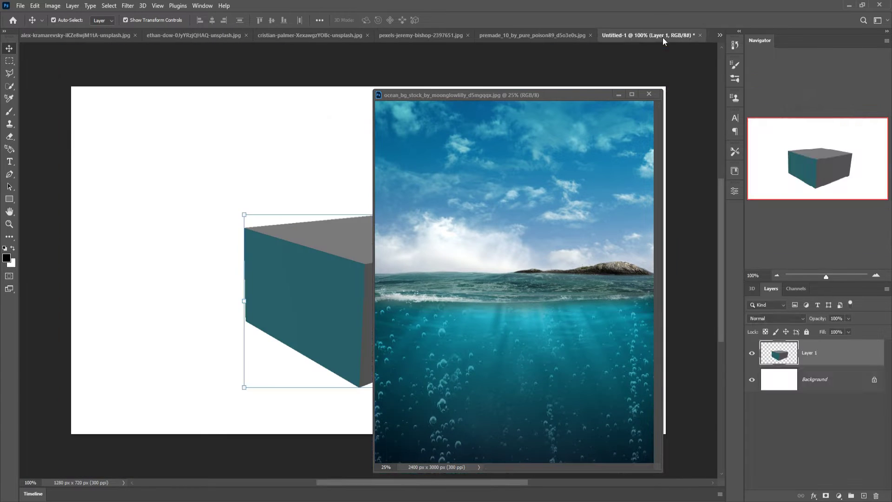
{"action": "left_click_drag", "start_coordinate": [550, 95], "coordinate": [662, 95]}
{"action": "left_click_drag", "start_coordinate": [634, 355], "coordinate": [435, 316]}
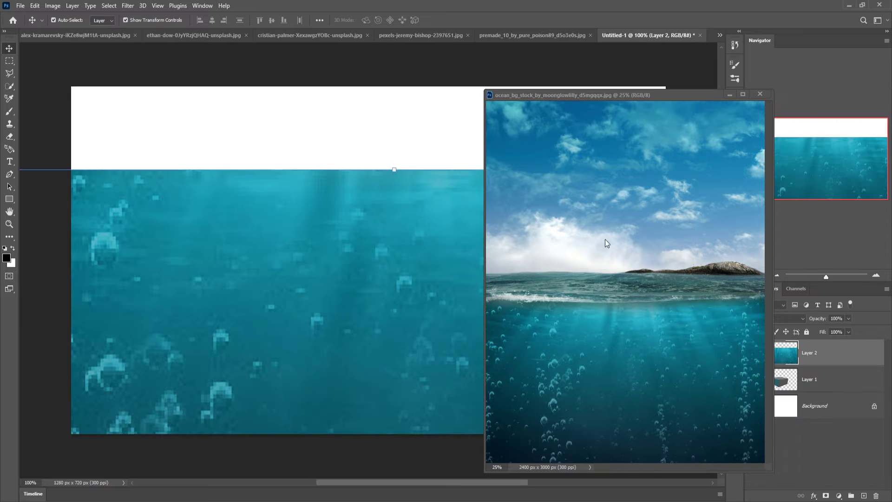
{"action": "left_click", "coordinate": [729, 95]}
Step: Scale the underwater layer to about 19% and align its upper-left corner with the box's front upper corner
{"action": "left_click_drag", "start_coordinate": [398, 177], "coordinate": [453, 256]}
{"action": "key", "text": "ctrl+plus"}
{"action": "left_click_drag", "start_coordinate": [479, 329], "coordinate": [374, 271]}
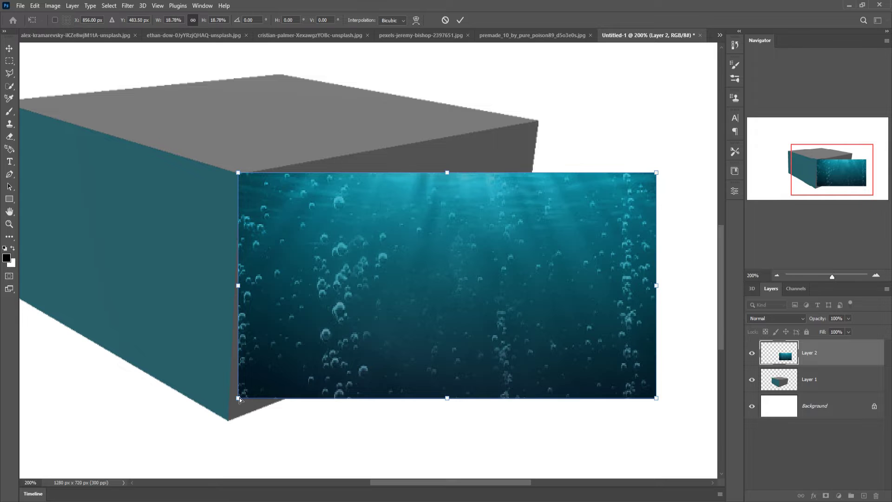
Step: Distort the underwater layer's remaining corners to fit the right face of the box and apply the transformation
{"action": "left_click_drag", "start_coordinate": [239, 398], "coordinate": [227, 427]}
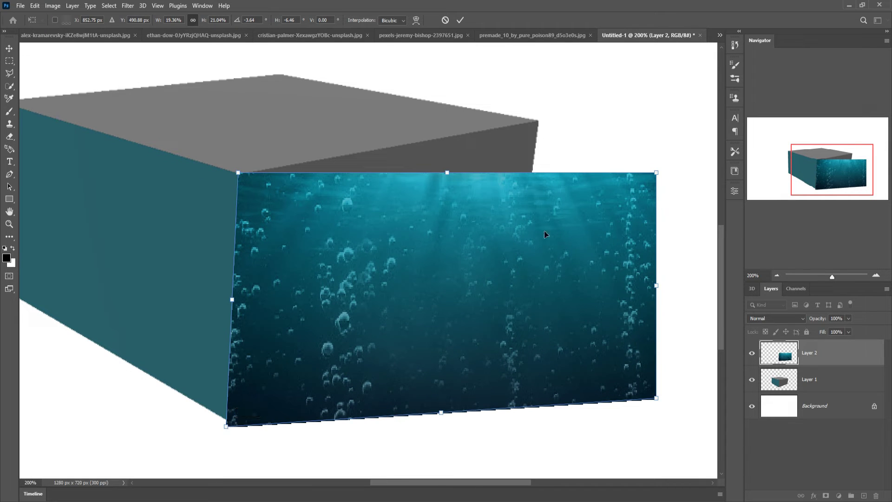
{"action": "left_click_drag", "start_coordinate": [657, 173], "coordinate": [540, 123]}
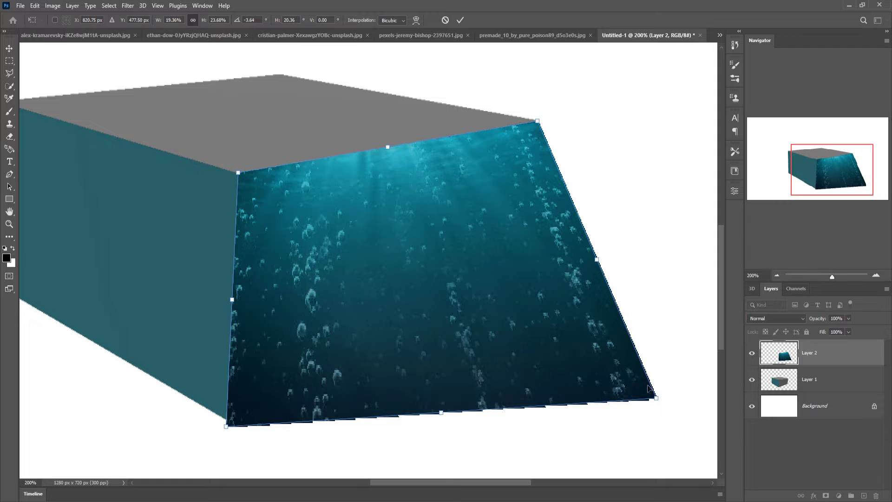
{"action": "left_click_drag", "start_coordinate": [656, 398], "coordinate": [517, 312]}
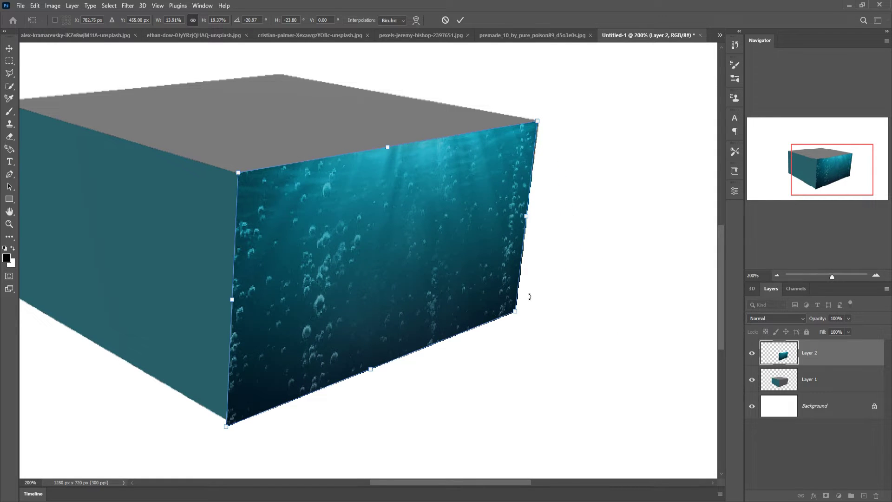
{"action": "left_click", "coordinate": [460, 21]}
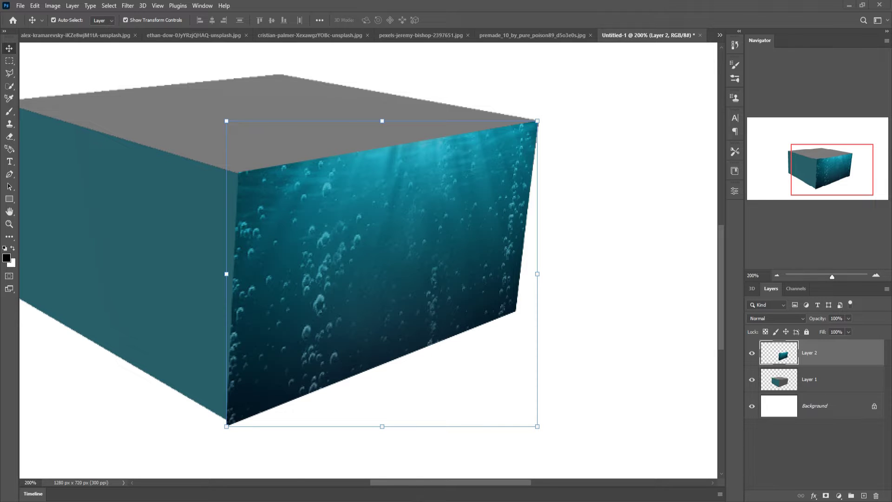
Step: Bring back the ocean_bg_stock window, copy its underwater selection into Untitled-1 as a second piece, and minimize the window
{"action": "mouse_move", "coordinate": [418, 501]}
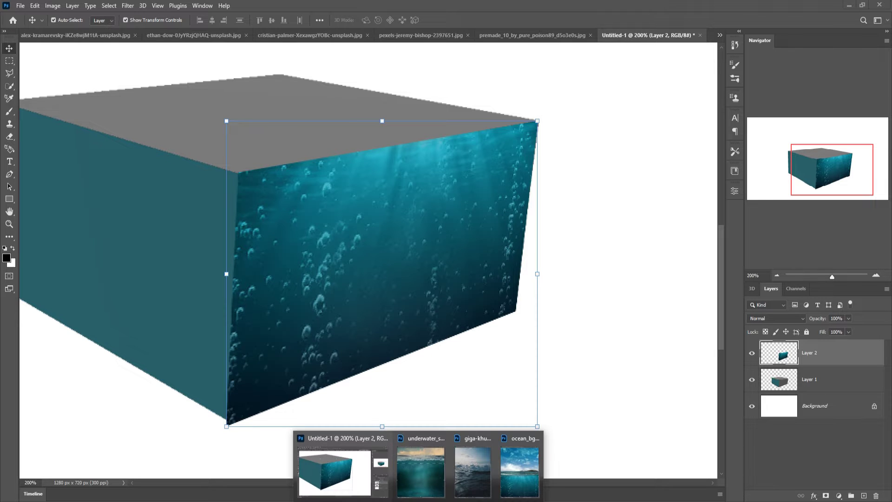
{"action": "left_click", "coordinate": [519, 470]}
{"action": "left_click_drag", "start_coordinate": [651, 361], "coordinate": [193, 262]}
{"action": "left_click", "coordinate": [730, 95]}
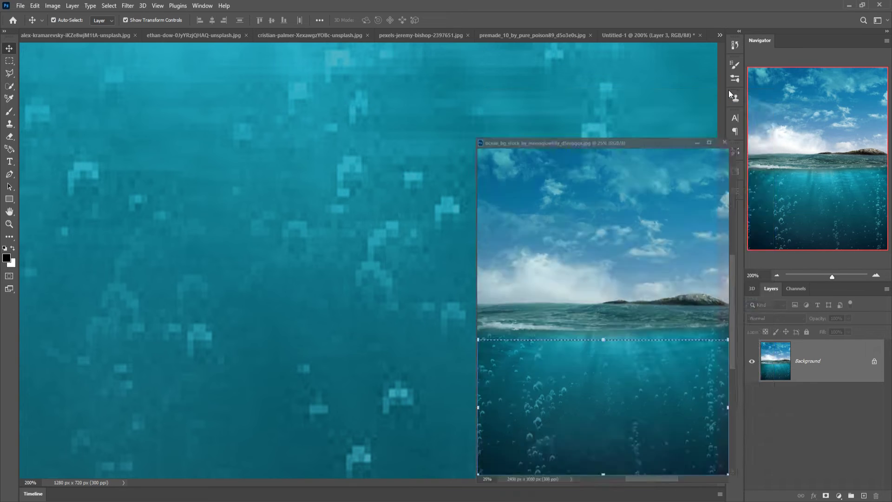
Step: Scale the second underwater piece to about 14% and align its upper-left corner with the box's outer left upper corner
{"action": "key", "text": "ctrl+minus"}
{"action": "key", "text": "ctrl+minus"}
{"action": "key", "text": "ctrl+minus"}
{"action": "key", "text": "ctrl+t"}
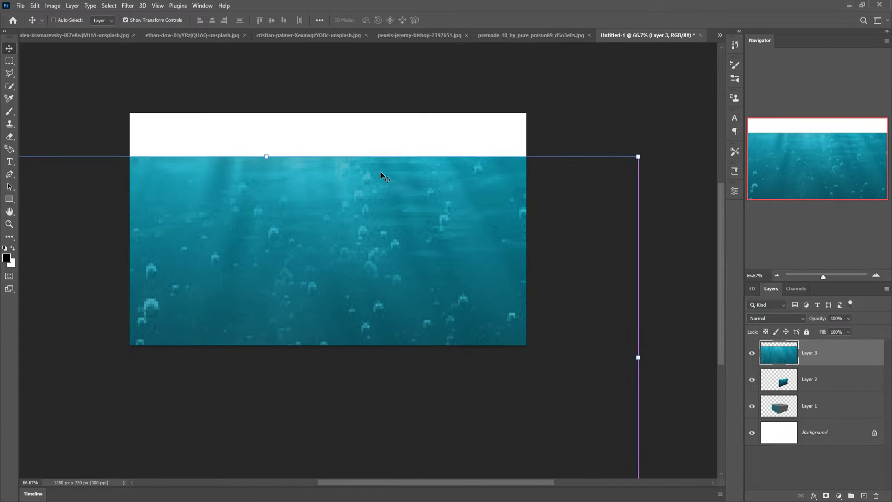
{"action": "left_click_drag", "start_coordinate": [267, 155], "coordinate": [256, 426]}
{"action": "left_click_drag", "start_coordinate": [246, 447], "coordinate": [340, 227]}
{"action": "left_click_drag", "start_coordinate": [487, 338], "coordinate": [339, 297]}
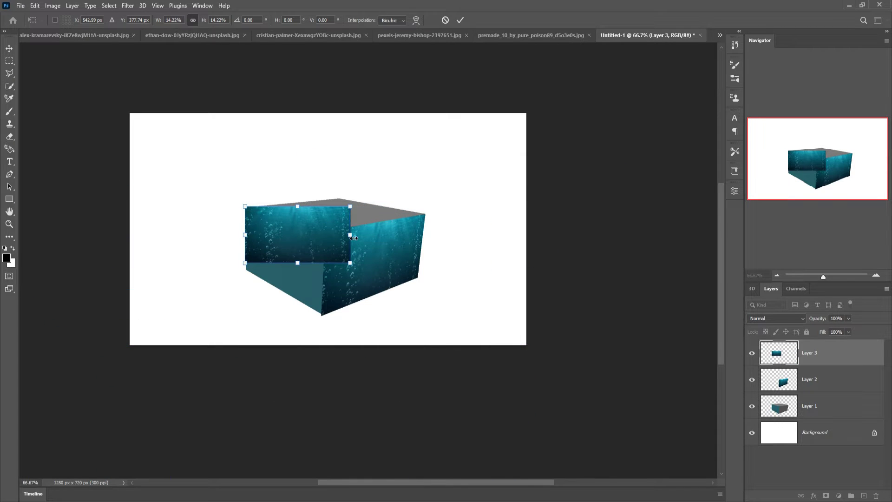
Step: Distort the second underwater piece's remaining corners to fit the left face of the box and apply the transformation
{"action": "left_click_drag", "start_coordinate": [349, 236], "coordinate": [324, 281]}
{"action": "left_click_drag", "start_coordinate": [324, 311], "coordinate": [322, 316]}
{"action": "left_click_drag", "start_coordinate": [324, 253], "coordinate": [324, 231]}
{"action": "left_click_drag", "start_coordinate": [245, 263], "coordinate": [245, 270]}
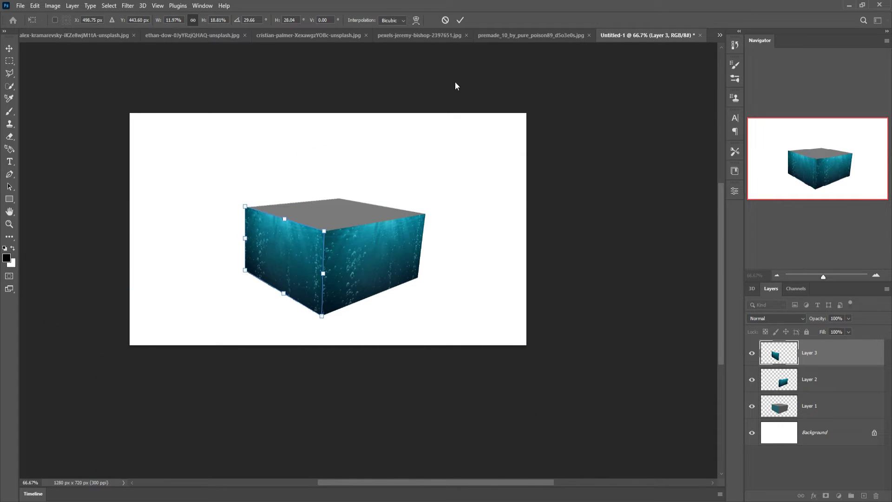
{"action": "left_click", "coordinate": [462, 20]}
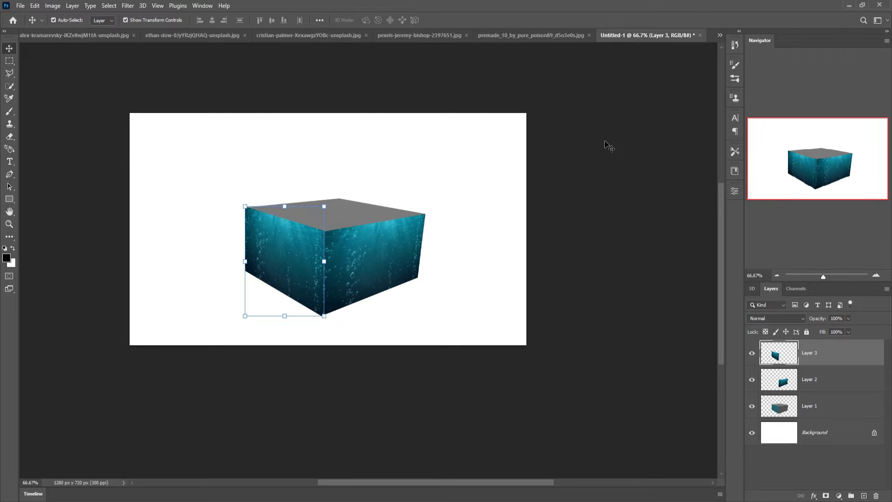
Step: Darken the left face with a Curves adjustment clipped to Layer 3, moving the midpoint to input 139, output 119
{"action": "key", "text": "ctrl+plus"}
{"action": "key", "text": "ctrl+plus"}
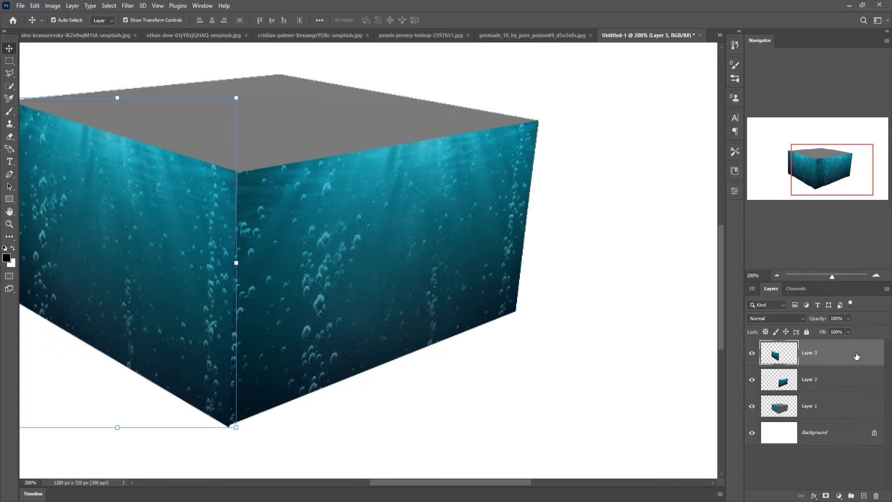
{"action": "left_click", "coordinate": [839, 495]}
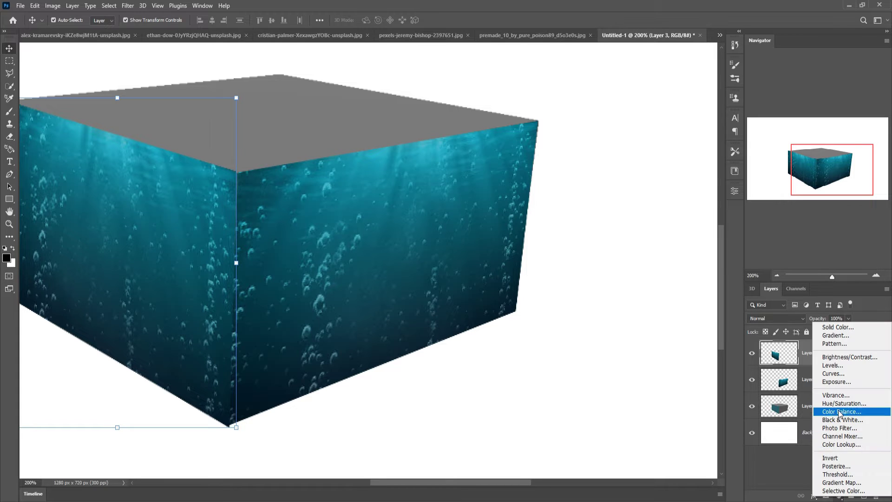
{"action": "left_click", "coordinate": [833, 373]}
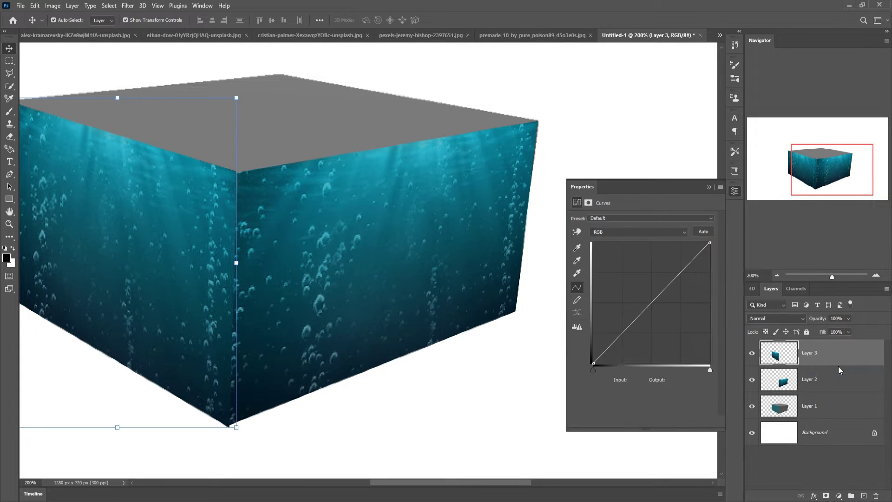
{"action": "left_click", "coordinate": [658, 421]}
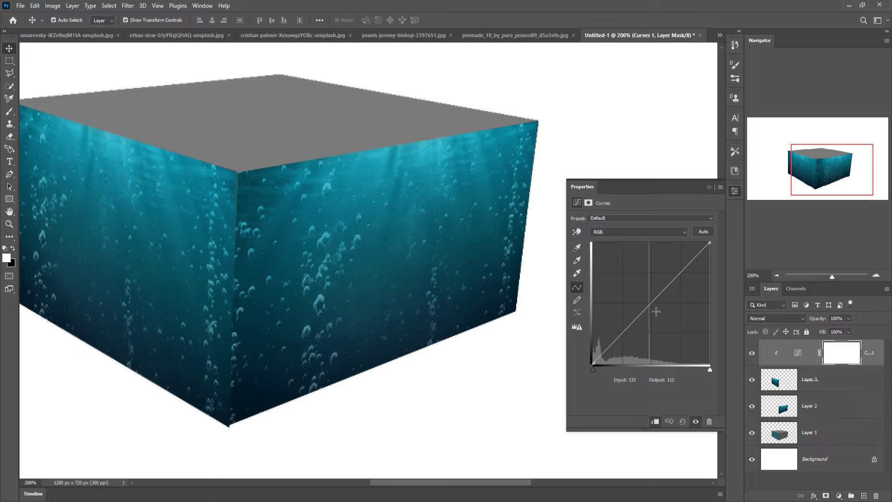
{"action": "left_click_drag", "start_coordinate": [656, 311], "coordinate": [656, 307]}
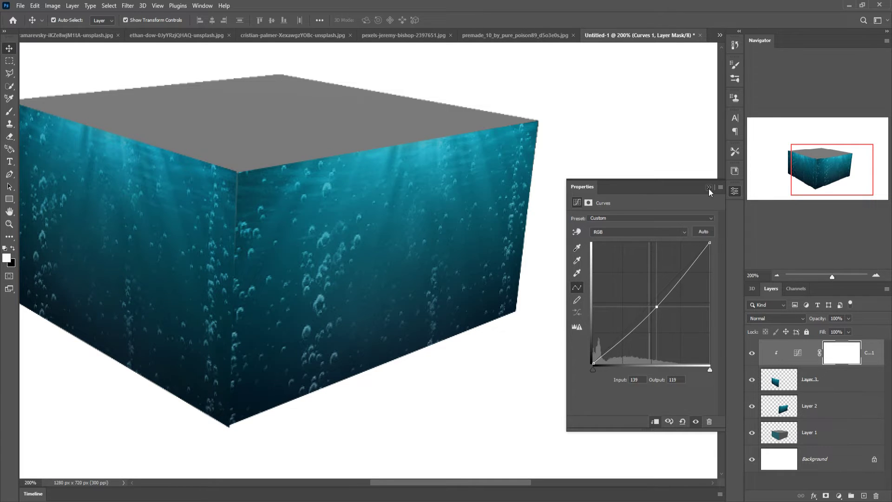
{"action": "left_click", "coordinate": [709, 188]}
Step: Brighten the right face with a Curves adjustment clipped to Layer 2 by raising the curve's midtones
{"action": "left_click", "coordinate": [831, 411]}
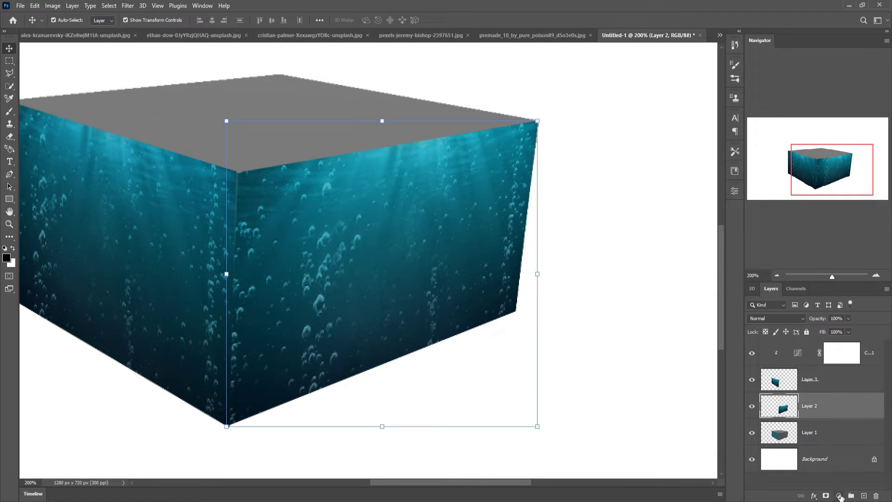
{"action": "left_click", "coordinate": [839, 496]}
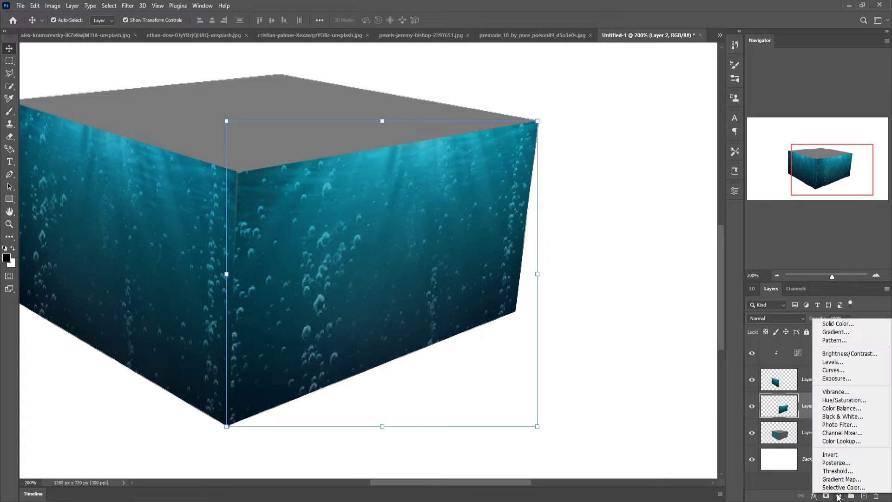
{"action": "left_click", "coordinate": [843, 374]}
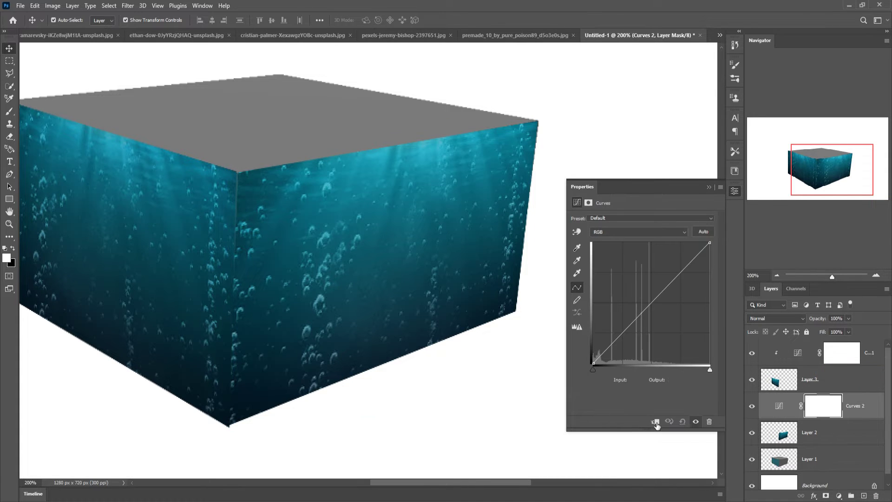
{"action": "left_click", "coordinate": [656, 422]}
{"action": "left_click_drag", "start_coordinate": [657, 310], "coordinate": [644, 288]}
{"action": "left_click", "coordinate": [709, 188]}
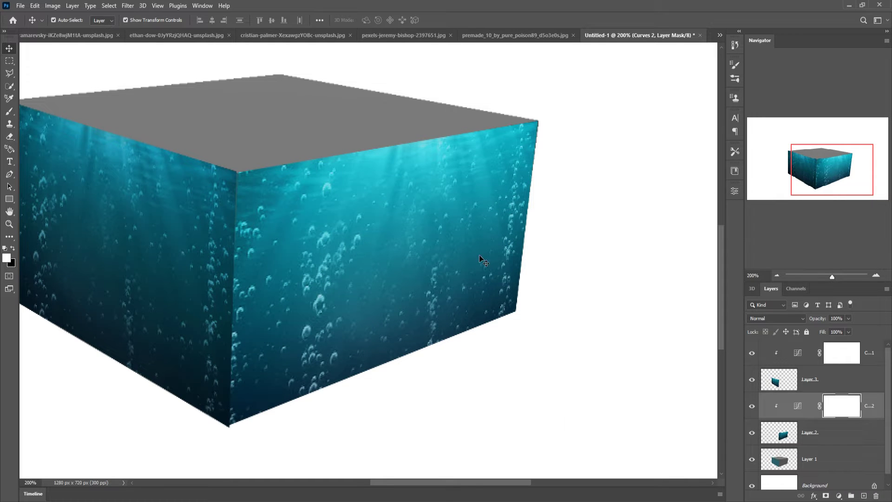
Step: Find the stormy_sea image among the open documents and select its sea area below the horizon with a rectangular marquee
{"action": "key", "text": "ctrl+minus"}
{"action": "left_click", "coordinate": [417, 36]}
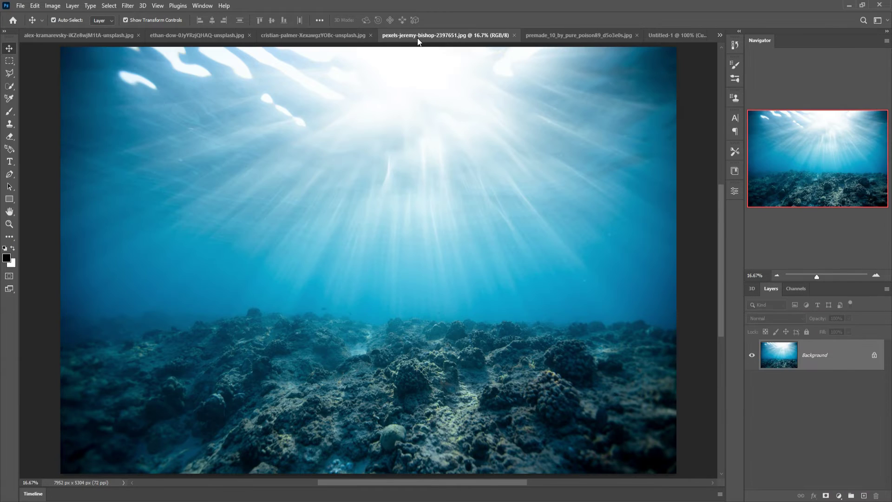
{"action": "left_click", "coordinate": [316, 37]}
{"action": "left_click", "coordinate": [98, 37]}
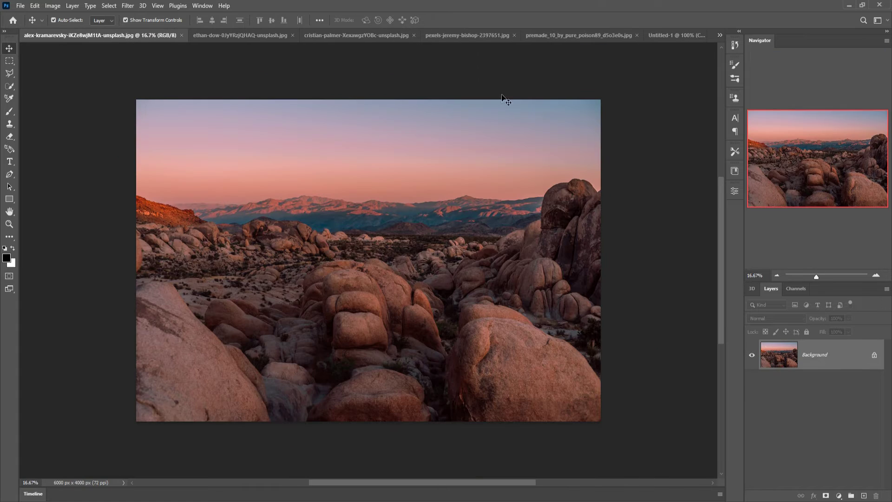
{"action": "left_click", "coordinate": [592, 34]}
{"action": "left_click", "coordinate": [690, 35]}
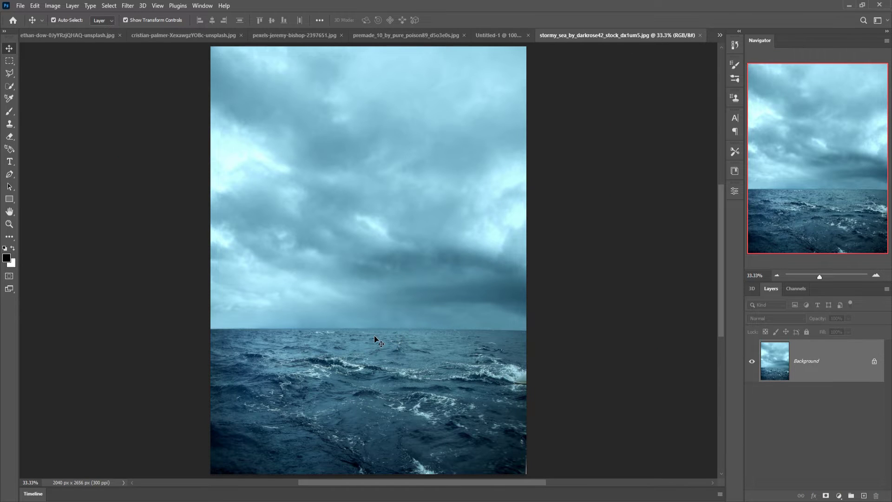
{"action": "left_click", "coordinate": [8, 62]}
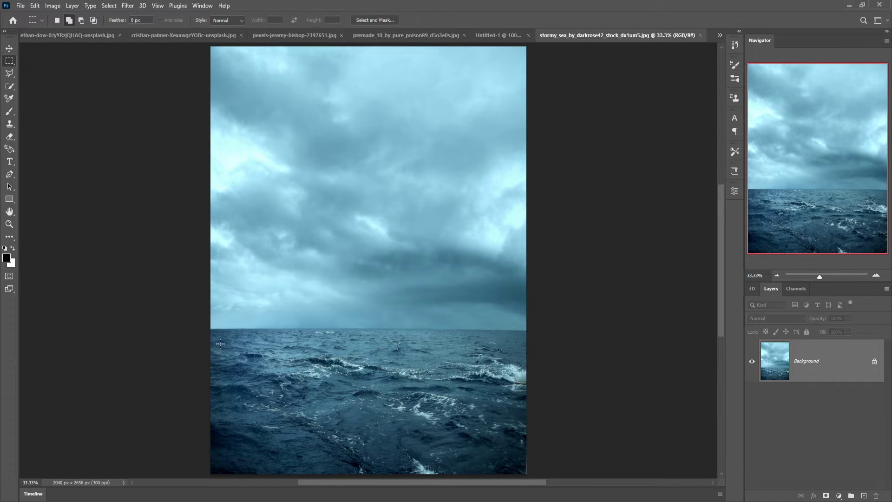
{"action": "left_click_drag", "start_coordinate": [214, 334], "coordinate": [574, 480]}
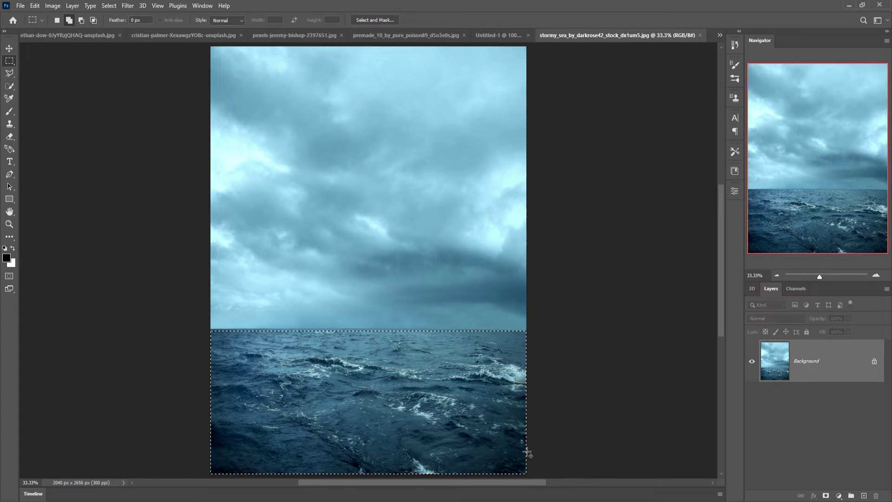
Step: Float the stormy_sea image in its own window, copy the selected sea area into Untitled-1, and minimize the window
{"action": "left_click", "coordinate": [9, 49]}
{"action": "left_click_drag", "start_coordinate": [591, 36], "coordinate": [556, 88]}
{"action": "left_click", "coordinate": [670, 36]}
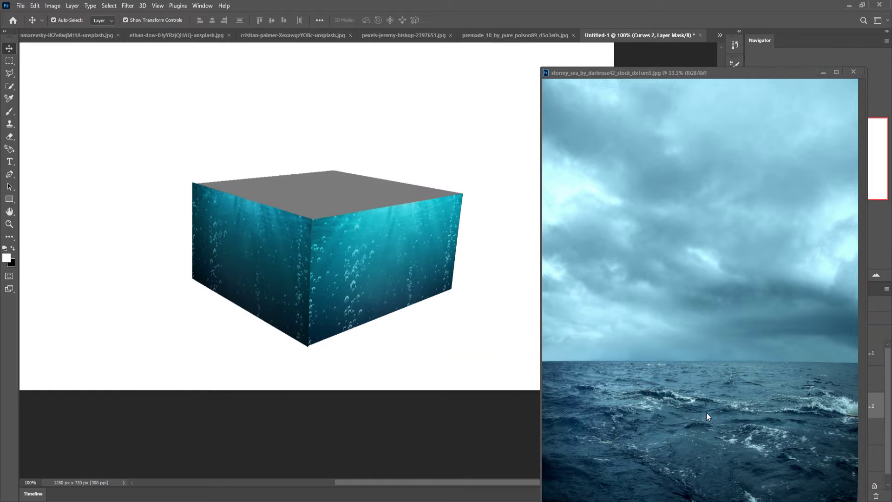
{"action": "left_click_drag", "start_coordinate": [706, 411], "coordinate": [491, 293]}
{"action": "left_click_drag", "start_coordinate": [356, 195], "coordinate": [356, 195]}
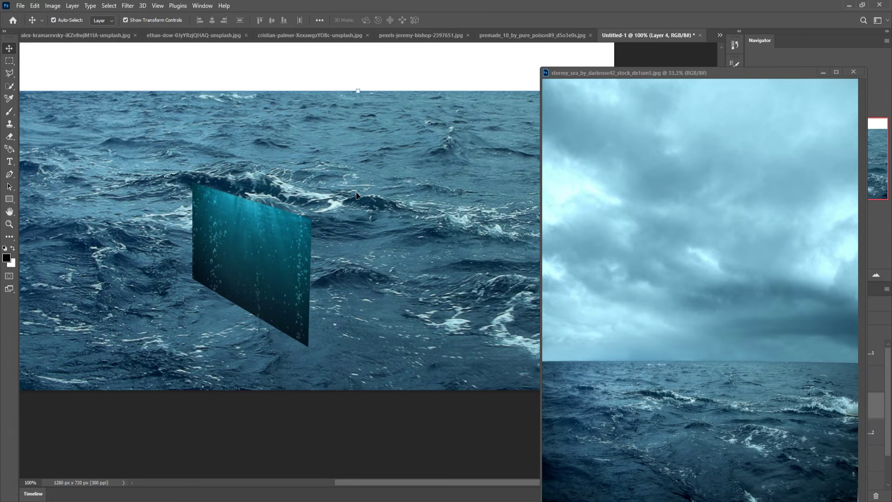
{"action": "left_click", "coordinate": [823, 72]}
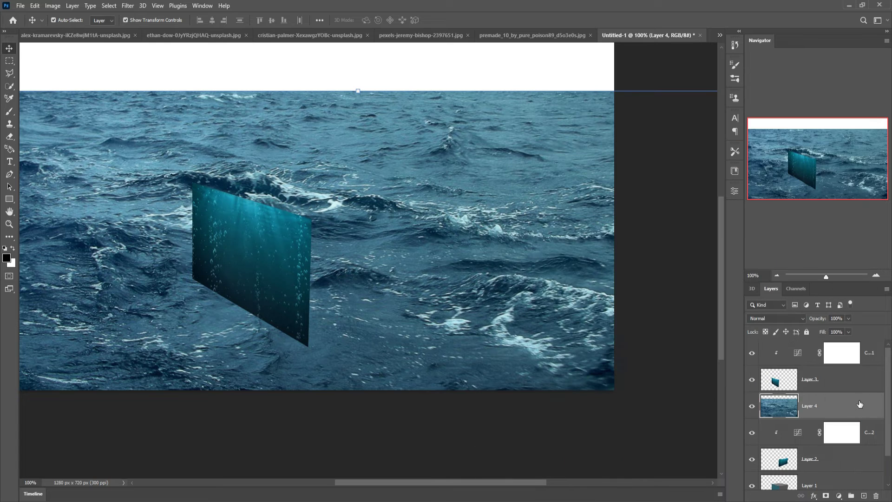
Step: Bring the sea layer to the top of the layer stack and scale it to about 28%, spanning the box's full width
{"action": "left_click_drag", "start_coordinate": [859, 404], "coordinate": [865, 350]}
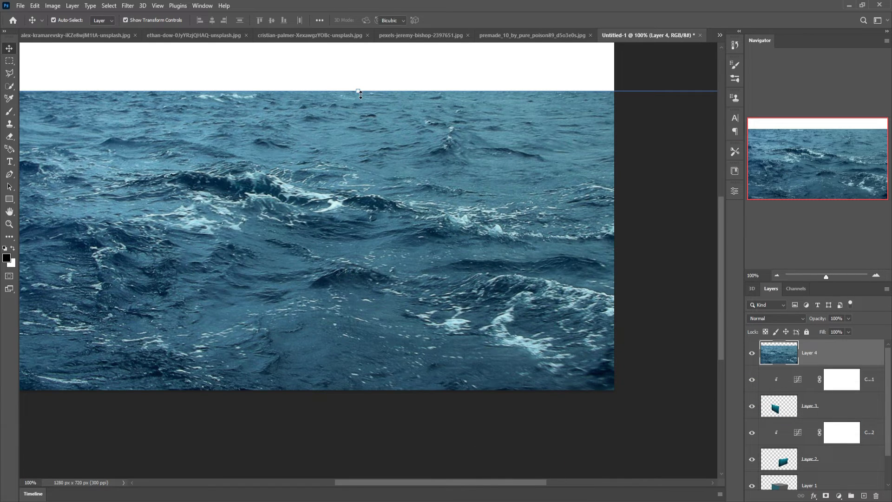
{"action": "left_click_drag", "start_coordinate": [357, 91], "coordinate": [354, 251]}
{"action": "left_click_drag", "start_coordinate": [348, 282], "coordinate": [306, 200]}
{"action": "left_click_drag", "start_coordinate": [425, 218], "coordinate": [462, 219]}
{"action": "left_click_drag", "start_coordinate": [197, 218], "coordinate": [192, 218]}
{"action": "left_click", "coordinate": [460, 20]}
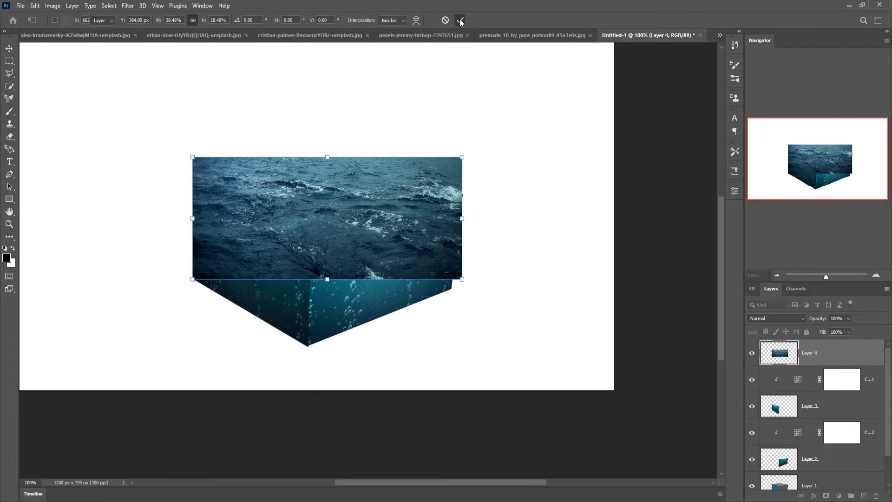
{"action": "left_click", "coordinate": [460, 21]}
Step: Lower the sea layer's opacity to 42% and delete its part beyond the top face's back edges using a Polygonal Lasso selection
{"action": "left_click_drag", "start_coordinate": [849, 318], "coordinate": [844, 330]}
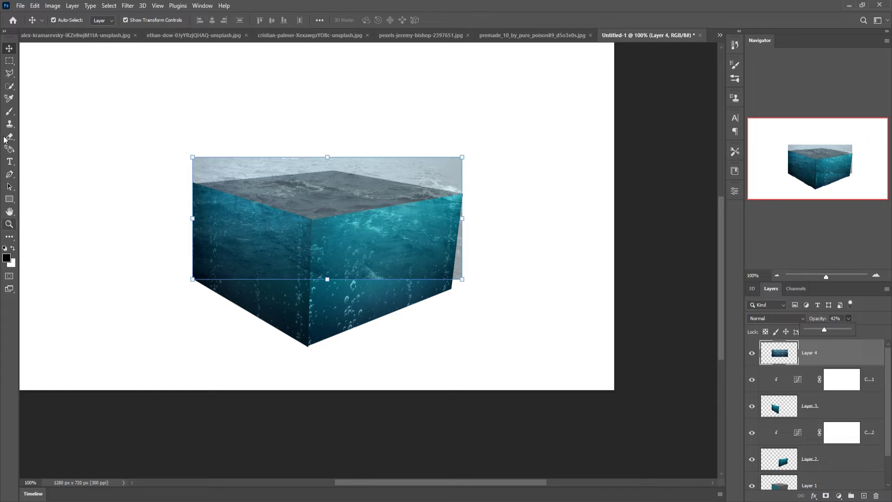
{"action": "left_click", "coordinate": [6, 73]}
{"action": "right_click", "coordinate": [5, 74]}
{"action": "left_click", "coordinate": [53, 84]}
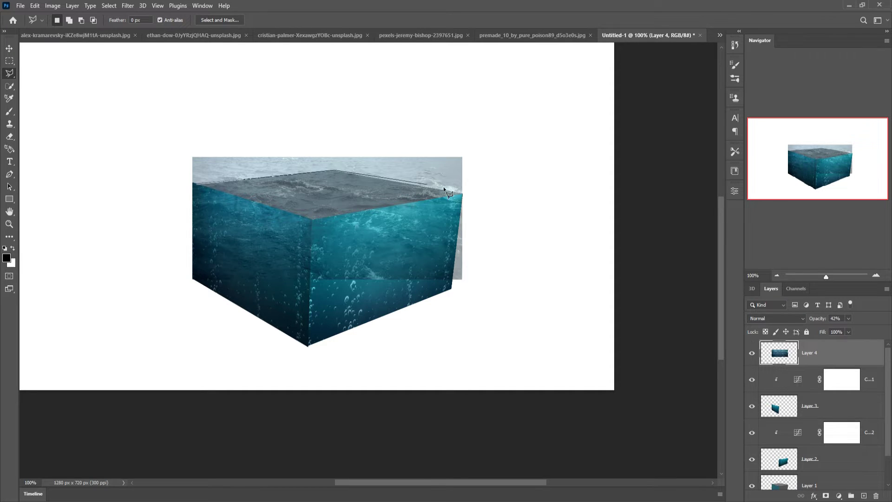
{"action": "left_click", "coordinate": [462, 194]}
{"action": "left_click", "coordinate": [470, 190]}
{"action": "left_click", "coordinate": [478, 136]}
{"action": "left_click", "coordinate": [281, 110]}
{"action": "left_click", "coordinate": [195, 111]}
{"action": "left_click", "coordinate": [164, 148]}
{"action": "left_click", "coordinate": [175, 173]}
{"action": "left_click", "coordinate": [196, 183]}
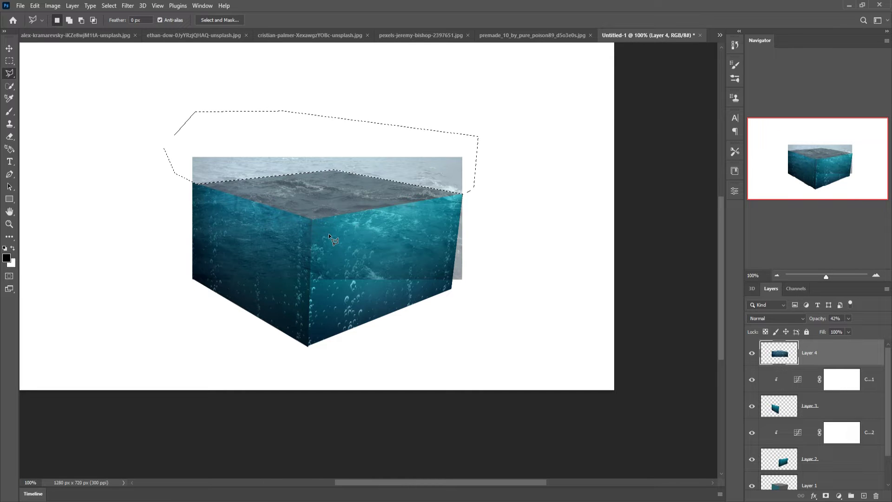
{"action": "key", "text": "Delete"}
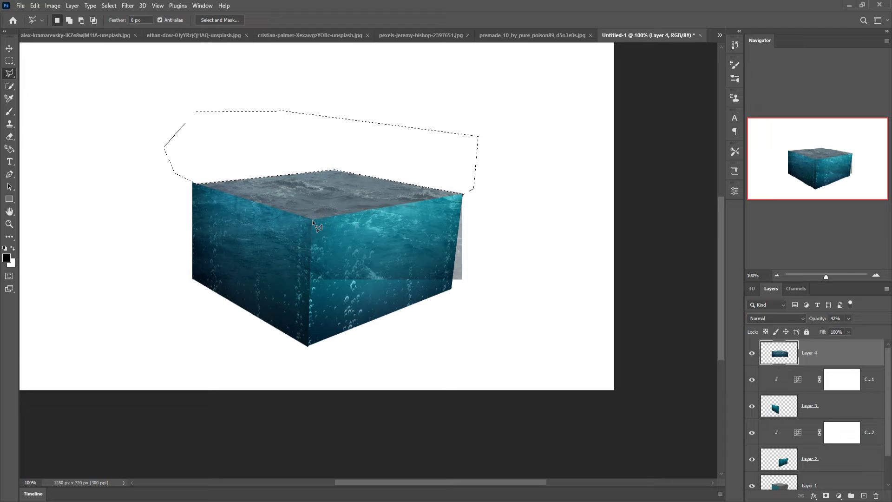
Step: Outline the sea layer's area below the top face's front edges with the Polygonal Lasso and delete it
{"action": "key", "text": "ctrl+d"}
{"action": "left_click", "coordinate": [470, 293]}
{"action": "left_click", "coordinate": [349, 315]}
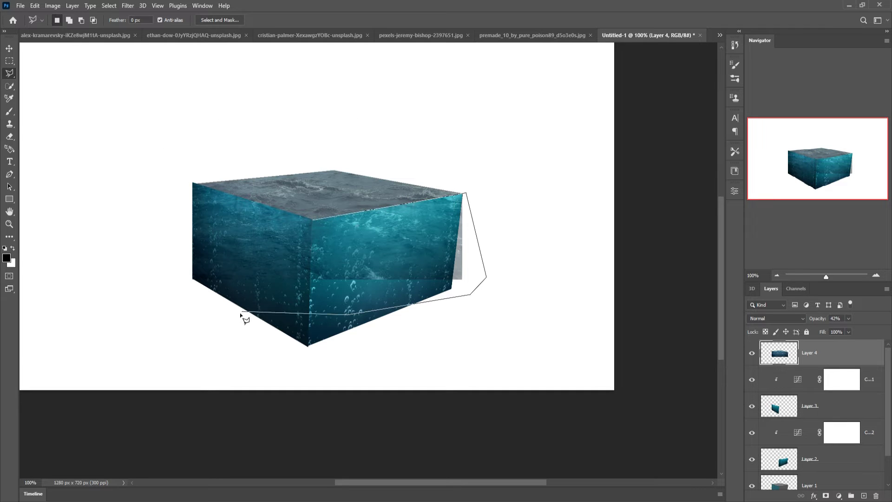
{"action": "left_click", "coordinate": [231, 301]}
{"action": "left_click", "coordinate": [140, 305]}
{"action": "left_click", "coordinate": [120, 284]}
{"action": "left_click", "coordinate": [109, 237]}
{"action": "left_click", "coordinate": [142, 190]}
{"action": "left_click", "coordinate": [149, 184]}
{"action": "left_click", "coordinate": [200, 187]}
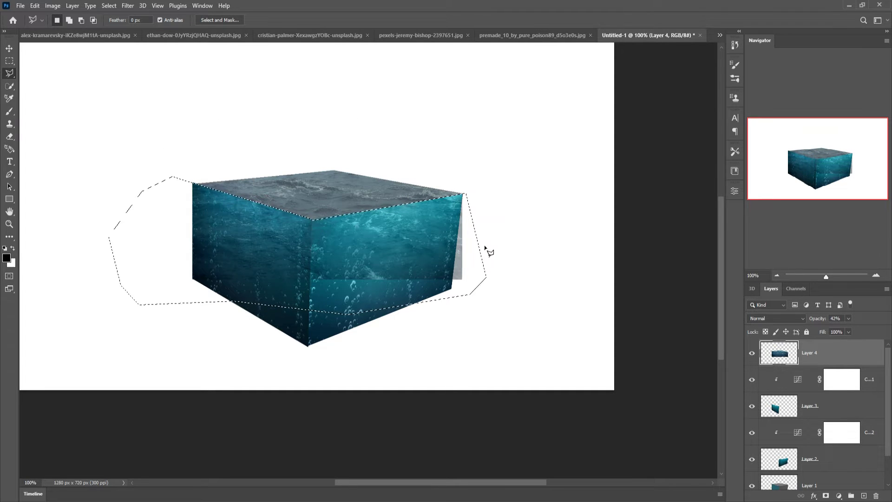
{"action": "key", "text": "Delete"}
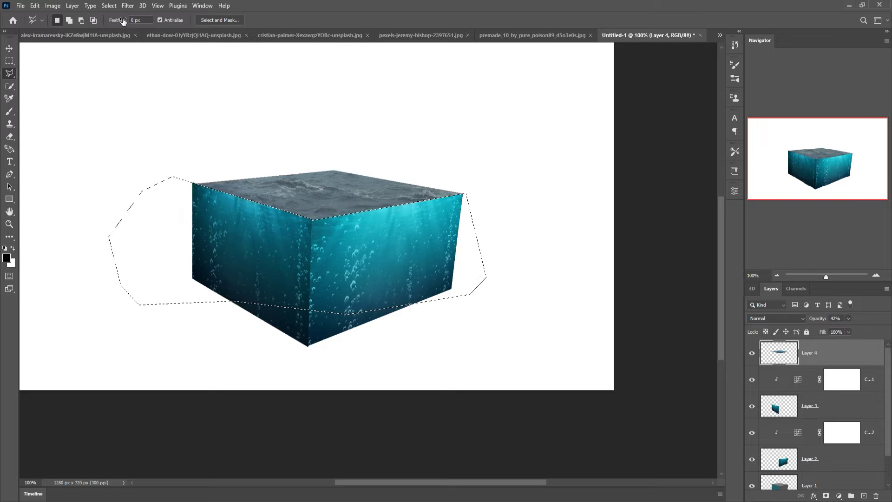
Step: Deselect the outlined area and restore the sea layer's opacity to 100%
{"action": "left_click", "coordinate": [109, 5]}
{"action": "left_click_drag", "start_coordinate": [850, 331], "coordinate": [890, 335]}
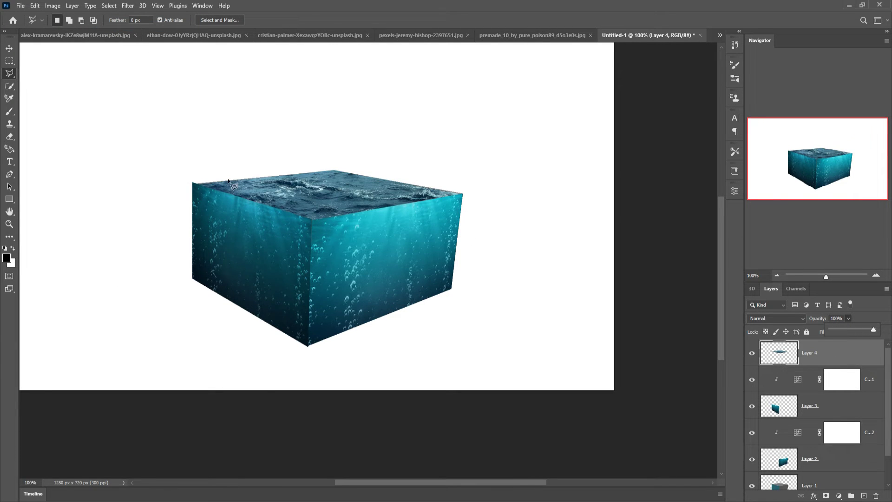
Step: Transform the left side face, nudging its upper outer corner slightly inward to line up with the sea surface
{"action": "key", "text": "ctrl+plus"}
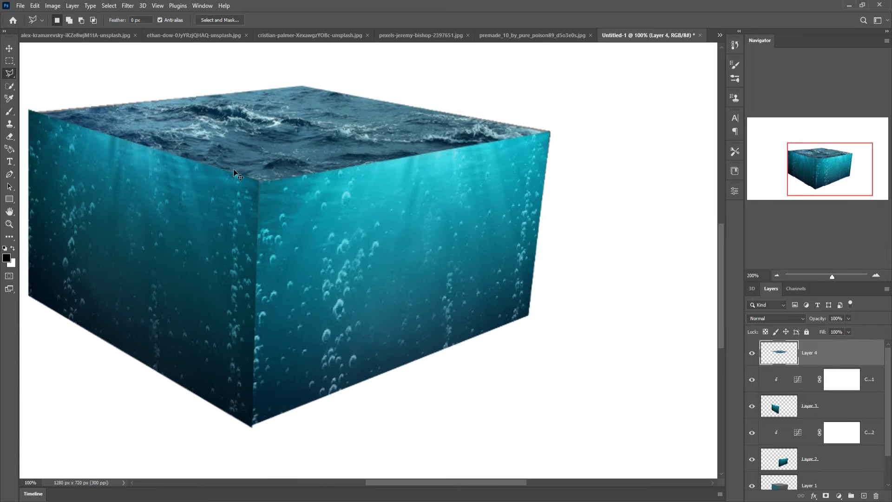
{"action": "left_click_drag", "start_coordinate": [245, 214], "coordinate": [491, 270]}
{"action": "key", "text": "v"}
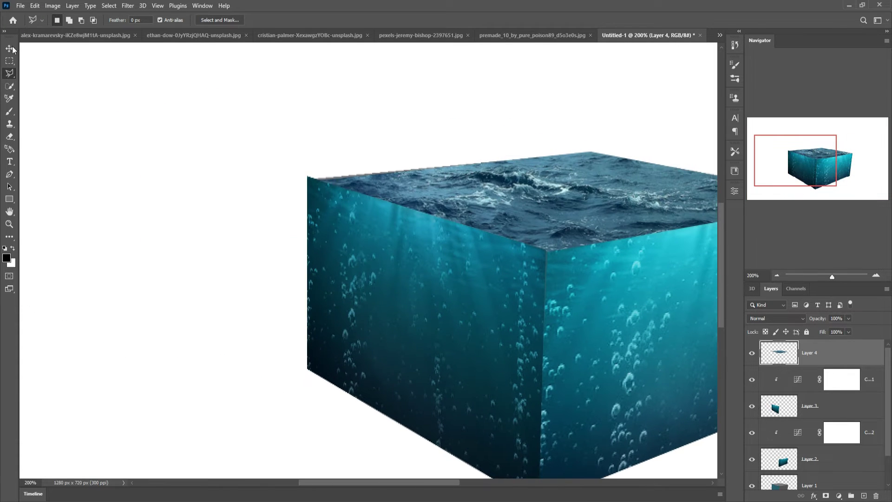
{"action": "left_click", "coordinate": [320, 197], "text": "ctrl"}
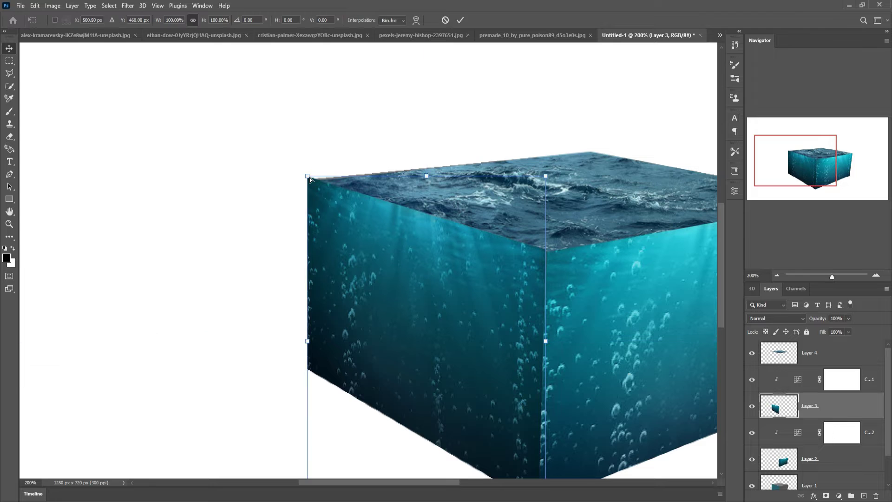
{"action": "key", "text": "ctrl+t"}
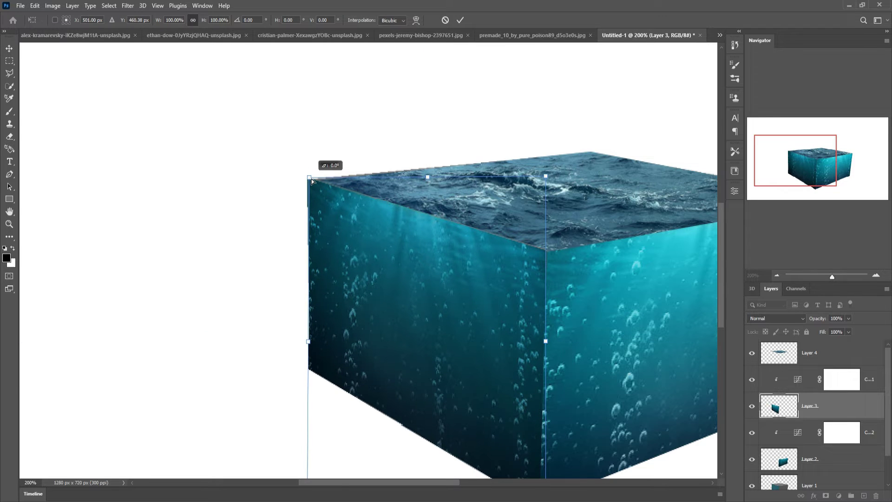
{"action": "left_click_drag", "start_coordinate": [312, 179], "coordinate": [313, 178]}
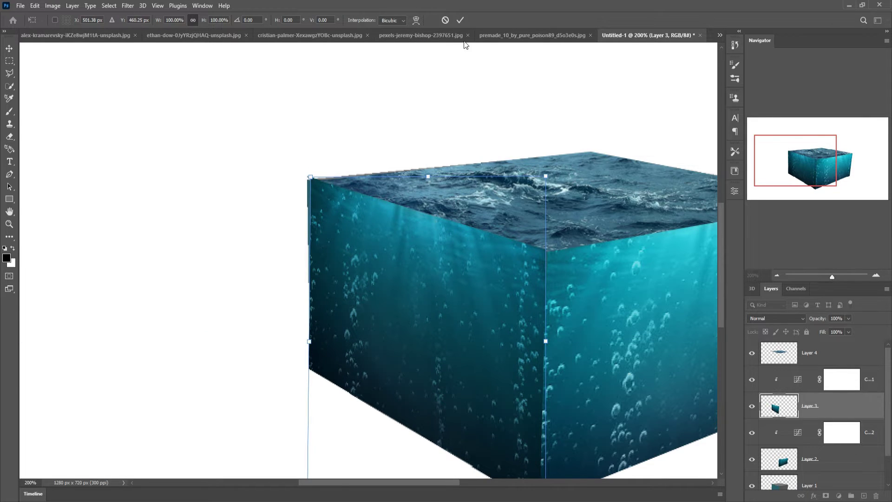
{"action": "left_click", "coordinate": [460, 20]}
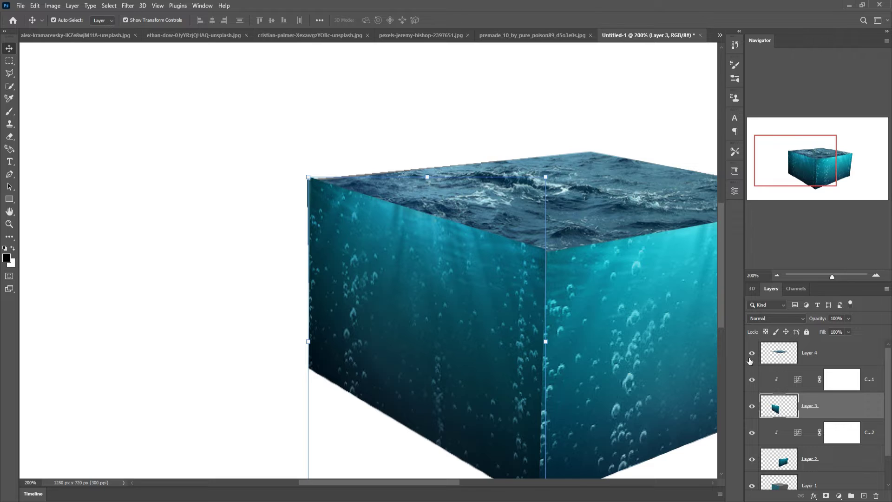
Step: Hide the extruded box layer and stretch the right side face's upper inner corner to close the gap along the front vertical edge
{"action": "scroll", "coordinate": [852, 363], "scroll_direction": "down", "scroll_amount": 2}
{"action": "left_click", "coordinate": [752, 449]}
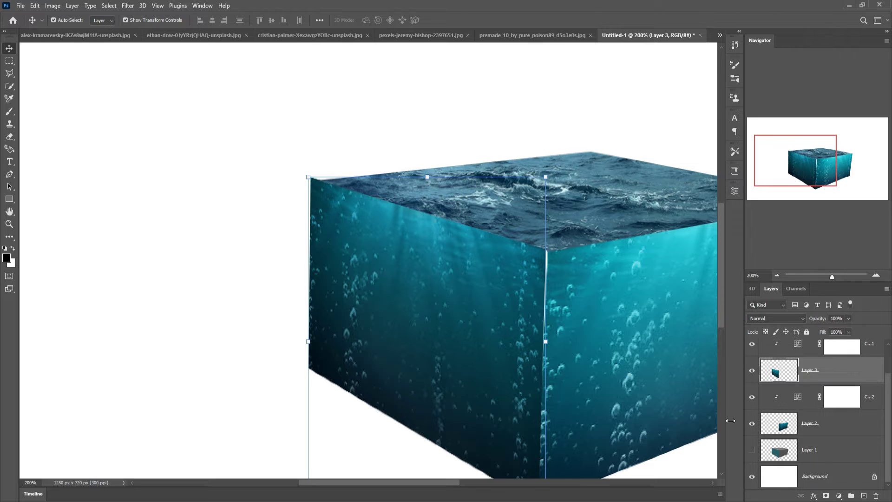
{"action": "left_click", "coordinate": [643, 333]}
{"action": "key", "text": "ctrl+t"}
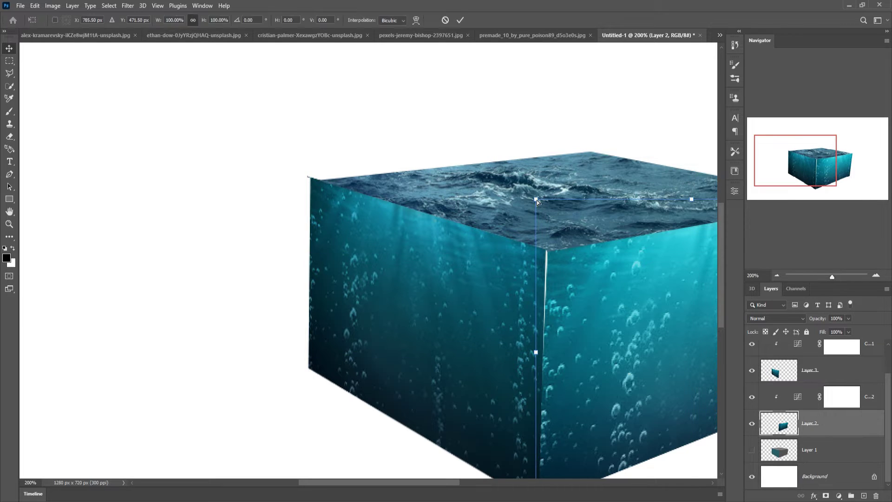
{"action": "left_click_drag", "start_coordinate": [533, 199], "coordinate": [532, 196]}
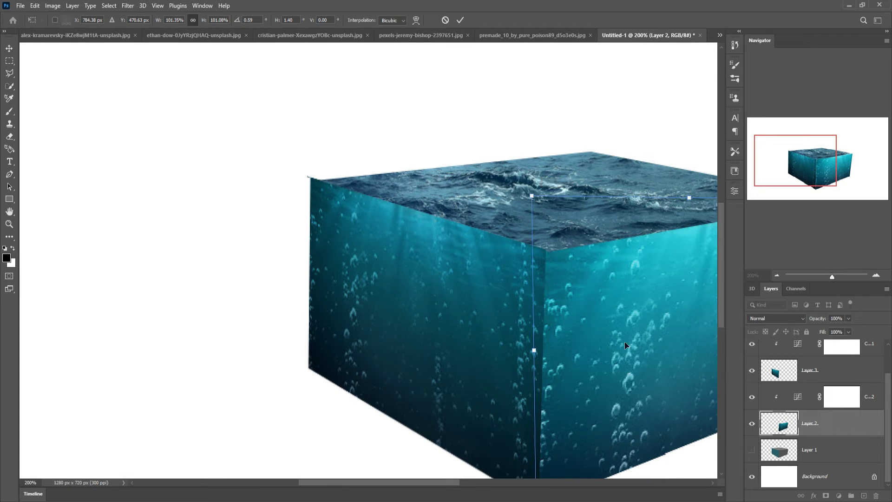
{"action": "left_click_drag", "start_coordinate": [621, 382], "coordinate": [400, 304]}
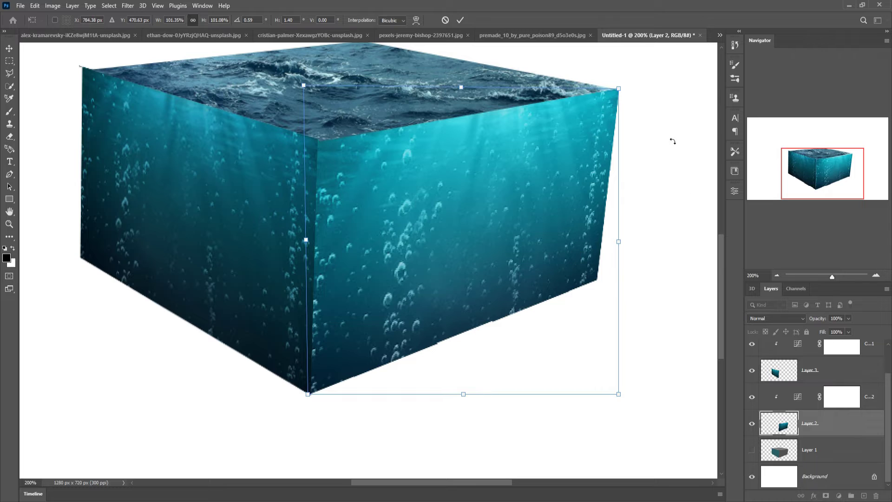
{"action": "left_click", "coordinate": [9, 48]}
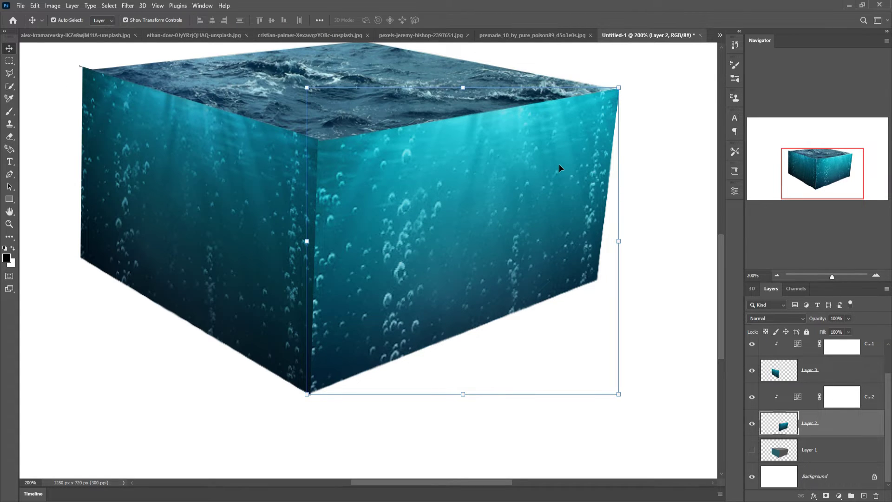
{"action": "key", "text": "ctrl+minus"}
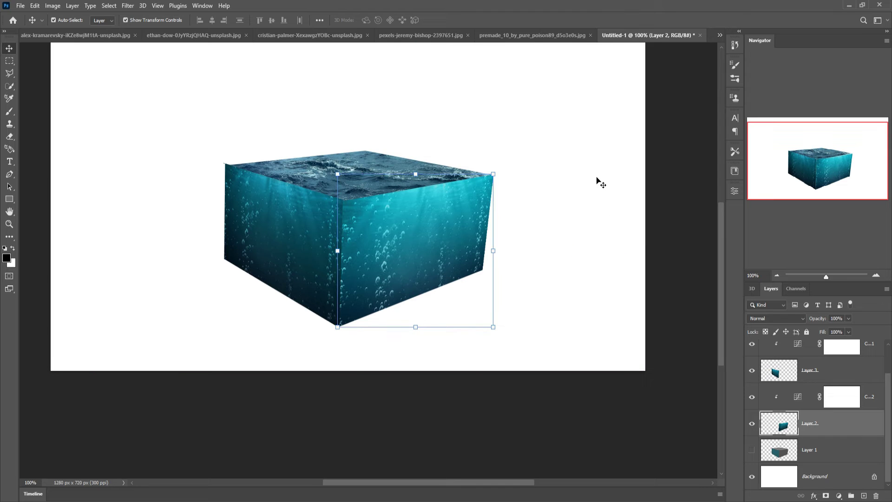
{"action": "left_click", "coordinate": [599, 182]}
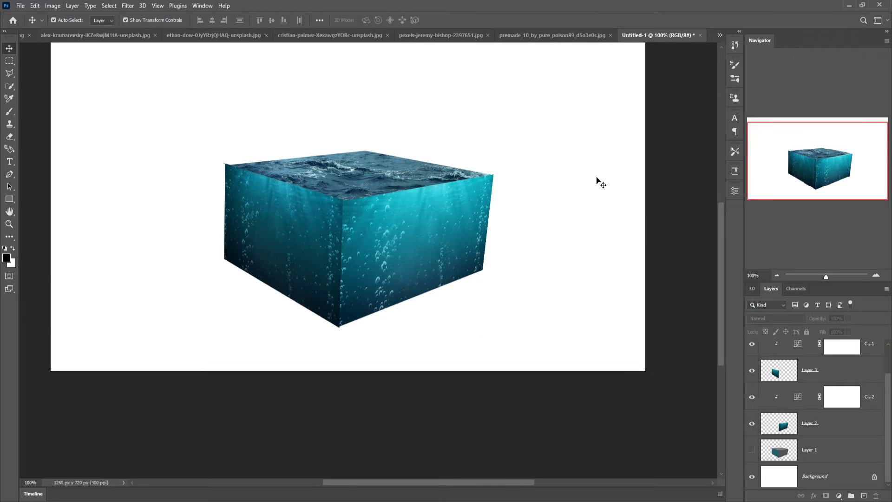
Step: Select the rocky seabed area of the sunlit reef photo with a rectangular marquee and bring it into Untitled-1 as a new layer
{"action": "left_click", "coordinate": [540, 34]}
{"action": "left_click", "coordinate": [429, 36]}
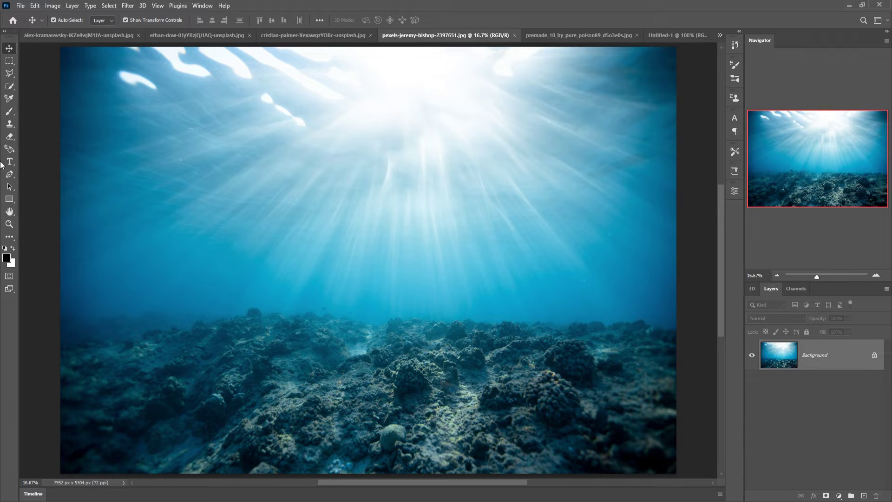
{"action": "left_click", "coordinate": [9, 61]}
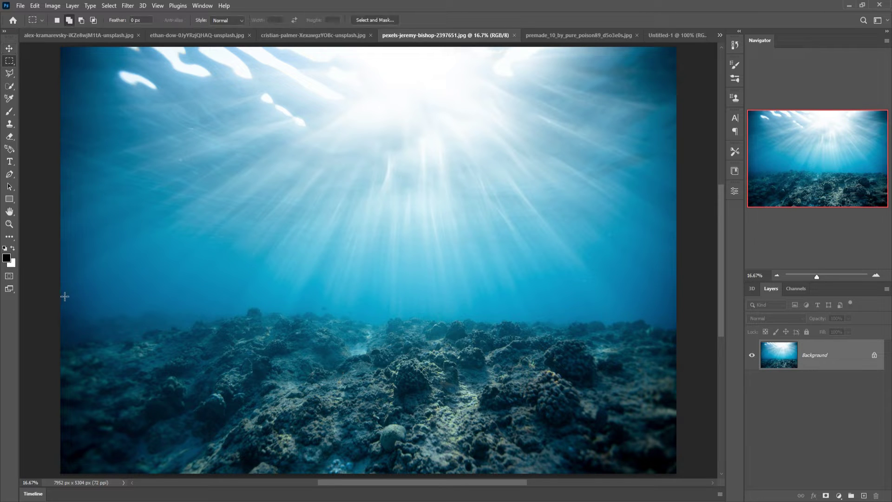
{"action": "left_click_drag", "start_coordinate": [64, 296], "coordinate": [430, 491]}
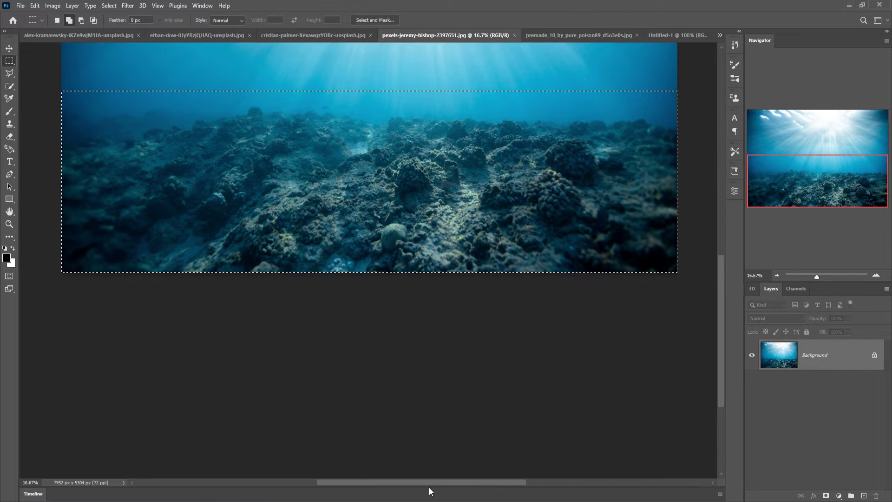
{"action": "key", "text": "v"}
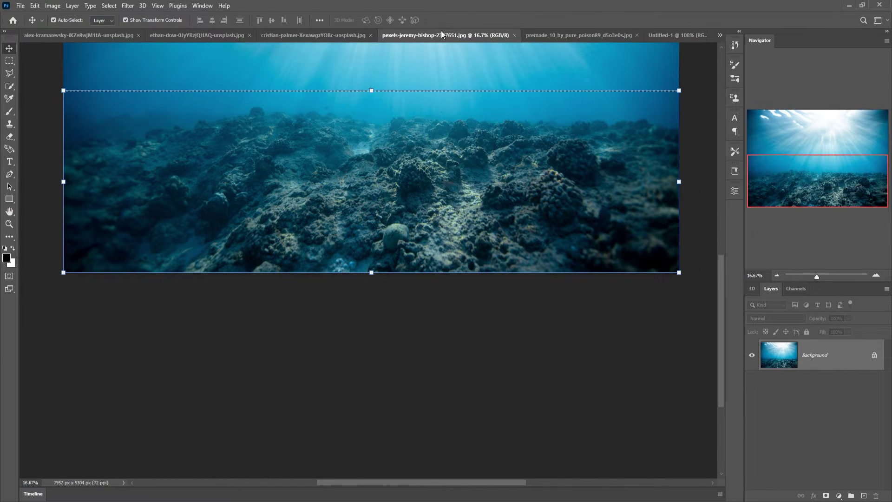
{"action": "left_click_drag", "start_coordinate": [441, 31], "coordinate": [444, 80]}
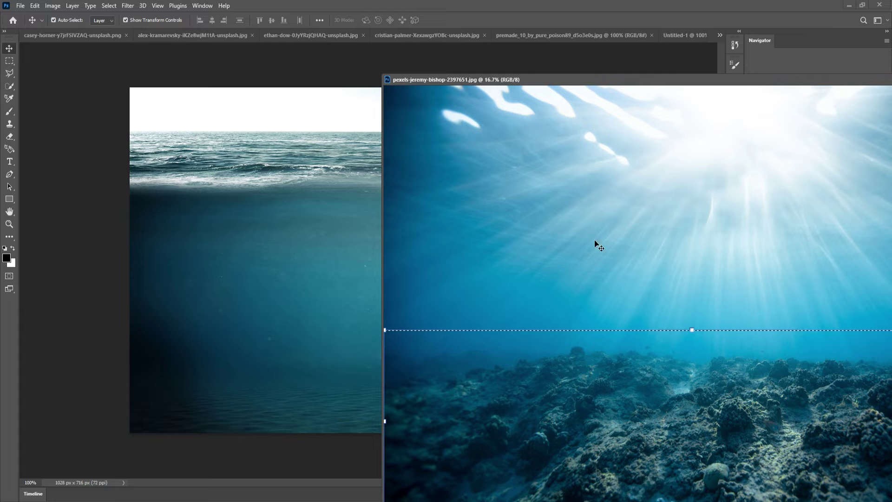
{"action": "left_click", "coordinate": [680, 37]}
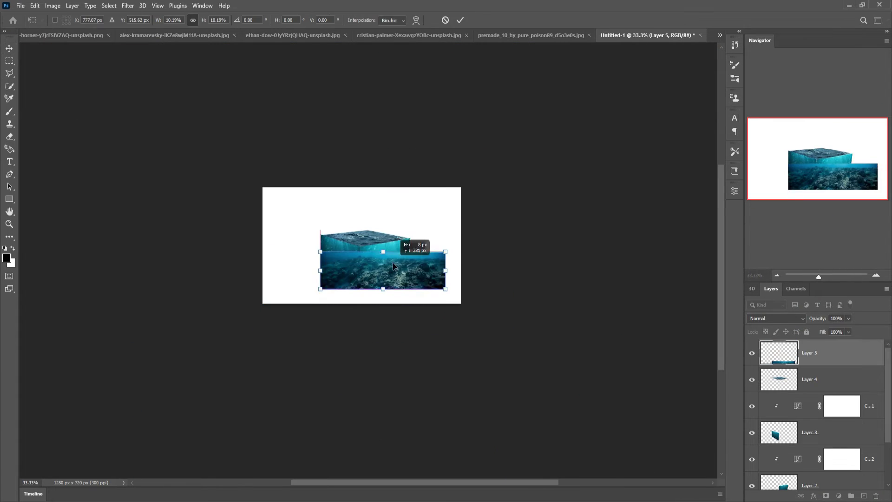
Step: Scale the seabed layer to about 10% and distort it to fit the lower part of the box's right side face
{"action": "left_click_drag", "start_coordinate": [393, 267], "coordinate": [387, 256]}
{"action": "key", "text": "Return"}
{"action": "key", "text": "ctrl+plus"}
{"action": "key", "text": "ctrl+plus"}
{"action": "key", "text": "ctrl+plus"}
{"action": "left_click_drag", "start_coordinate": [209, 205], "coordinate": [362, 251]}
{"action": "left_click_drag", "start_coordinate": [464, 283], "coordinate": [441, 312]}
{"action": "left_click_drag", "start_coordinate": [562, 313], "coordinate": [485, 255]}
{"action": "left_click_drag", "start_coordinate": [485, 222], "coordinate": [490, 219]}
{"action": "left_click_drag", "start_coordinate": [486, 288], "coordinate": [486, 293]}
{"action": "left_click_drag", "start_coordinate": [490, 219], "coordinate": [491, 223]}
{"action": "left_click_drag", "start_coordinate": [337, 280], "coordinate": [342, 279]}
{"action": "left_click_drag", "start_coordinate": [338, 313], "coordinate": [340, 315]}
{"action": "key", "text": "Return"}
Step: Add a layer mask to the seabed layer and blend its upper edge into the water with a black brush at 49% opacity
{"action": "left_click", "coordinate": [825, 495]}
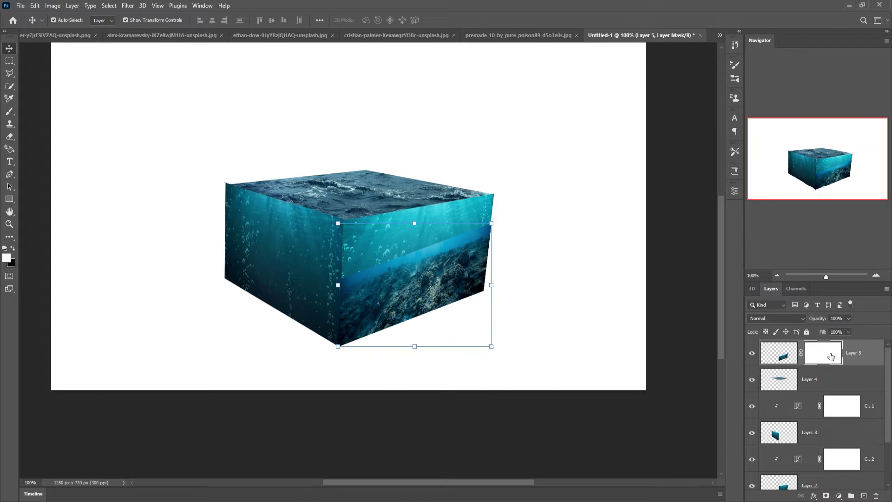
{"action": "left_click", "coordinate": [9, 111]}
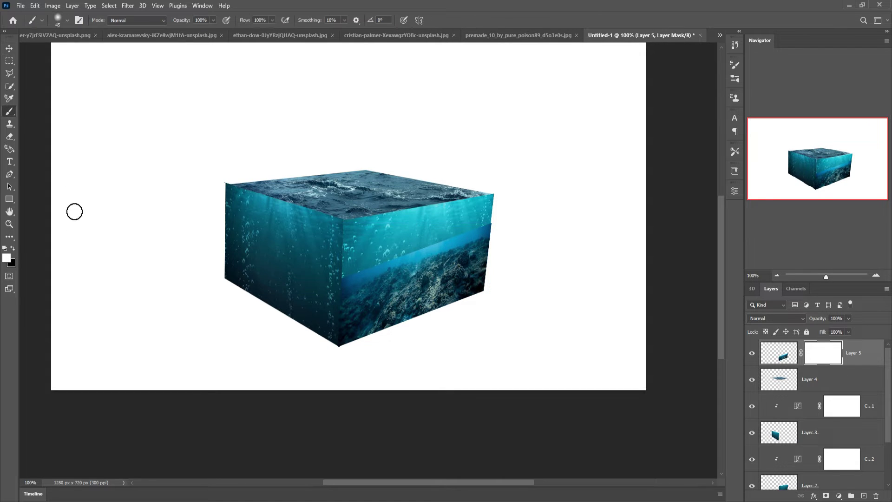
{"action": "left_click", "coordinate": [12, 249]}
{"action": "left_click", "coordinate": [214, 21]}
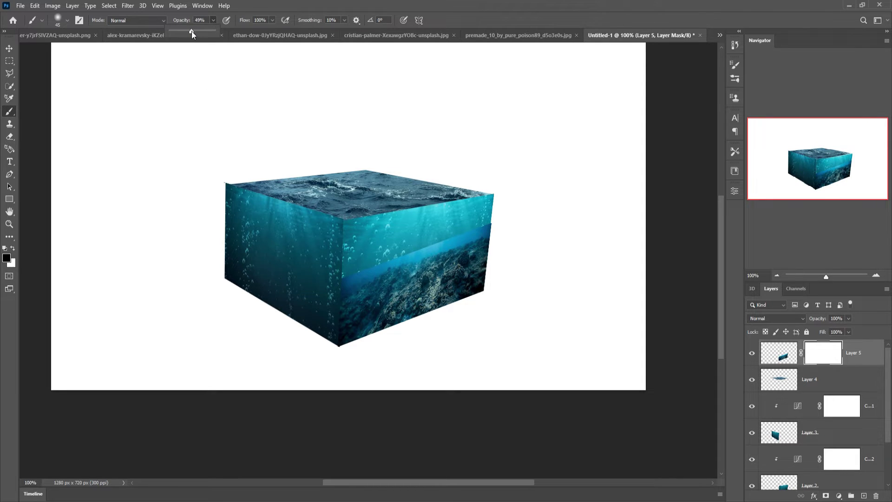
{"action": "mouse_move", "coordinate": [349, 292]}
{"action": "left_mouse_down"}
{"action": "mouse_move", "coordinate": [404, 266]}
{"action": "mouse_move", "coordinate": [343, 293]}
{"action": "mouse_move", "coordinate": [402, 267]}
{"action": "mouse_move", "coordinate": [361, 291]}
{"action": "mouse_move", "coordinate": [403, 253]}
{"action": "mouse_move", "coordinate": [416, 262]}
{"action": "mouse_move", "coordinate": [386, 276]}
{"action": "mouse_move", "coordinate": [501, 241]}
{"action": "left_mouse_up"}
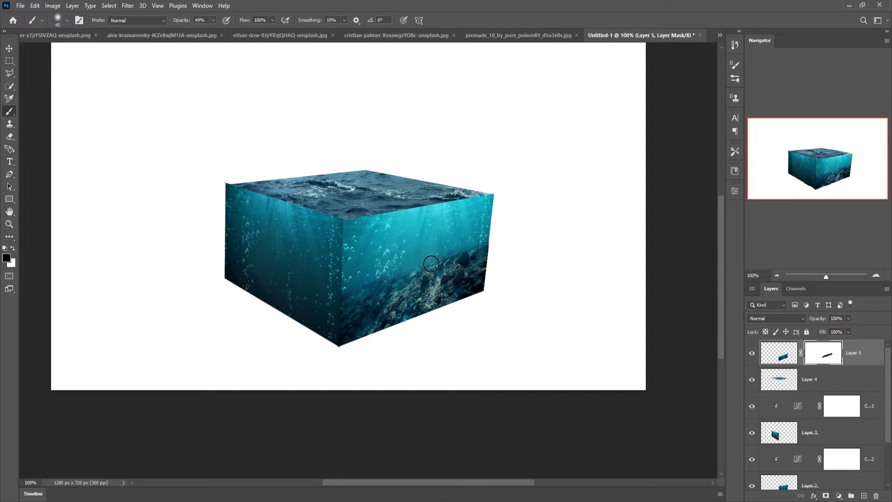
Step: Add a layer mask to the left side face and paint out its protruding back corner with a size 20 black brush at 100% opacity
{"action": "key", "text": "v"}
{"action": "key", "text": "ctrl+plus"}
{"action": "left_click", "coordinate": [817, 432]}
{"action": "left_click", "coordinate": [825, 496]}
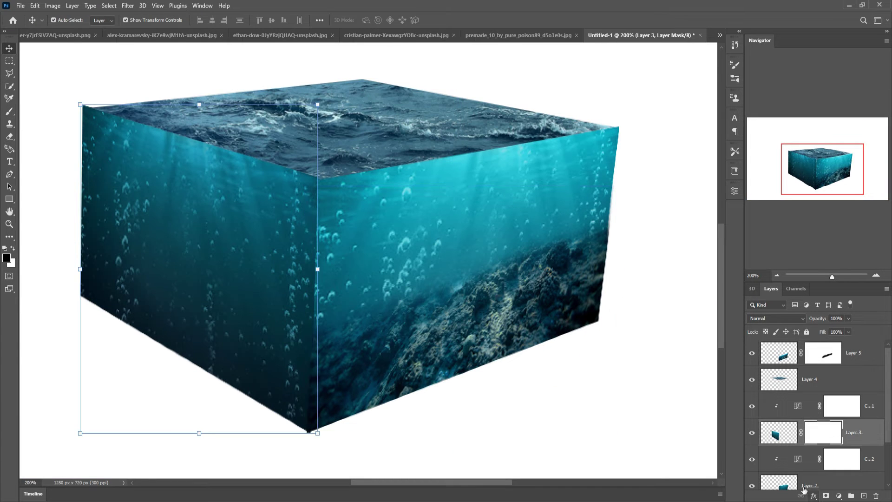
{"action": "left_click", "coordinate": [9, 111]}
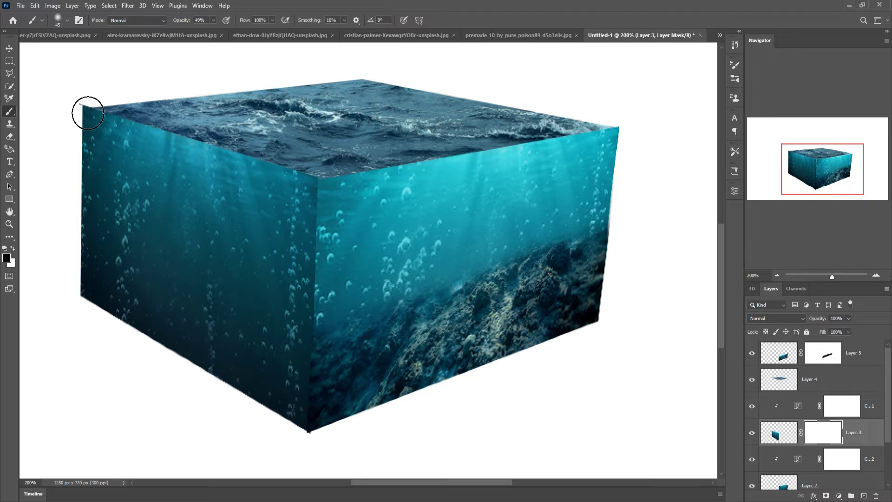
{"action": "key", "text": "bracketleft"}
{"action": "left_click", "coordinate": [213, 20]}
{"action": "left_click_drag", "start_coordinate": [213, 31], "coordinate": [275, 36]}
{"action": "key", "text": "bracketleft"}
{"action": "key", "text": "bracketleft"}
{"action": "key", "text": "bracketleft"}
{"action": "left_click_drag", "start_coordinate": [93, 105], "coordinate": [78, 112]}
Step: Add a layer mask to the sea surface layer and paint out the stray pixels at its left corner
{"action": "left_click", "coordinate": [830, 382]}
{"action": "left_click", "coordinate": [826, 495]}
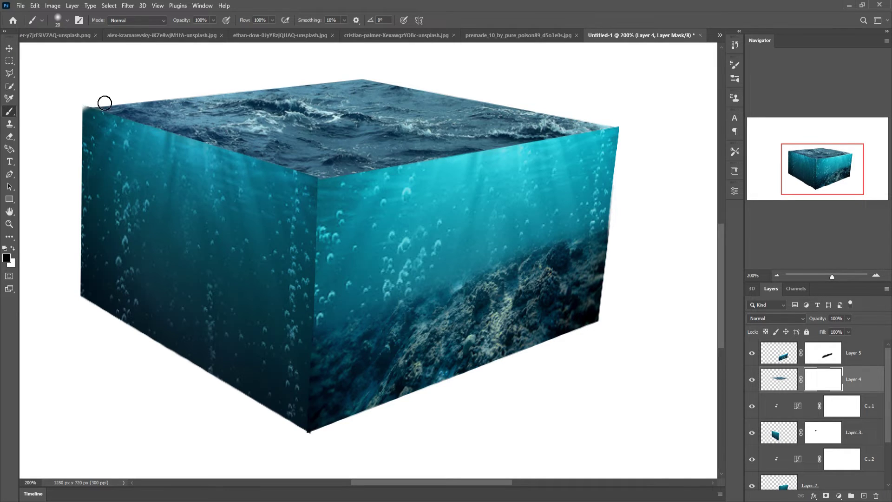
{"action": "key", "text": "v"}
Step: Select Layer 5 down through Layer 2, then scale the water block to about 81% and flatten its height from below
{"action": "key", "text": "ctrl+minus"}
{"action": "left_click", "coordinate": [863, 355]}
{"action": "left_click_drag", "start_coordinate": [888, 371], "coordinate": [891, 413]}
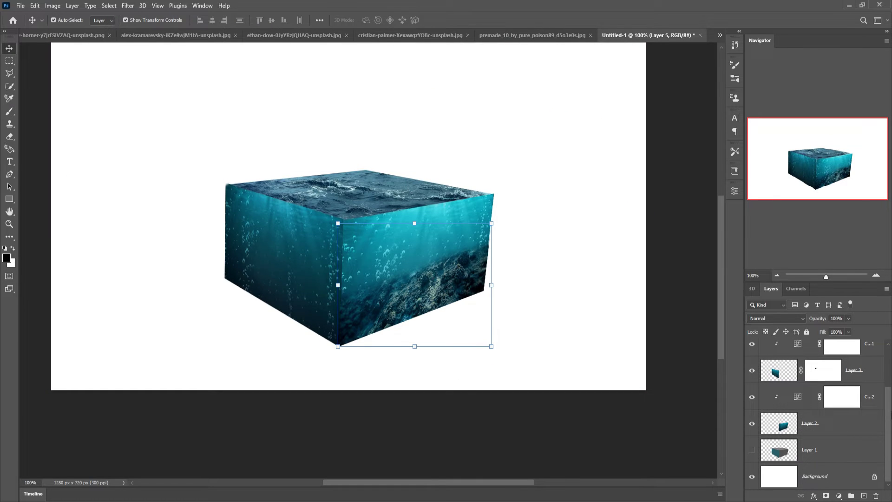
{"action": "left_click", "coordinate": [856, 432], "text": "shift"}
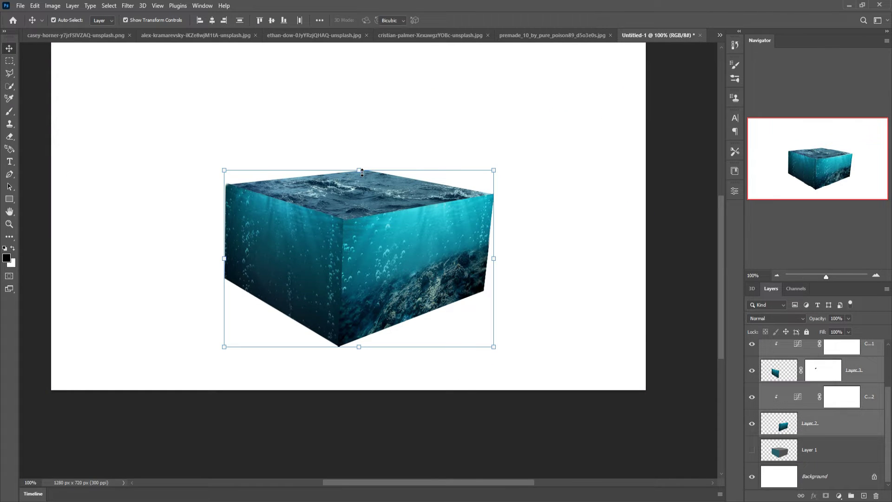
{"action": "key", "text": "ctrl+t"}
{"action": "left_click_drag", "start_coordinate": [359, 170], "coordinate": [362, 203]}
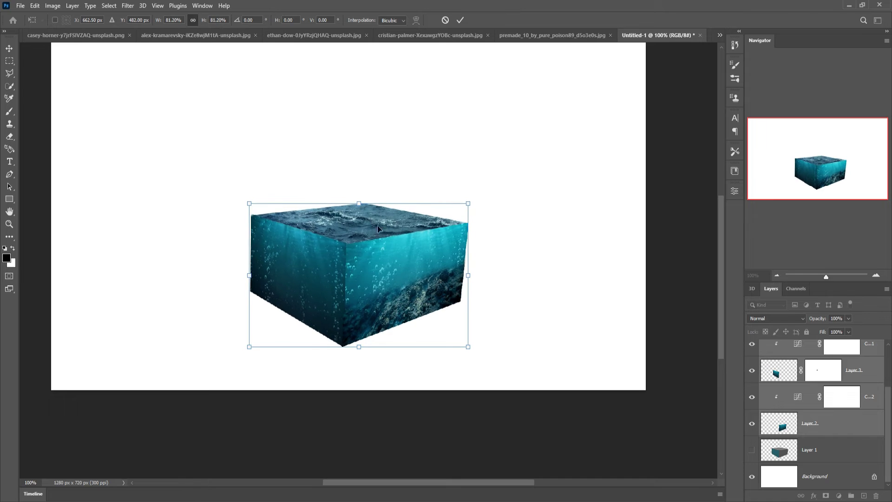
{"action": "left_click_drag", "start_coordinate": [421, 282], "coordinate": [430, 268]}
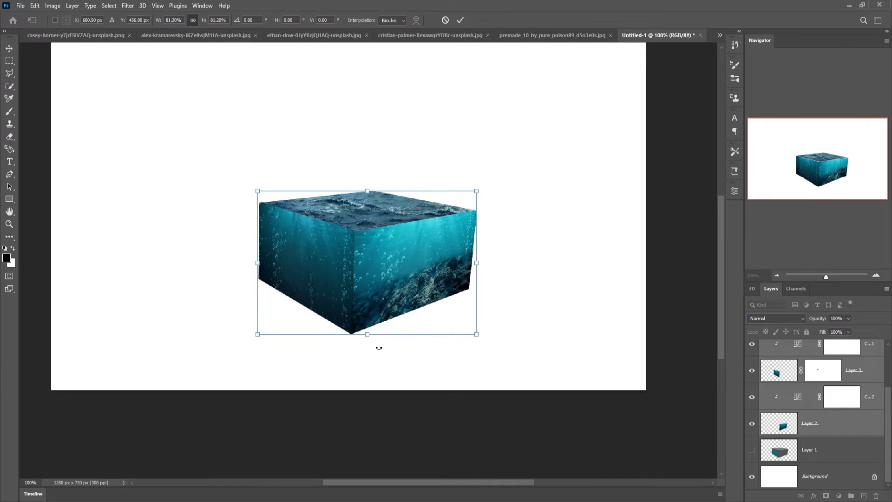
{"action": "left_click_drag", "start_coordinate": [368, 338], "coordinate": [427, 307]}
{"action": "left_click", "coordinate": [459, 20]}
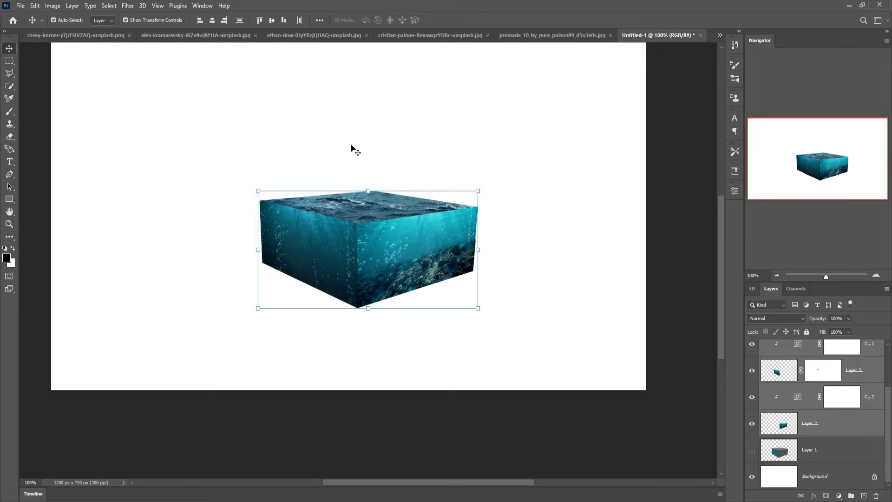
Step: Look through the open source photos for the next element and bring up the green island photo
{"action": "left_click", "coordinate": [398, 37]}
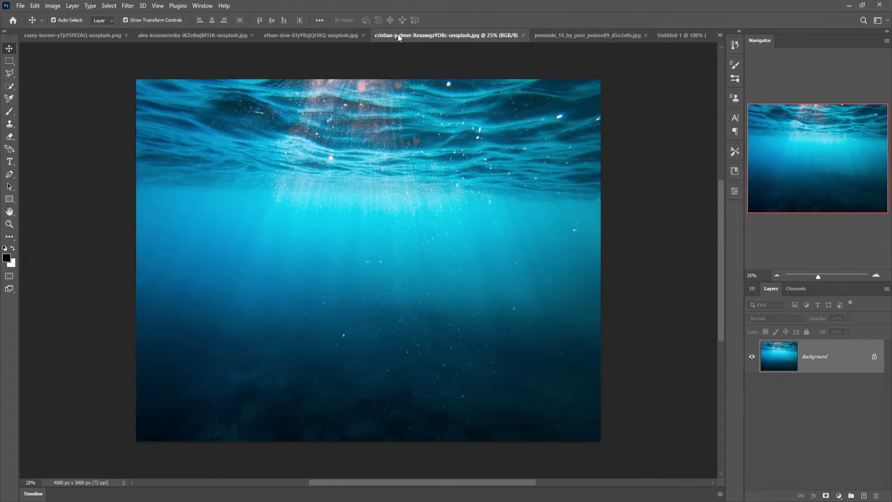
{"action": "left_click", "coordinate": [300, 37]}
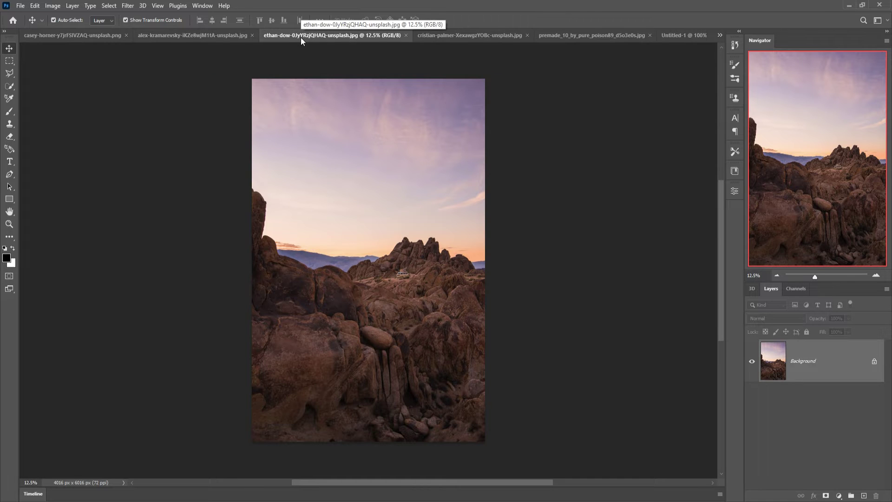
{"action": "left_click", "coordinate": [206, 36]}
{"action": "left_click", "coordinate": [65, 36]}
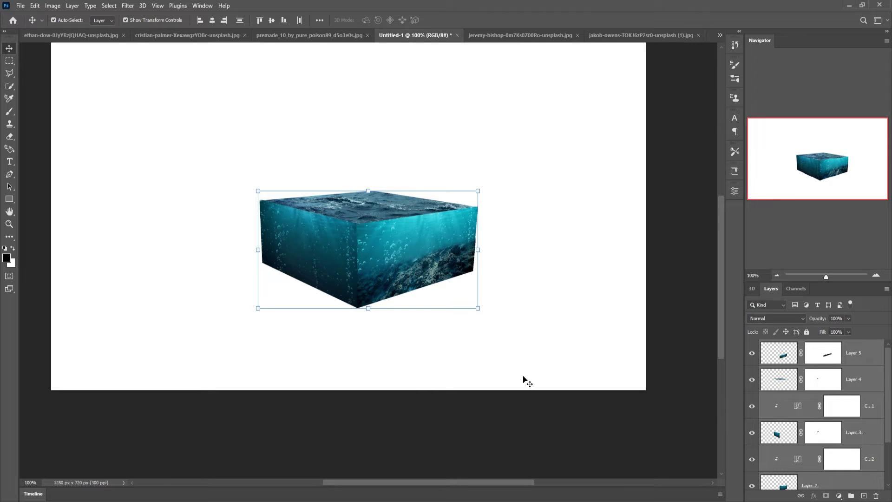
{"action": "left_click", "coordinate": [623, 33]}
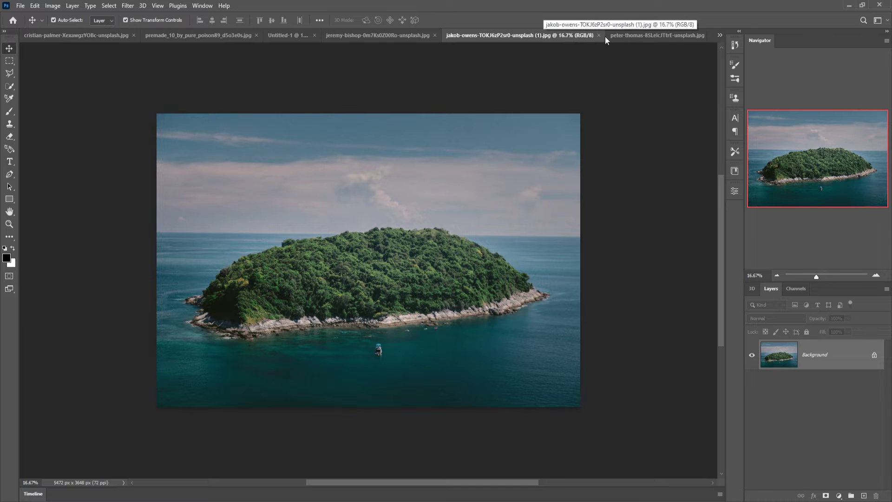
Step: Bring up the portrait-format photo of the pointed green peak and select its mountain with the Quick Selection tool at brush size 300
{"action": "left_click", "coordinate": [634, 35]}
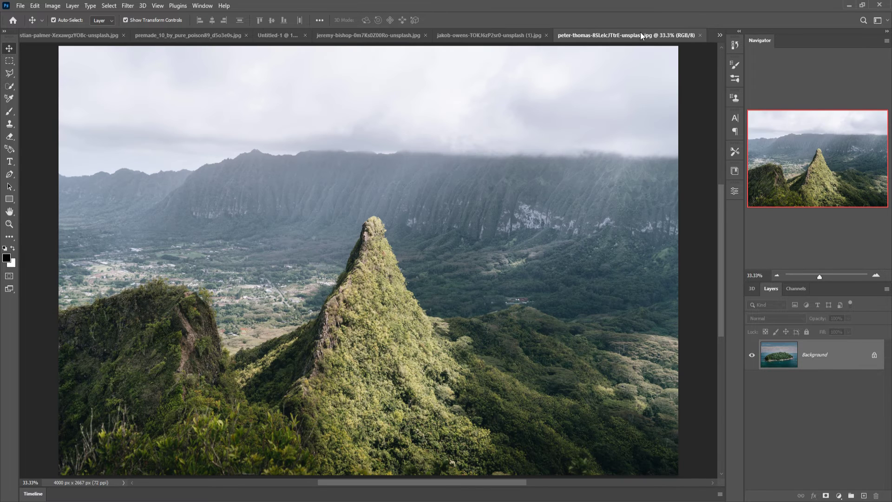
{"action": "left_click", "coordinate": [373, 35]}
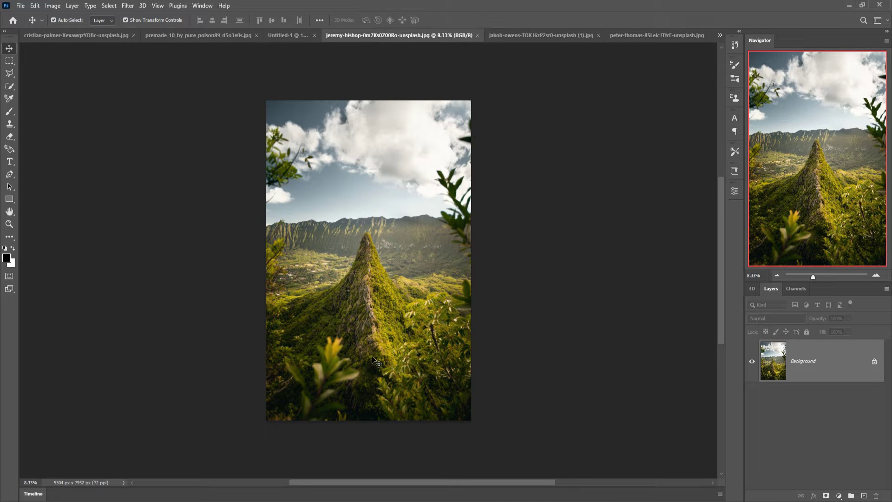
{"action": "left_click", "coordinate": [13, 87]}
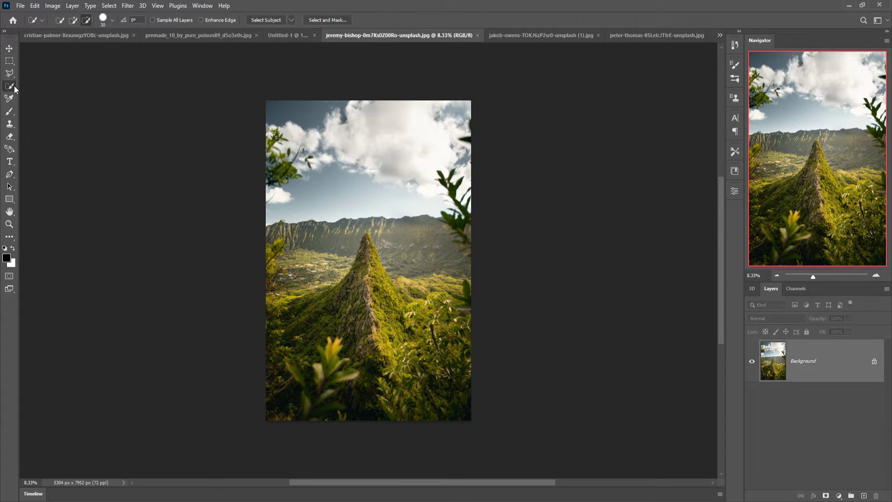
{"action": "right_click", "coordinate": [13, 88]}
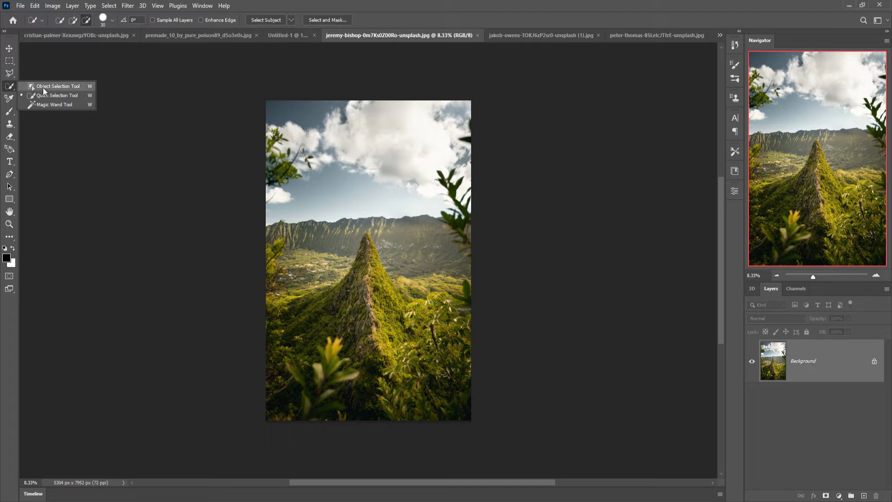
{"action": "left_click", "coordinate": [48, 96]}
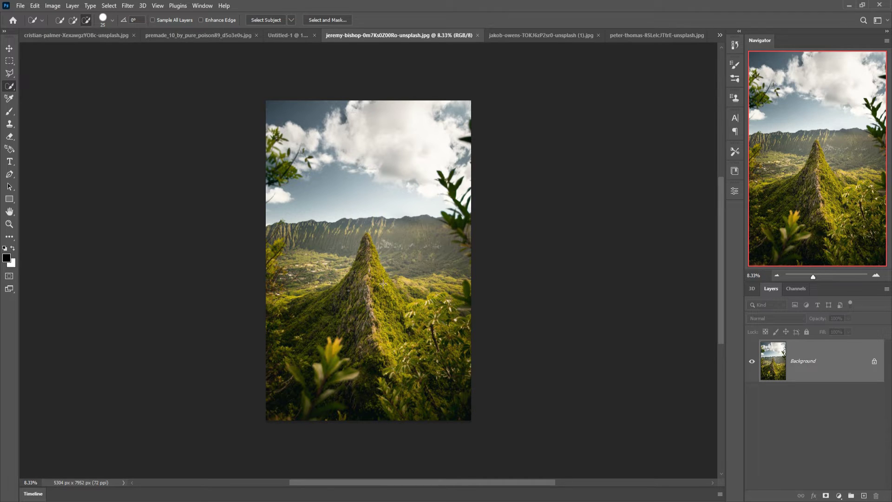
{"action": "scroll", "coordinate": [383, 265], "scroll_direction": "up", "scroll_amount": 2}
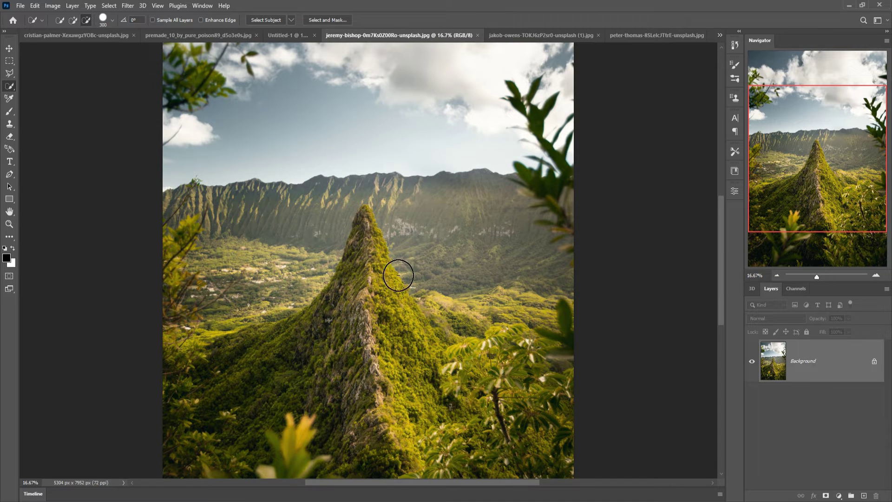
{"action": "mouse_move", "coordinate": [373, 240]}
{"action": "left_mouse_down"}
{"action": "mouse_move", "coordinate": [338, 350]}
{"action": "mouse_move", "coordinate": [262, 366]}
{"action": "mouse_move", "coordinate": [355, 394]}
{"action": "mouse_move", "coordinate": [406, 330]}
{"action": "mouse_move", "coordinate": [482, 392]}
{"action": "mouse_move", "coordinate": [309, 405]}
{"action": "left_mouse_up"}
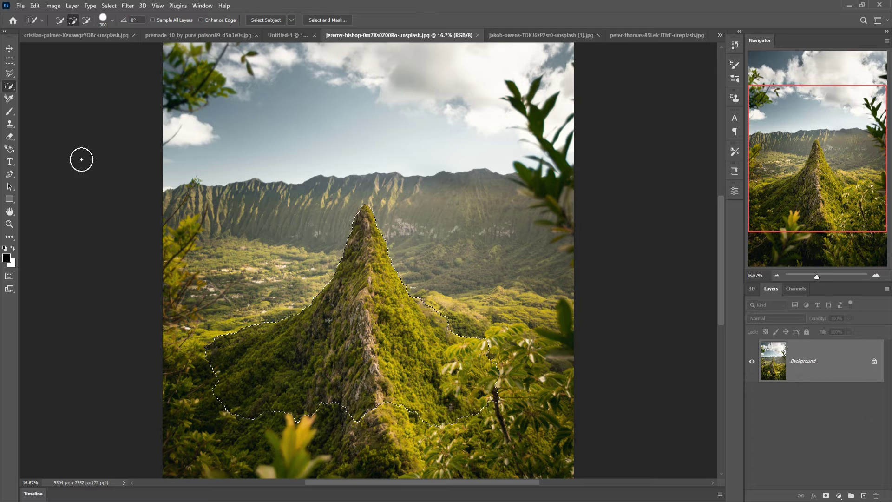
Step: Copy the selected mountain into the Untitled-1 composition and close the source photo
{"action": "left_click", "coordinate": [8, 48]}
{"action": "left_click_drag", "start_coordinate": [374, 38], "coordinate": [567, 78]}
{"action": "left_click", "coordinate": [405, 36]}
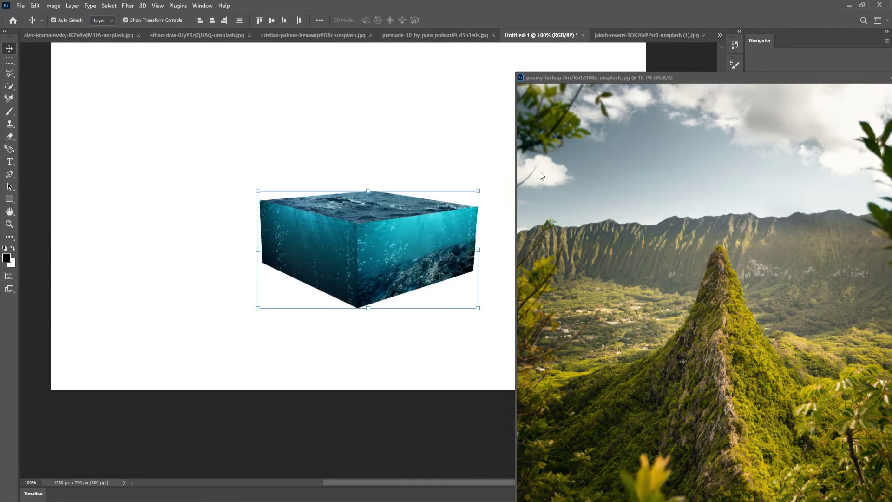
{"action": "left_click_drag", "start_coordinate": [726, 331], "coordinate": [343, 249]}
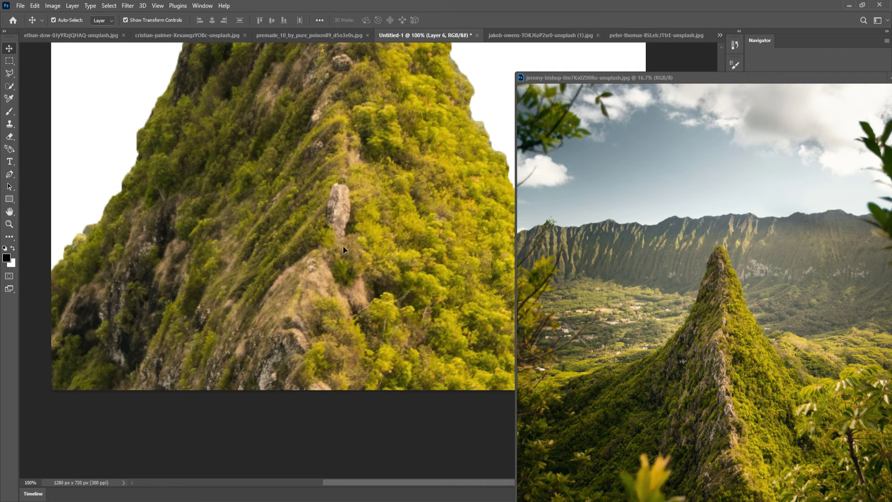
{"action": "left_click", "coordinate": [886, 78]}
Step: Scale the mountain down proportionally and place it over the water block, extending past the canvas's left edge
{"action": "key", "text": "ctrl"}
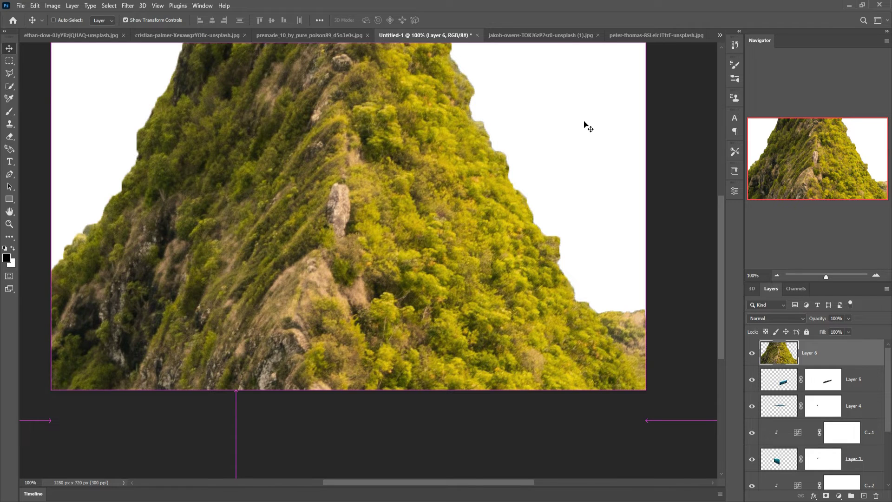
{"action": "key", "text": "ctrl+minus"}
{"action": "key", "text": "ctrl+minus"}
{"action": "key", "text": "ctrl+minus"}
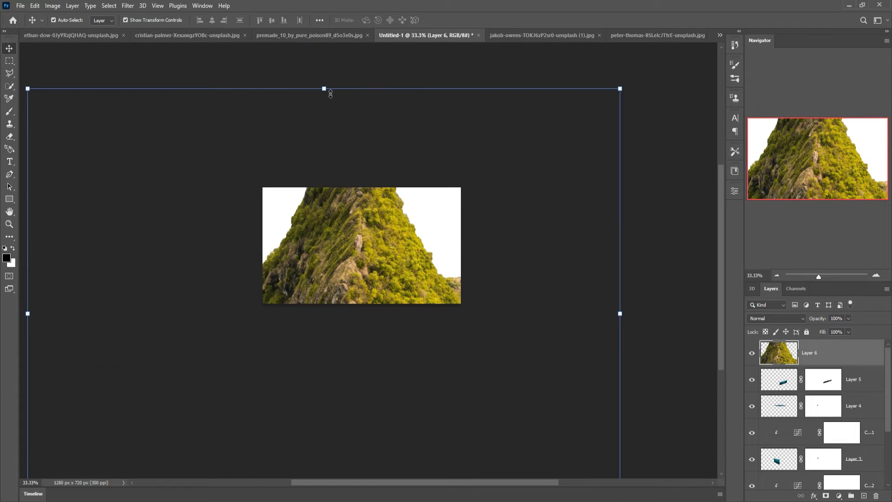
{"action": "left_click_drag", "start_coordinate": [627, 93], "coordinate": [180, 428]}
{"action": "left_click_drag", "start_coordinate": [104, 455], "coordinate": [407, 228]}
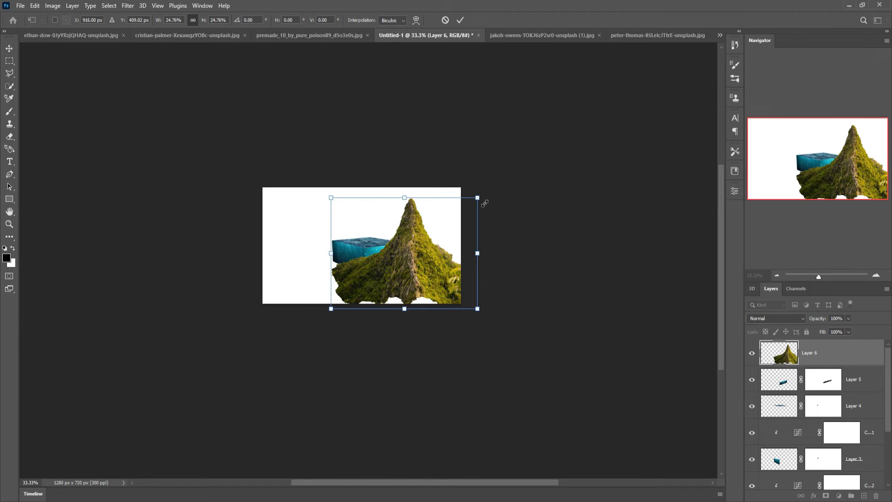
{"action": "left_click_drag", "start_coordinate": [483, 203], "coordinate": [454, 225]}
{"action": "left_click_drag", "start_coordinate": [393, 259], "coordinate": [352, 244]}
{"action": "key", "text": "ctrl+plus"}
{"action": "key", "text": "ctrl+plus"}
{"action": "left_click_drag", "start_coordinate": [446, 148], "coordinate": [407, 177]}
{"action": "left_click_drag", "start_coordinate": [332, 252], "coordinate": [313, 219]}
{"action": "key", "text": "Return"}
Step: Move the mountain layer beneath the water block layers, then stretch it wider and adjust its height behind the block
{"action": "left_click_drag", "start_coordinate": [859, 354], "coordinate": [867, 436]}
{"action": "left_click_drag", "start_coordinate": [299, 194], "coordinate": [294, 194]}
{"action": "left_click_drag", "start_coordinate": [305, 146], "coordinate": [307, 115]}
{"action": "left_click_drag", "start_coordinate": [302, 188], "coordinate": [299, 192]}
{"action": "left_click_drag", "start_coordinate": [405, 213], "coordinate": [445, 213]}
{"action": "left_click_drag", "start_coordinate": [165, 211], "coordinate": [127, 211]}
{"action": "left_click_drag", "start_coordinate": [289, 120], "coordinate": [289, 132]}
Step: Merge the water block layers from Layer 2 up to Layer 5 into one layer and check it by toggling its visibility
{"action": "left_click", "coordinate": [865, 405]}
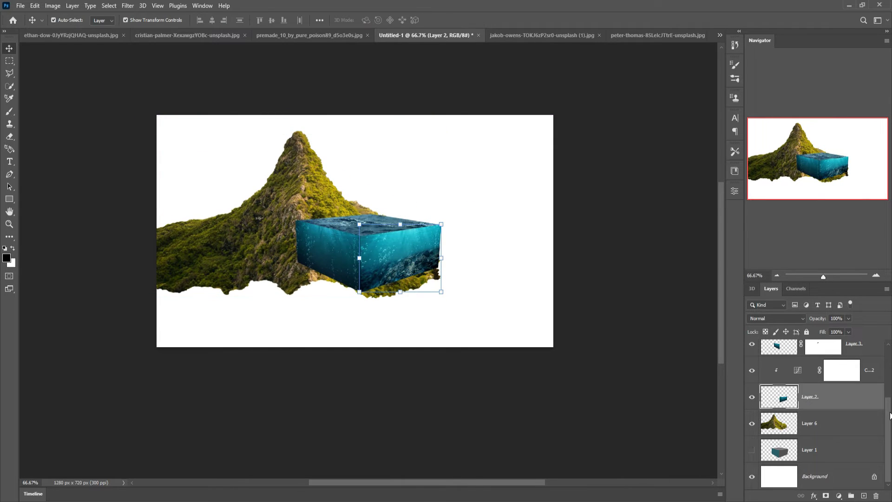
{"action": "left_click_drag", "start_coordinate": [889, 415], "coordinate": [889, 363]}
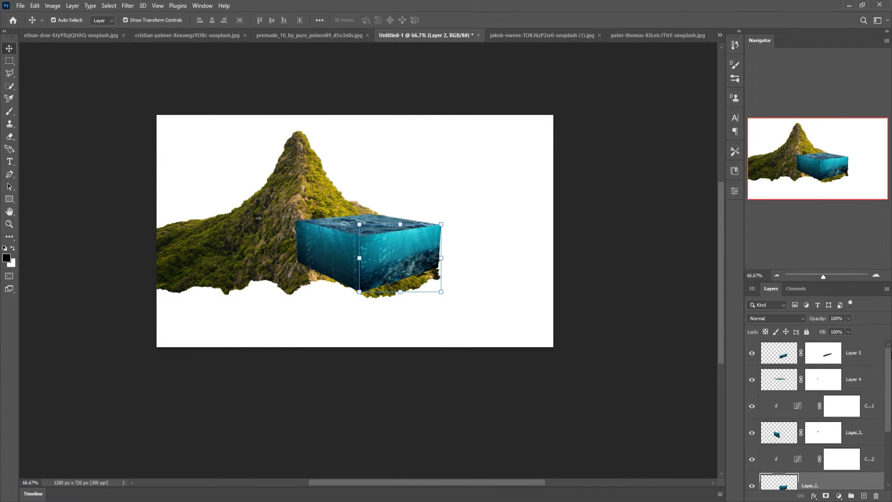
{"action": "left_click", "coordinate": [869, 359], "text": "shift"}
{"action": "right_click", "coordinate": [867, 358]}
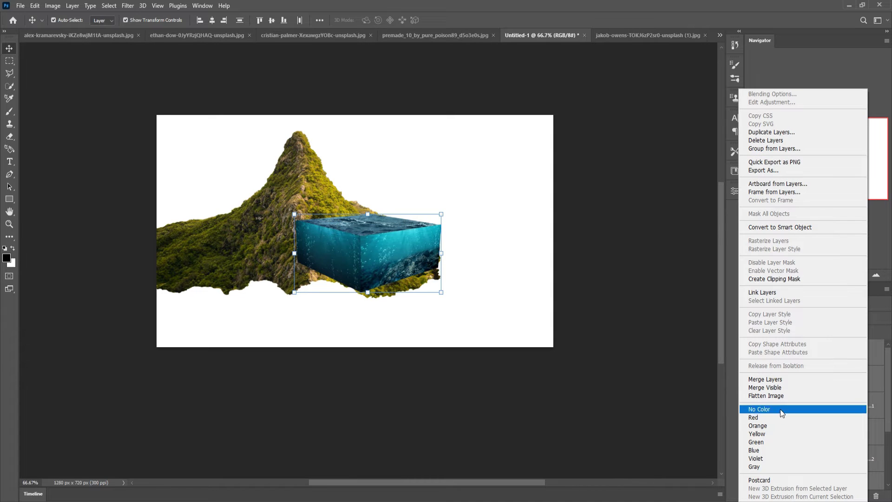
{"action": "left_click", "coordinate": [775, 380]}
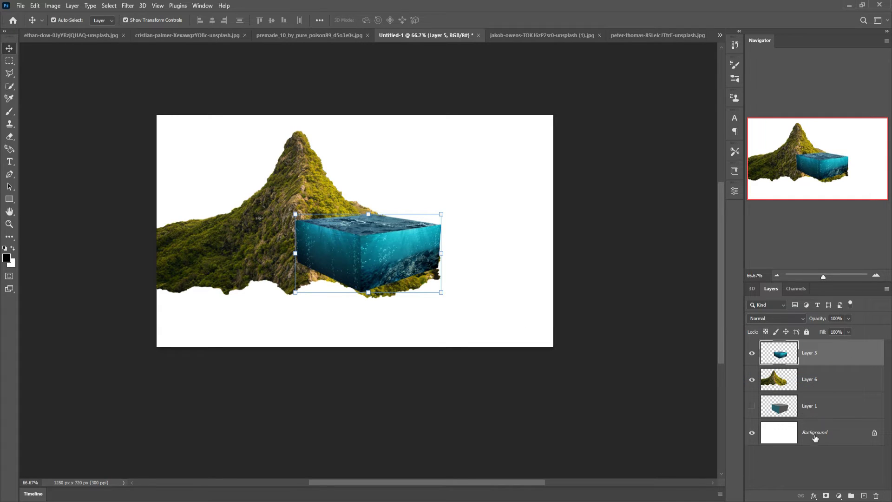
{"action": "left_click", "coordinate": [752, 353]}
Step: Outline the mountain's outer left slope on Layer 6 with the Lasso tool, delete that part and clear the selection
{"action": "left_click", "coordinate": [788, 384]}
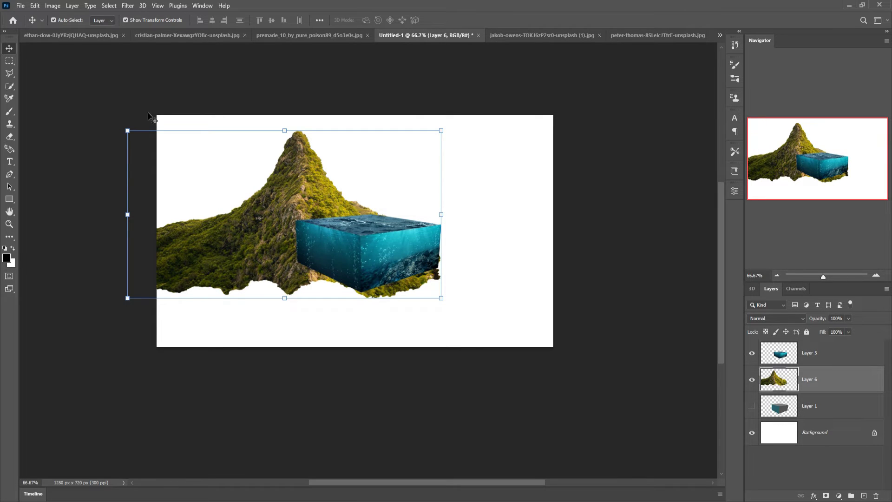
{"action": "left_click", "coordinate": [8, 80]}
{"action": "left_click", "coordinate": [32, 73]}
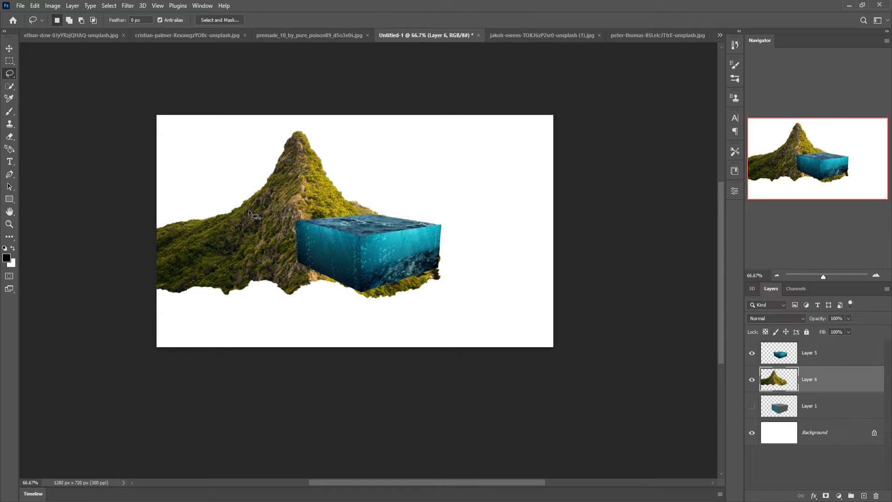
{"action": "mouse_move", "coordinate": [244, 203]}
{"action": "left_mouse_down"}
{"action": "mouse_move", "coordinate": [183, 283]}
{"action": "mouse_move", "coordinate": [180, 293]}
{"action": "mouse_move", "coordinate": [203, 301]}
{"action": "mouse_move", "coordinate": [189, 320]}
{"action": "mouse_move", "coordinate": [141, 332]}
{"action": "mouse_move", "coordinate": [116, 244]}
{"action": "mouse_move", "coordinate": [186, 149]}
{"action": "mouse_move", "coordinate": [246, 202]}
{"action": "left_mouse_up"}
{"action": "key", "text": "Delete"}
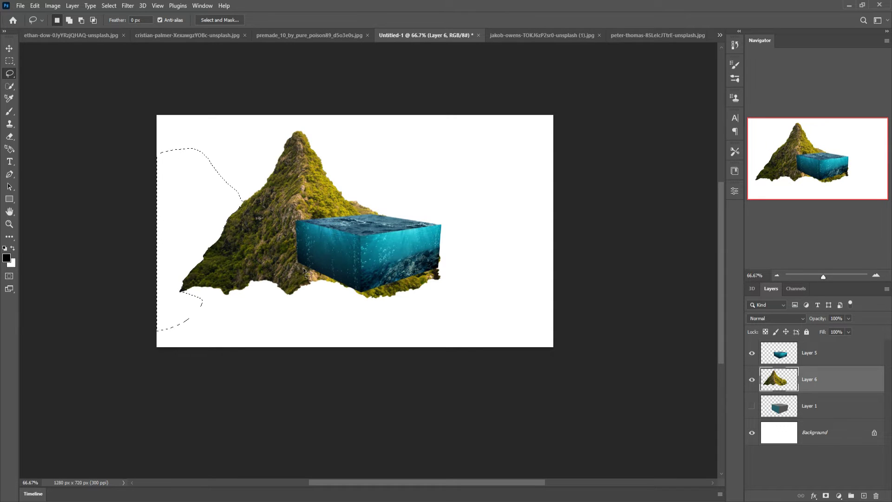
{"action": "left_click", "coordinate": [10, 49]}
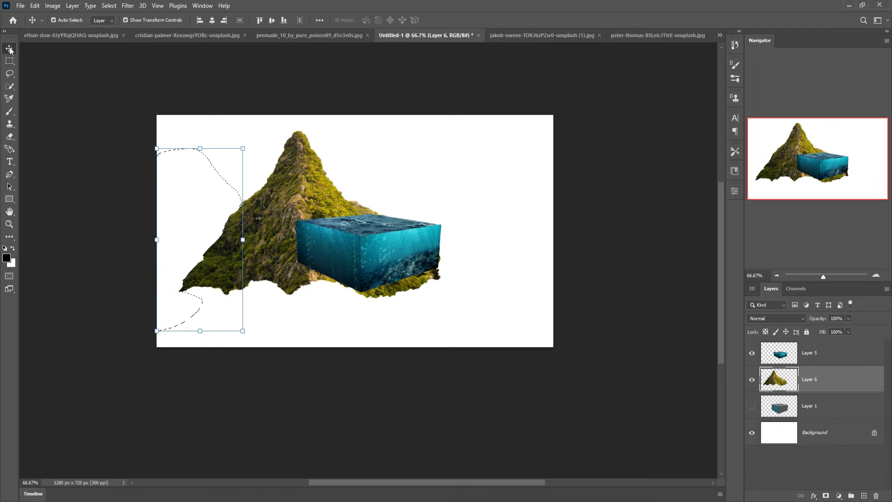
{"action": "left_click", "coordinate": [108, 6]}
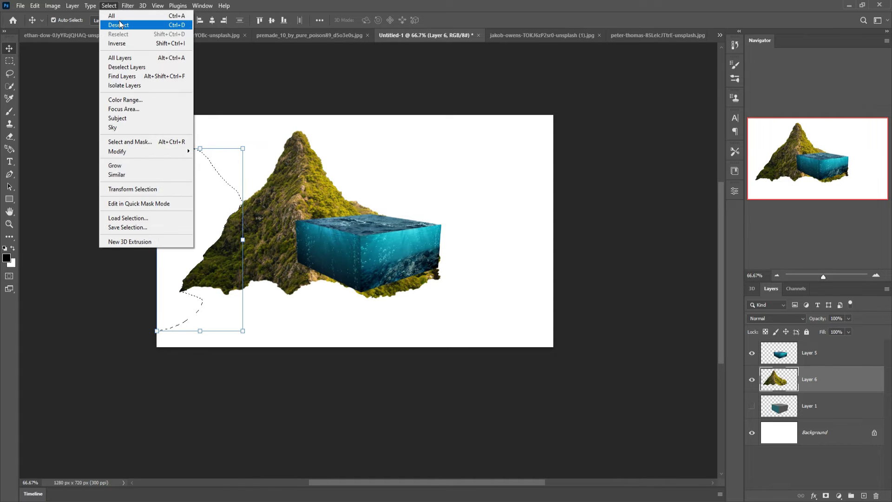
{"action": "left_click", "coordinate": [116, 26]}
Step: Add a layer mask to the merged water block layer and take up the Brush tool for painting on it
{"action": "left_click", "coordinate": [825, 358]}
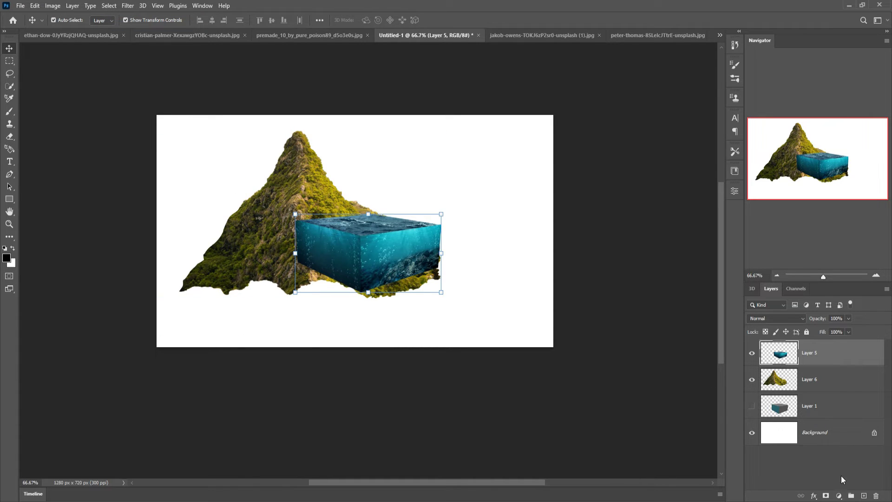
{"action": "left_click", "coordinate": [825, 495]}
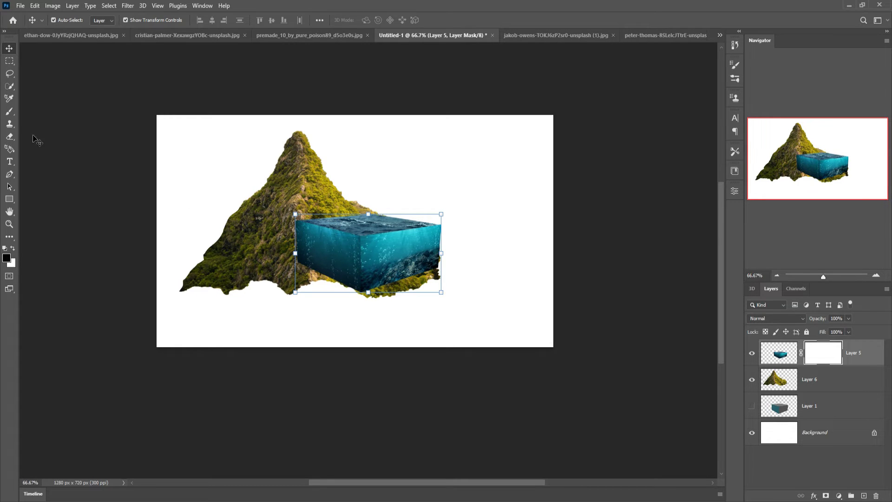
{"action": "left_click", "coordinate": [9, 111]}
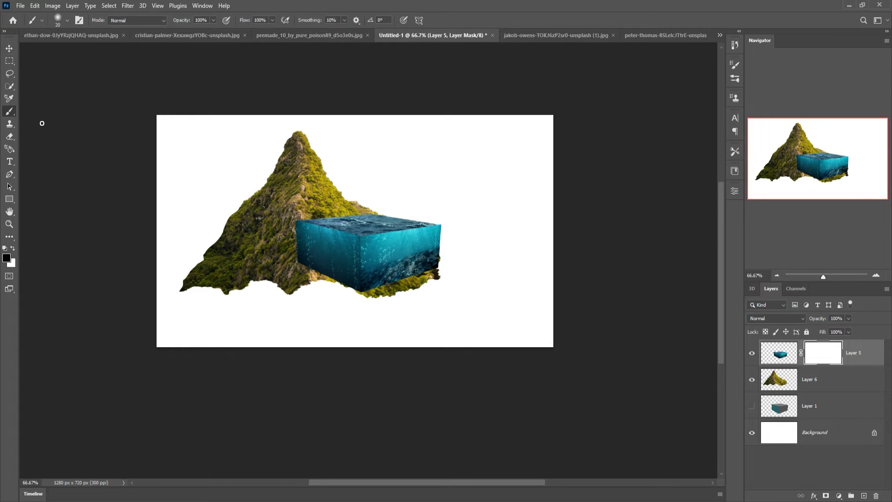
{"action": "left_click", "coordinate": [203, 6]}
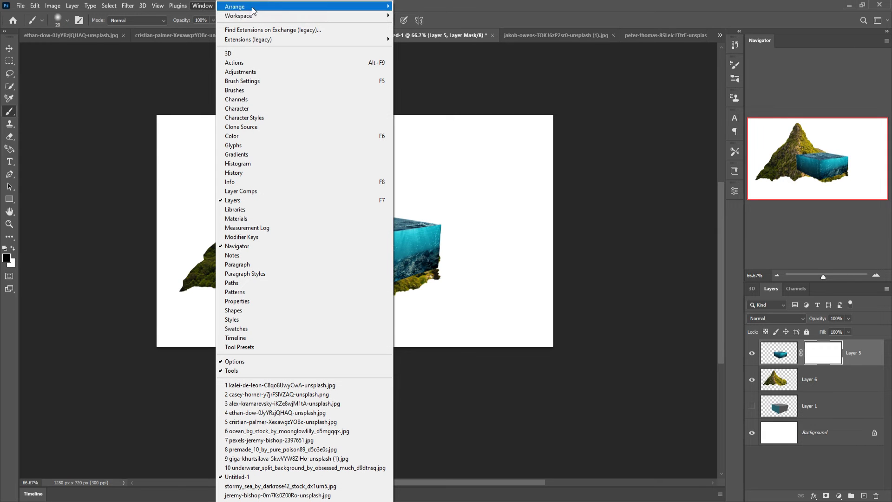
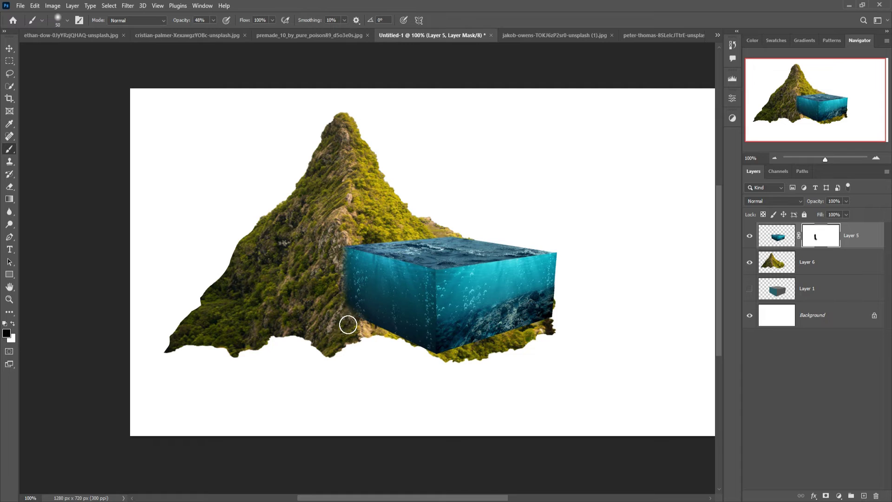
Step: Paint black on Layer 5's mask along the water block's edges bordering the mountain to blend them, and make Layer 6 active
{"action": "mouse_move", "coordinate": [346, 323]}
{"action": "left_mouse_down"}
{"action": "mouse_move", "coordinate": [343, 255]}
{"action": "mouse_move", "coordinate": [427, 244]}
{"action": "mouse_move", "coordinate": [378, 243]}
{"action": "left_mouse_up"}
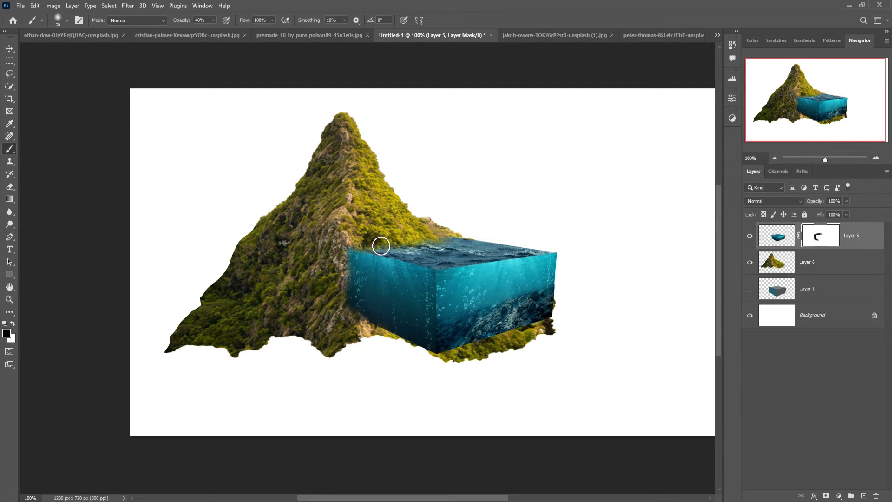
{"action": "left_click", "coordinate": [832, 263]}
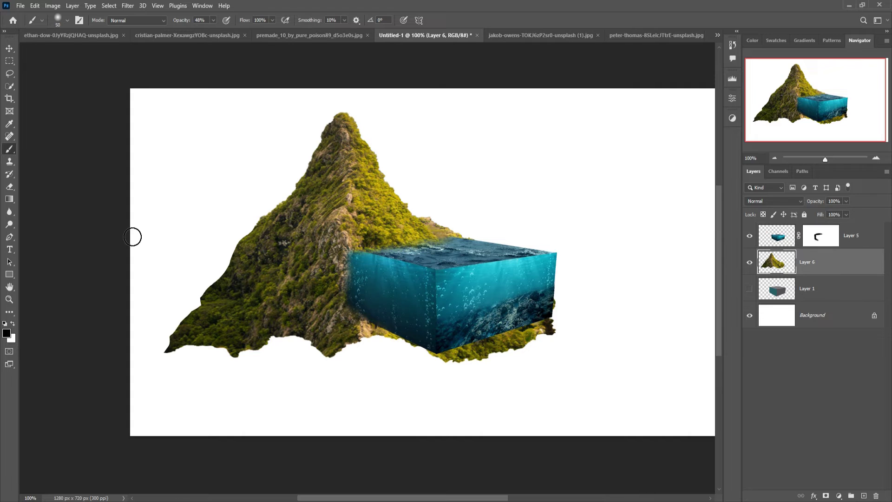
{"action": "left_click", "coordinate": [10, 63]}
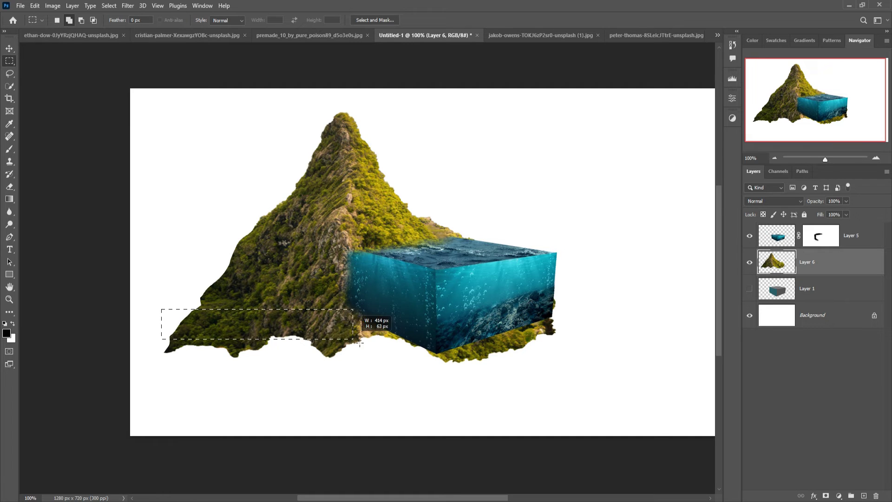
{"action": "left_click_drag", "start_coordinate": [360, 342], "coordinate": [572, 382]}
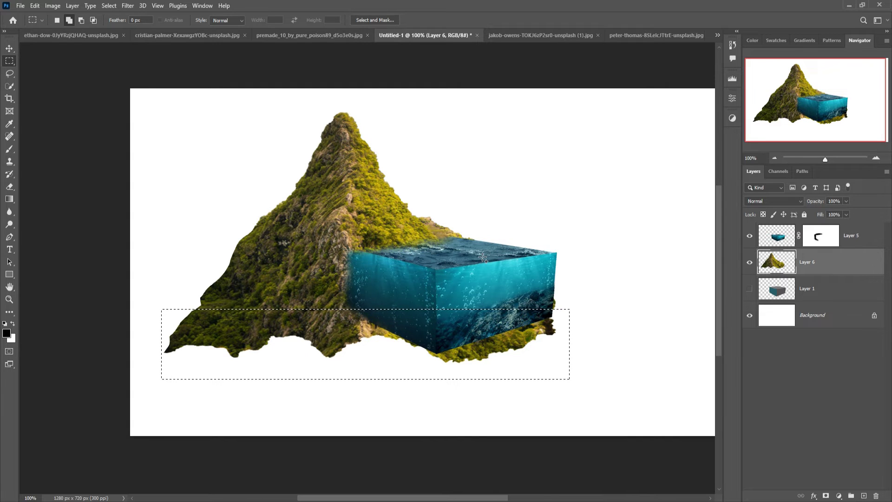
{"action": "key", "text": "Delete"}
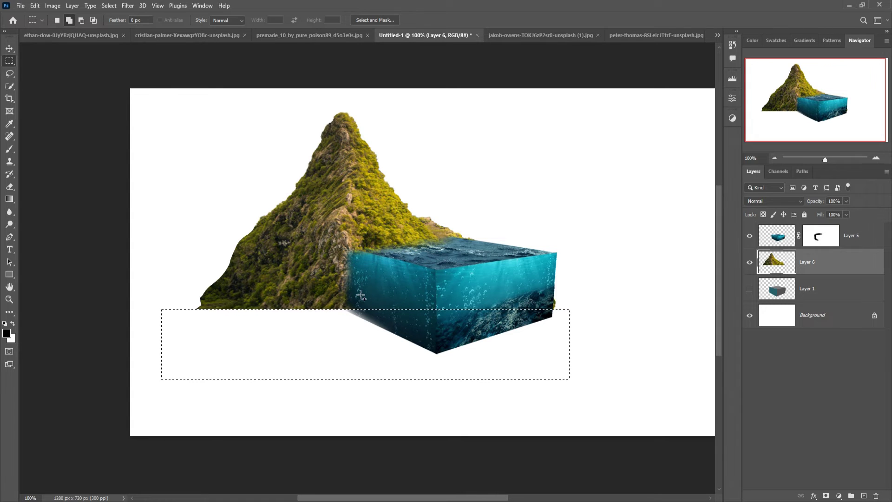
{"action": "key", "text": "ctrl+z"}
{"action": "left_click", "coordinate": [109, 5]}
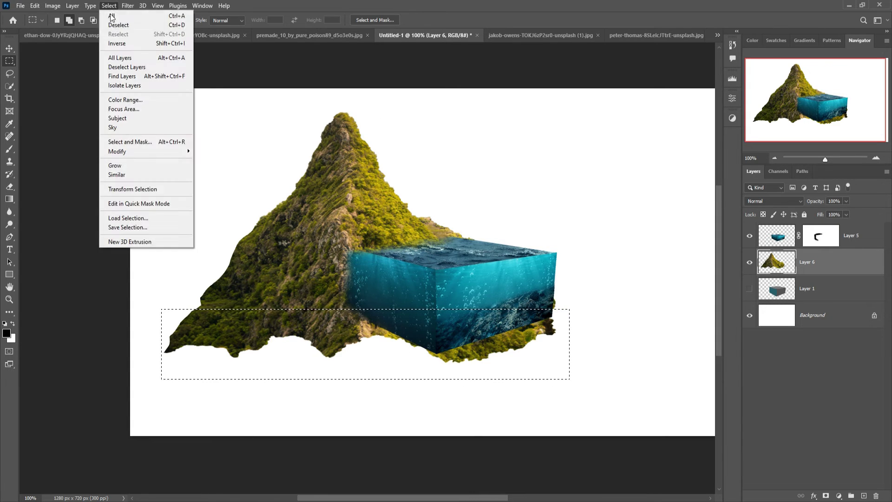
{"action": "left_click", "coordinate": [115, 25]}
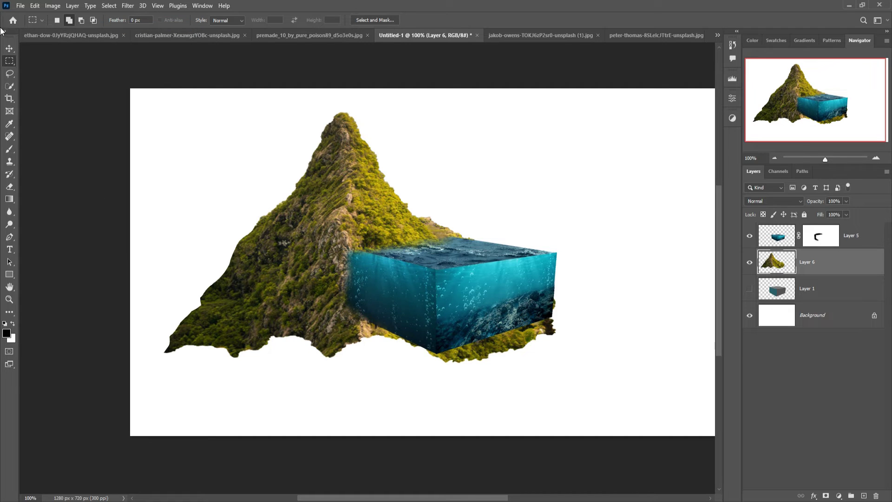
Step: Outline the mountain remnants beneath the water block with the Polygonal Lasso, delete them from Layer 6 and clear the selection
{"action": "left_click_drag", "start_coordinate": [9, 74], "coordinate": [34, 83]}
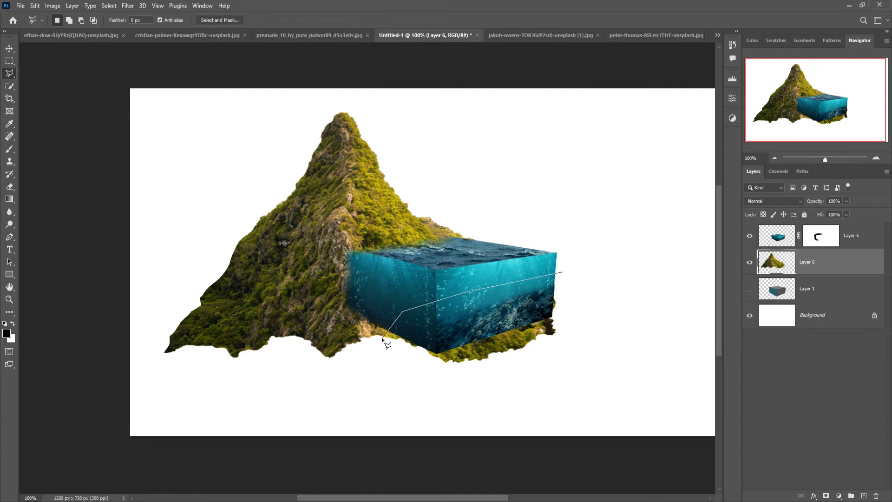
{"action": "left_click", "coordinate": [401, 356]}
{"action": "left_click", "coordinate": [484, 384]}
{"action": "left_click", "coordinate": [561, 364]}
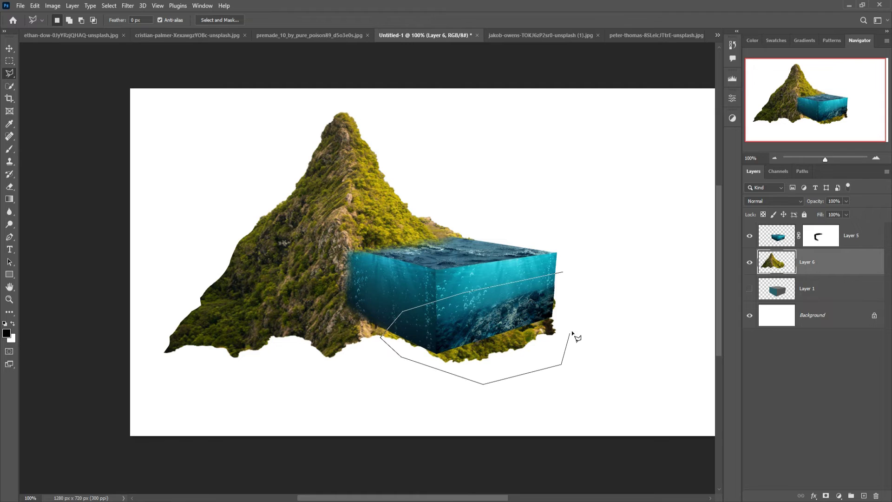
{"action": "left_click", "coordinate": [561, 274]}
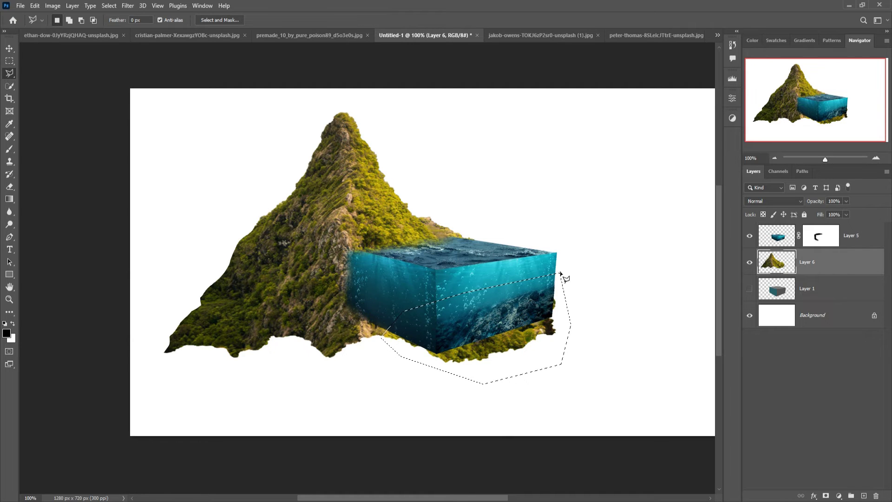
{"action": "key", "text": "Delete"}
{"action": "left_click", "coordinate": [110, 5]}
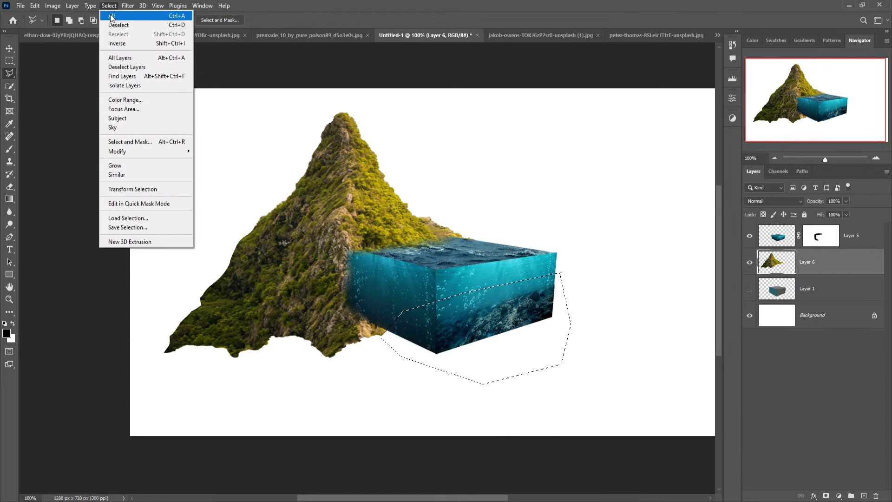
{"action": "left_click", "coordinate": [116, 25]}
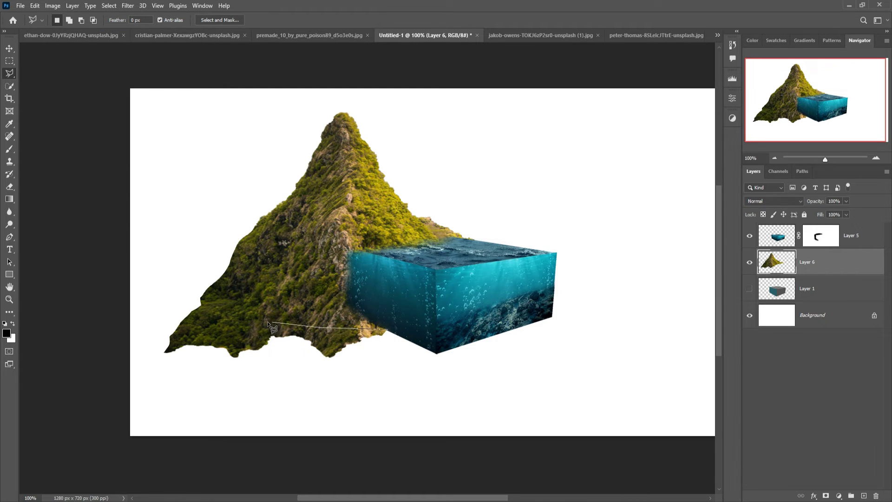
Step: Outline the mountain's ragged base beside the water block with the Polygonal Lasso, delete it from Layer 6 and deselect
{"action": "left_click", "coordinate": [155, 344]}
{"action": "left_click", "coordinate": [168, 371]}
{"action": "left_click", "coordinate": [272, 378]}
{"action": "left_click", "coordinate": [353, 366]}
{"action": "left_click", "coordinate": [385, 352]}
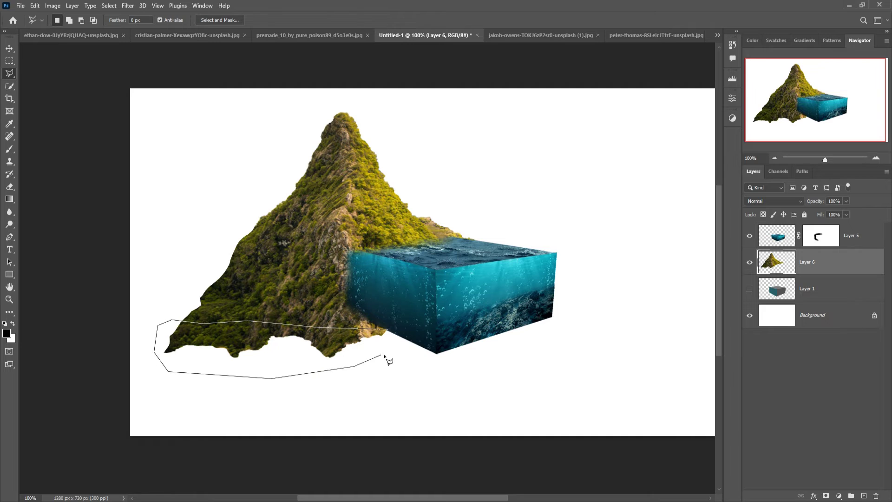
{"action": "left_click", "coordinate": [388, 330]}
{"action": "key", "text": "Delete"}
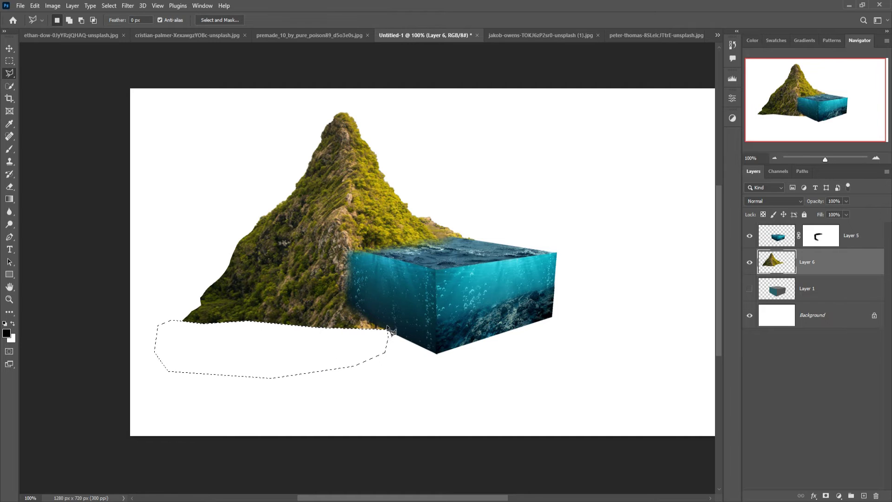
{"action": "key", "text": "v"}
{"action": "left_click", "coordinate": [109, 6]}
{"action": "left_click", "coordinate": [117, 24]}
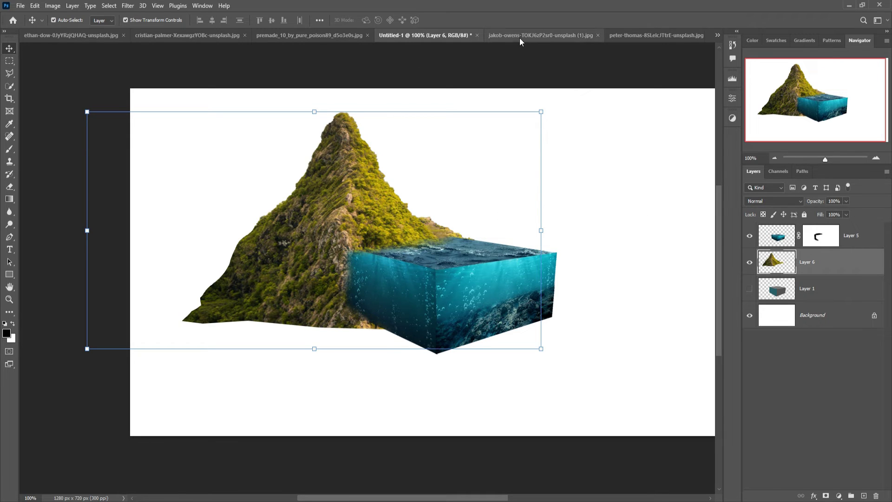
Step: Duplicate the mountain layer, Layer 6, as Layer 6 copy
{"action": "left_click", "coordinate": [839, 236]}
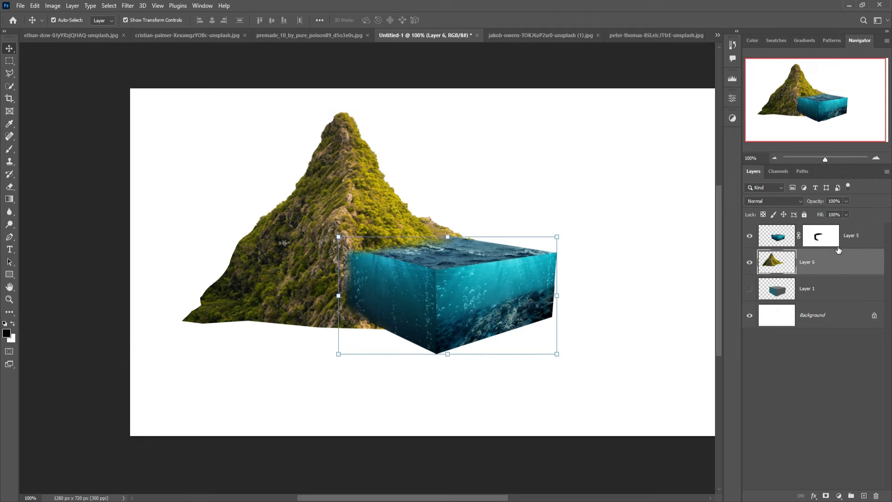
{"action": "left_click", "coordinate": [839, 269]}
{"action": "right_click", "coordinate": [840, 270]}
{"action": "left_click", "coordinate": [731, 133]}
{"action": "key", "text": "Return"}
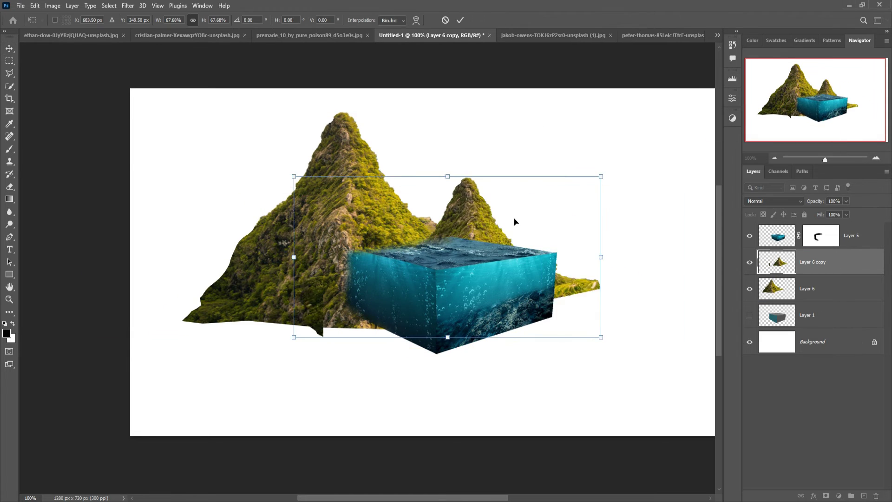
Step: Scale the mountain copy to 67.68%, rotate it about 81° and position it with its slope behind the water block
{"action": "left_click_drag", "start_coordinate": [617, 171], "coordinate": [567, 422]}
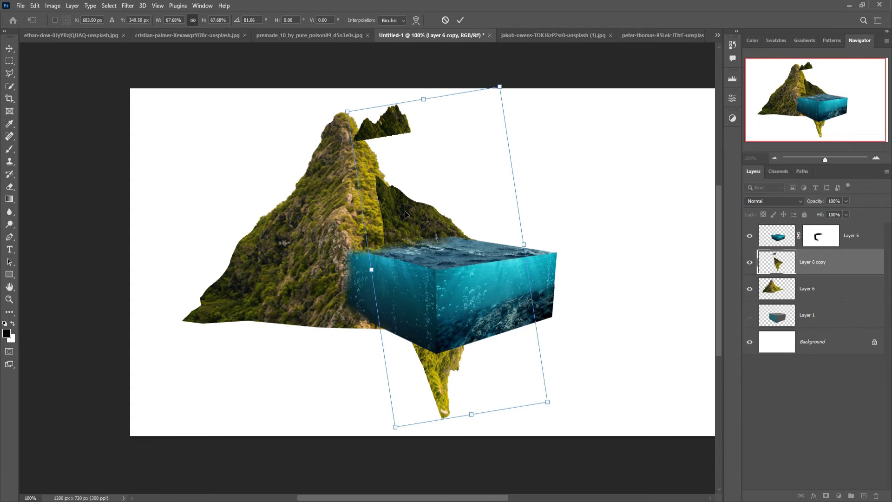
{"action": "mouse_move", "coordinate": [405, 214]}
{"action": "left_mouse_down"}
{"action": "mouse_move", "coordinate": [482, 178]}
{"action": "mouse_move", "coordinate": [594, 203]}
{"action": "mouse_move", "coordinate": [432, 216]}
{"action": "mouse_move", "coordinate": [432, 200]}
{"action": "left_mouse_up"}
{"action": "key", "text": "Return"}
Step: Warp Layer 6 copy so its dark slope runs from the main mountain down along the water block's back edge
{"action": "left_click", "coordinate": [35, 6]}
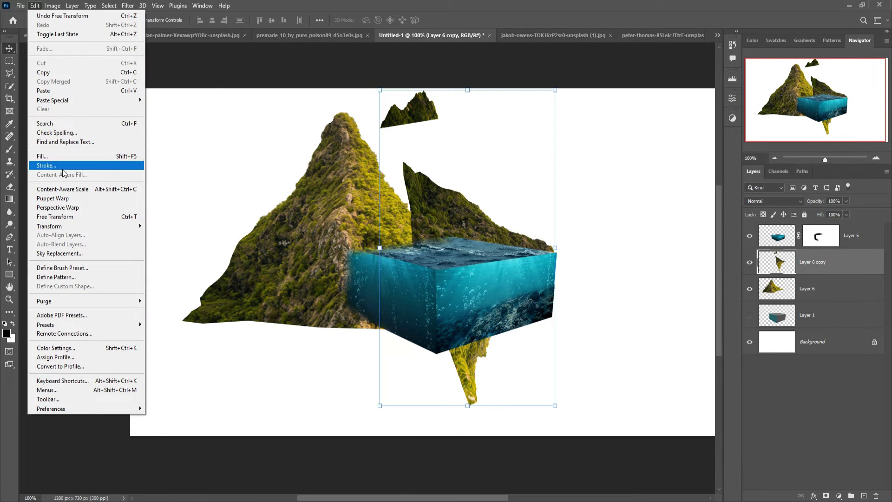
{"action": "mouse_move", "coordinate": [64, 228]}
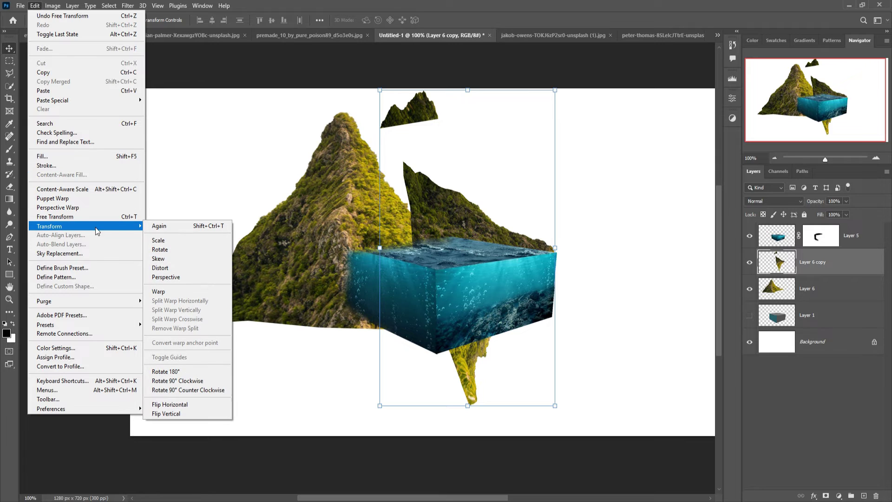
{"action": "left_click", "coordinate": [171, 292]}
{"action": "left_click_drag", "start_coordinate": [379, 89], "coordinate": [260, 88]}
{"action": "left_click_drag", "start_coordinate": [478, 407], "coordinate": [430, 247]}
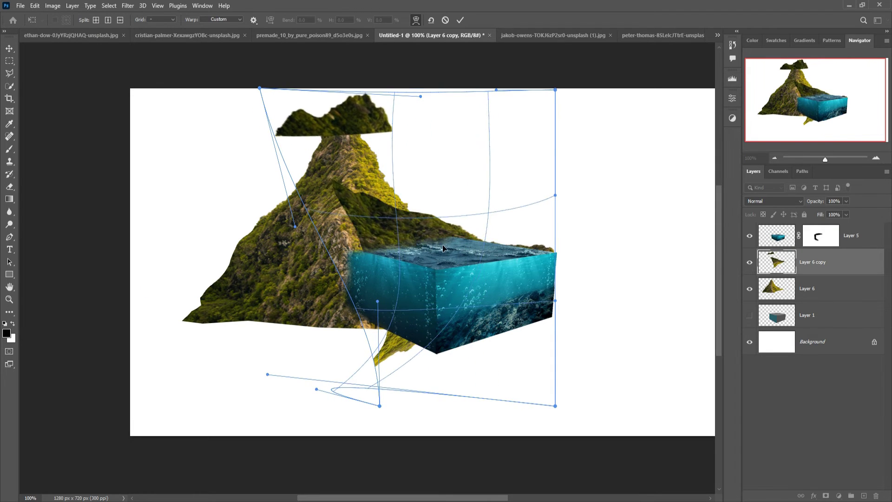
{"action": "left_click_drag", "start_coordinate": [555, 235], "coordinate": [543, 217]}
{"action": "left_click", "coordinate": [460, 20]}
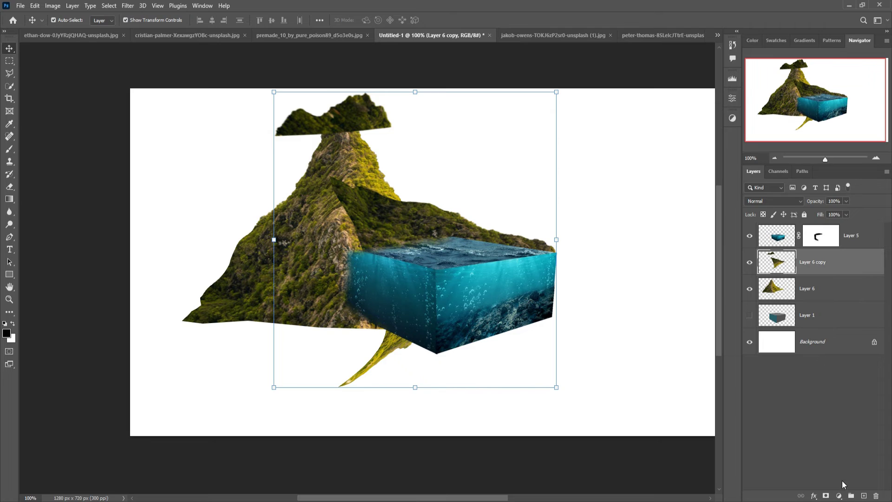
Step: Add a mask to Layer 6 copy and paint out its stray pieces and upper slope at 100% opacity, keeping a low ridge
{"action": "left_click", "coordinate": [828, 496]}
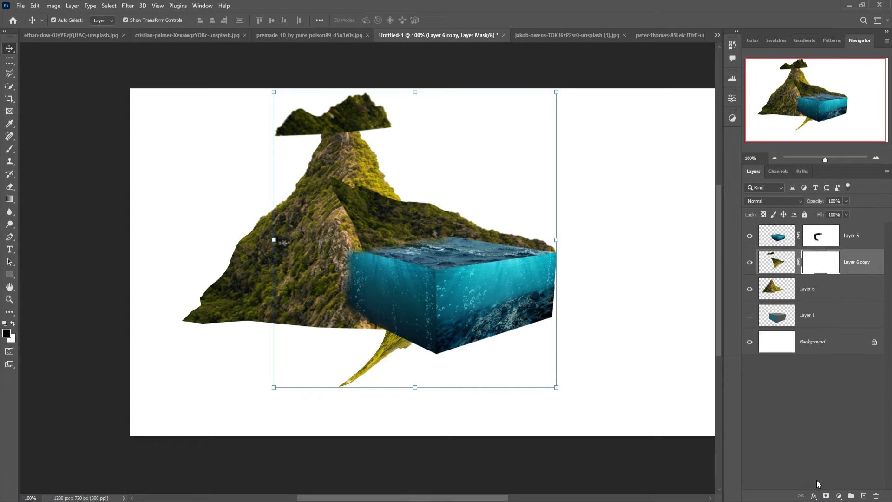
{"action": "left_click", "coordinate": [9, 149]}
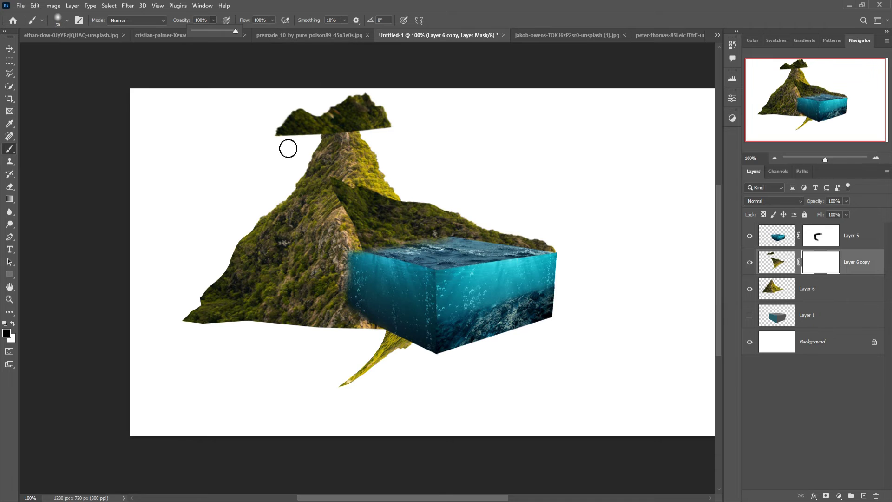
{"action": "key", "text": "bracketright"}
{"action": "key", "text": "bracketright"}
{"action": "key", "text": "bracketright"}
{"action": "key", "text": "bracketright"}
{"action": "key", "text": "bracketright"}
{"action": "key", "text": "bracketright"}
{"action": "mouse_move", "coordinate": [320, 150]}
{"action": "left_mouse_down"}
{"action": "mouse_move", "coordinate": [398, 190]}
{"action": "mouse_move", "coordinate": [474, 205]}
{"action": "mouse_move", "coordinate": [378, 252]}
{"action": "mouse_move", "coordinate": [413, 343]}
{"action": "left_mouse_up"}
{"action": "key", "text": "bracketleft"}
{"action": "key", "text": "bracketleft"}
{"action": "key", "text": "bracketleft"}
{"action": "key", "text": "bracketleft"}
{"action": "key", "text": "bracketleft"}
{"action": "key", "text": "bracketleft"}
{"action": "key", "text": "bracketleft"}
{"action": "left_click_drag", "start_coordinate": [488, 223], "coordinate": [423, 221]}
{"action": "left_click_drag", "start_coordinate": [448, 230], "coordinate": [517, 232]}
{"action": "left_click_drag", "start_coordinate": [470, 229], "coordinate": [499, 217]}
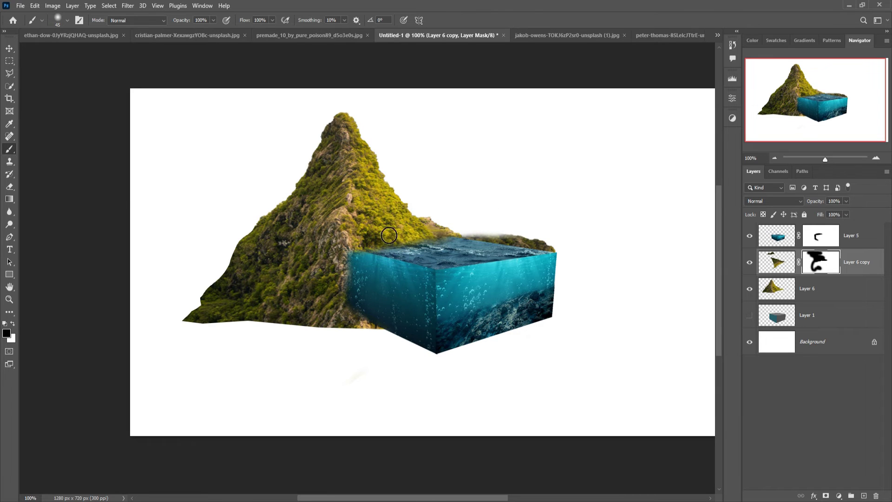
Step: Refine the low ridge's edge behind the water block on Layer 6 copy's mask with a Hard Round brush, restoring parts in white
{"action": "left_click", "coordinate": [68, 21]}
{"action": "left_click", "coordinate": [65, 172]}
{"action": "left_click", "coordinate": [488, 261]}
{"action": "key", "text": "x"}
{"action": "mouse_move", "coordinate": [484, 250]}
{"action": "left_mouse_down"}
{"action": "mouse_move", "coordinate": [499, 261]}
{"action": "mouse_move", "coordinate": [492, 249]}
{"action": "mouse_move", "coordinate": [512, 247]}
{"action": "left_mouse_up"}
{"action": "key", "text": "bracketleft"}
{"action": "key", "text": "bracketleft"}
{"action": "key", "text": "bracketleft"}
{"action": "key", "text": "bracketleft"}
{"action": "left_click", "coordinate": [7, 49]}
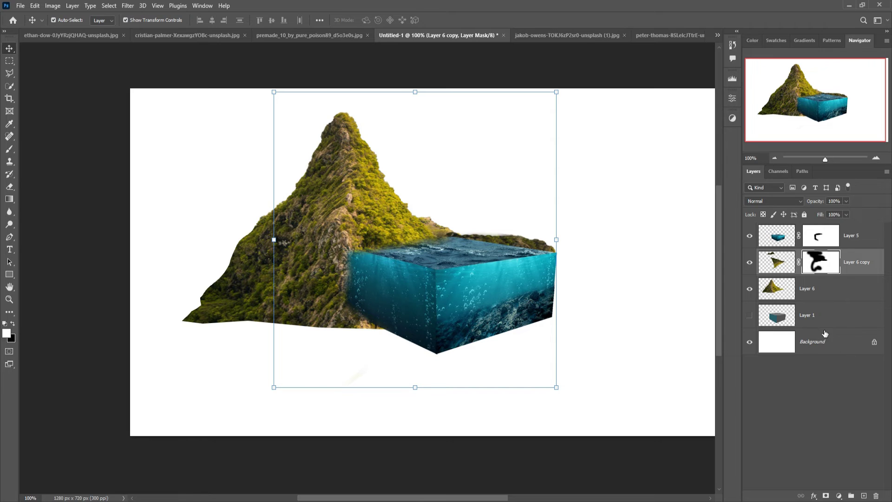
Step: Create a new empty layer directly above Layer 1 and enlarge the brush to 200 px for a shadow
{"action": "left_click", "coordinate": [829, 317]}
{"action": "left_click", "coordinate": [864, 495]}
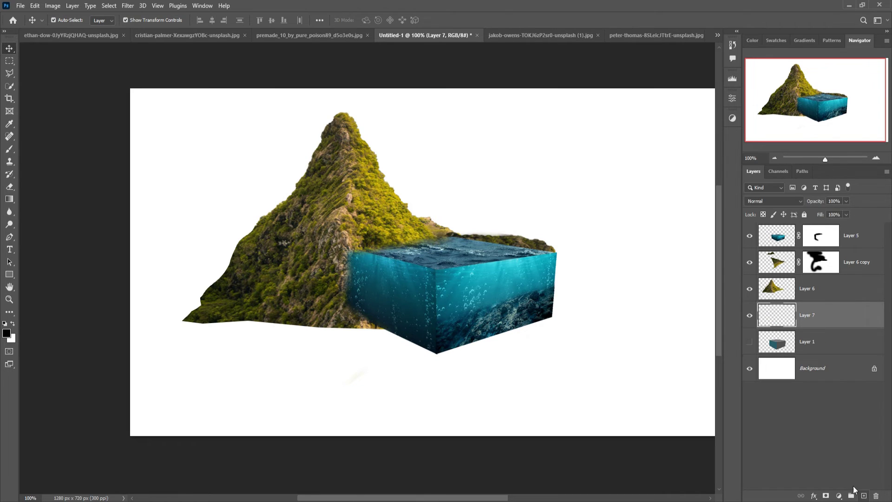
{"action": "left_click", "coordinate": [9, 149]}
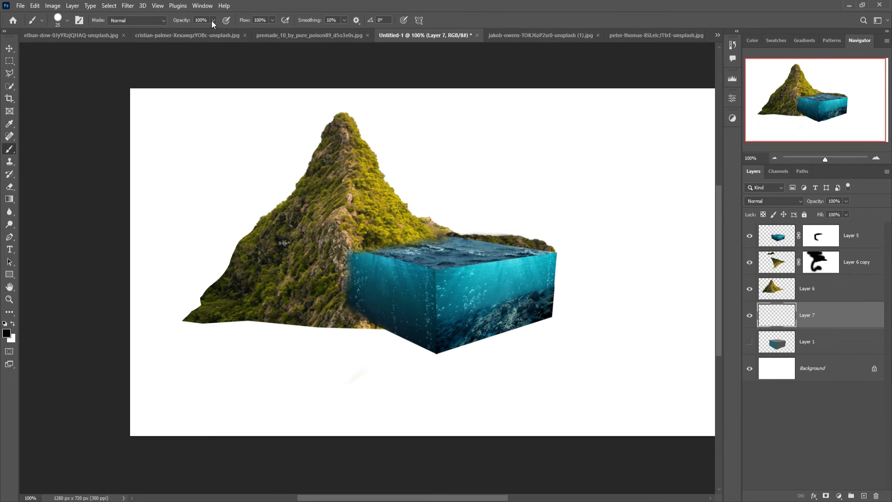
{"action": "key", "text": "bracketright"}
{"action": "key", "text": "bracketright"}
{"action": "key", "text": "bracketright"}
{"action": "key", "text": "bracketright"}
{"action": "key", "text": "bracketright"}
{"action": "key", "text": "bracketright"}
{"action": "key", "text": "bracketright"}
{"action": "key", "text": "bracketright"}
{"action": "key", "text": "bracketright"}
{"action": "key", "text": "bracketright"}
{"action": "key", "text": "bracketright"}
Step: Place a single black 200 px Soft Round dab on Layer 7 beneath the water block, replacing the hard-edged attempt
{"action": "left_click", "coordinate": [404, 332]}
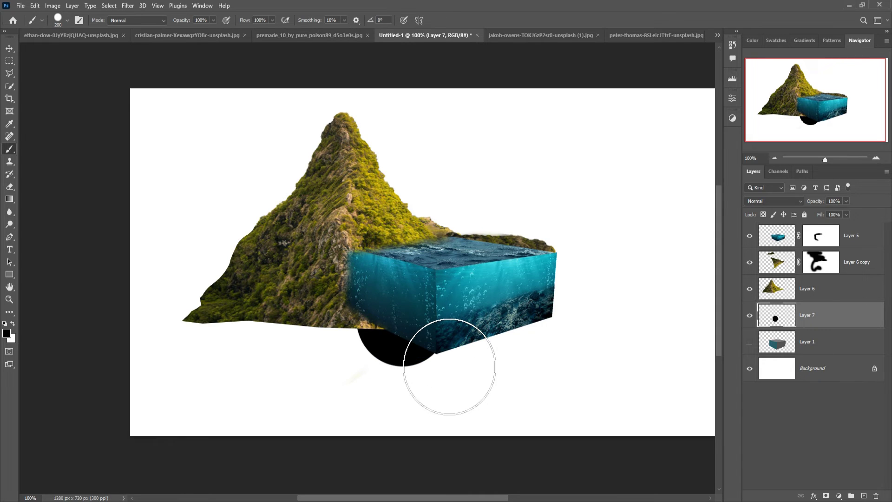
{"action": "key", "text": "ctrl+z"}
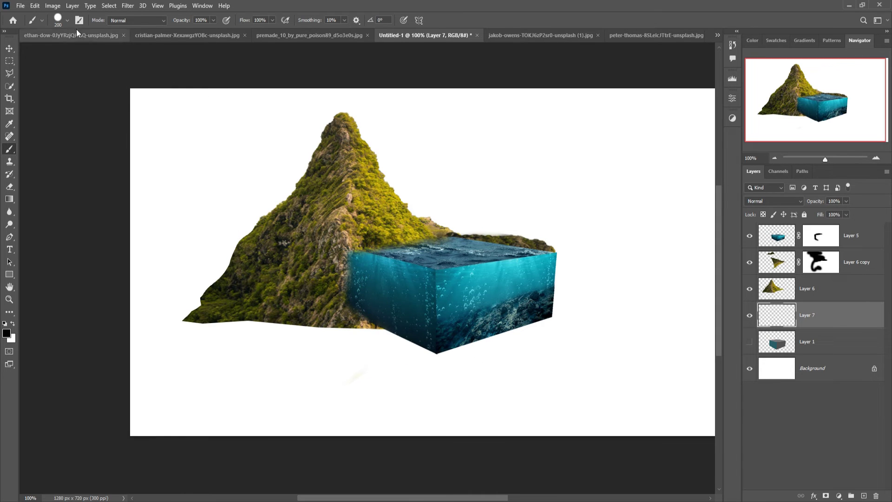
{"action": "left_click", "coordinate": [66, 20]}
{"action": "left_click", "coordinate": [78, 158]}
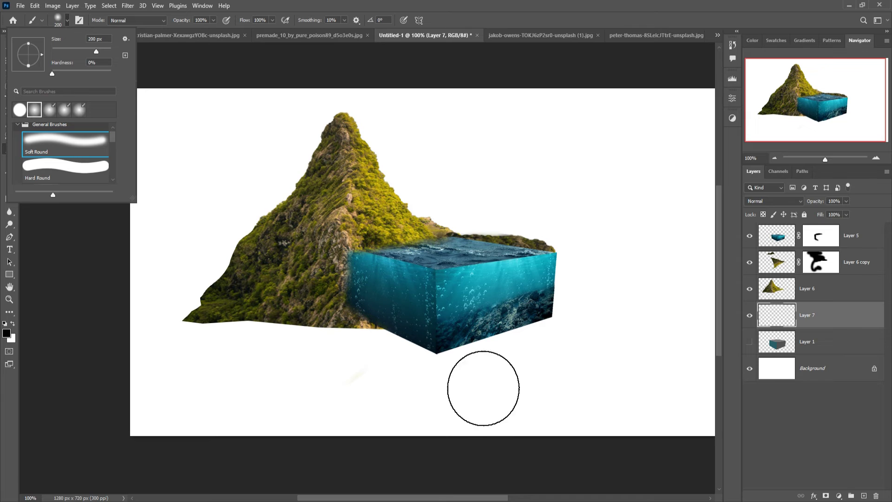
{"action": "left_click", "coordinate": [408, 336]}
Step: Stretch the Layer 7 dab to about 649% width and 39% height, placing it as a flat shadow beneath the mountain and water block
{"action": "left_click", "coordinate": [10, 49]}
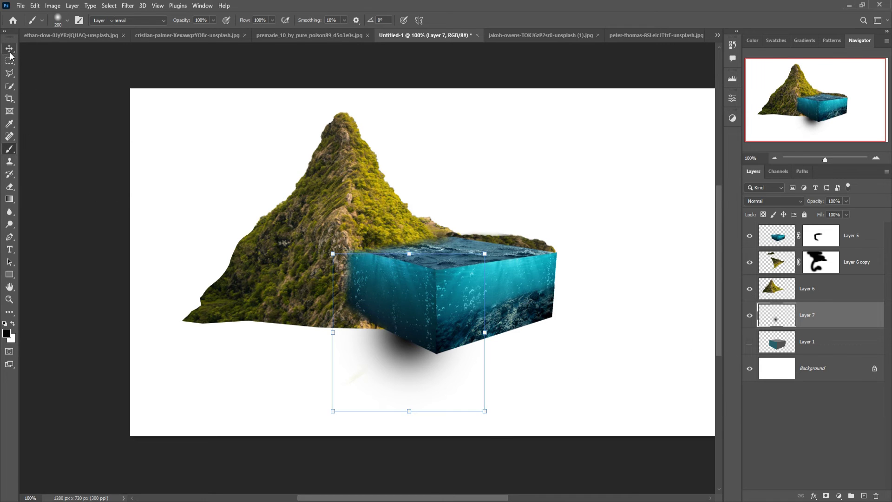
{"action": "left_click_drag", "start_coordinate": [485, 332], "coordinate": [710, 333]}
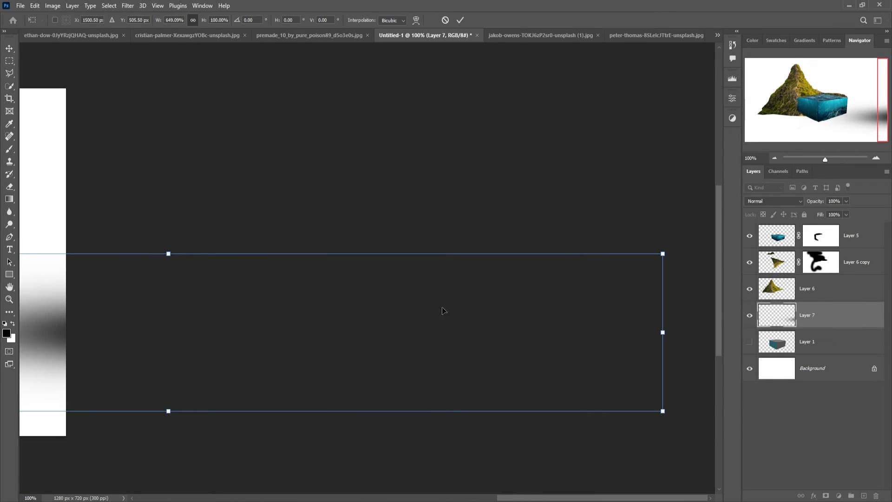
{"action": "left_click_drag", "start_coordinate": [514, 498], "coordinate": [333, 498]}
{"action": "left_click_drag", "start_coordinate": [619, 333], "coordinate": [183, 331]}
{"action": "left_click_drag", "start_coordinate": [308, 341], "coordinate": [301, 335]}
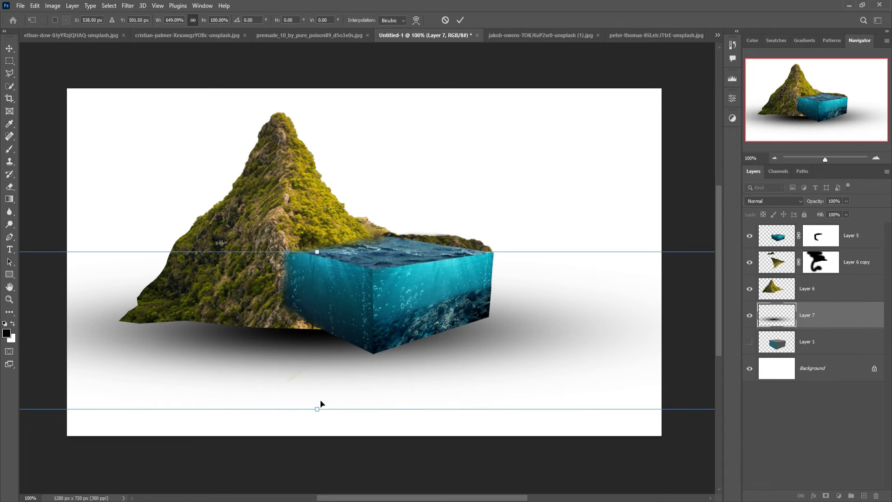
{"action": "left_click_drag", "start_coordinate": [321, 414], "coordinate": [318, 315]}
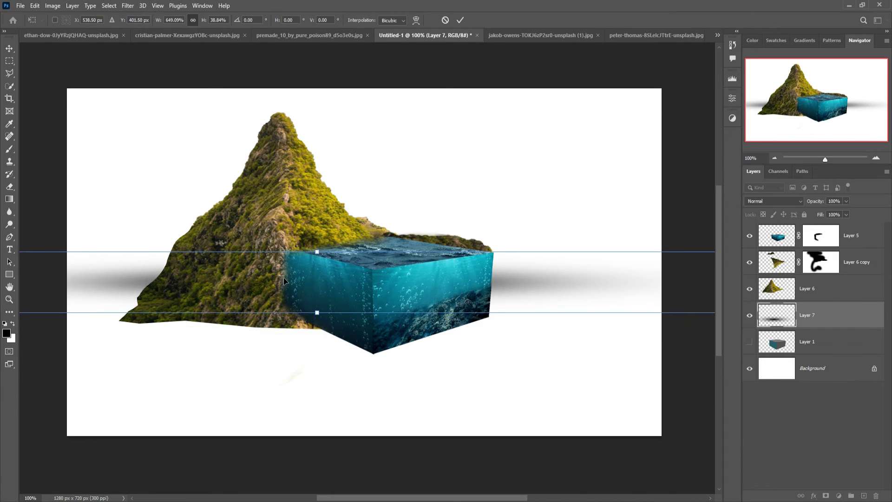
{"action": "left_click_drag", "start_coordinate": [283, 281], "coordinate": [282, 326]}
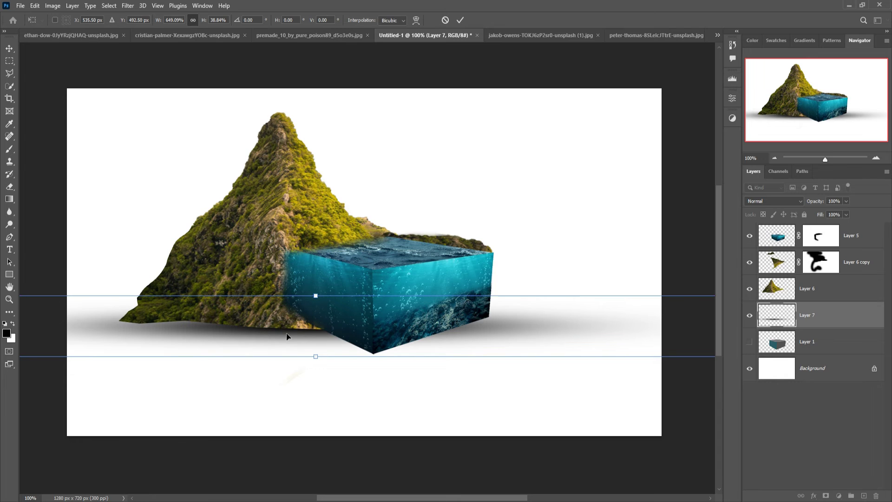
{"action": "left_click", "coordinate": [460, 20]}
Step: Duplicate Layer 7 and shrink the copy to about 58% width and 39% height along the mountain's left base
{"action": "right_click", "coordinate": [846, 320]}
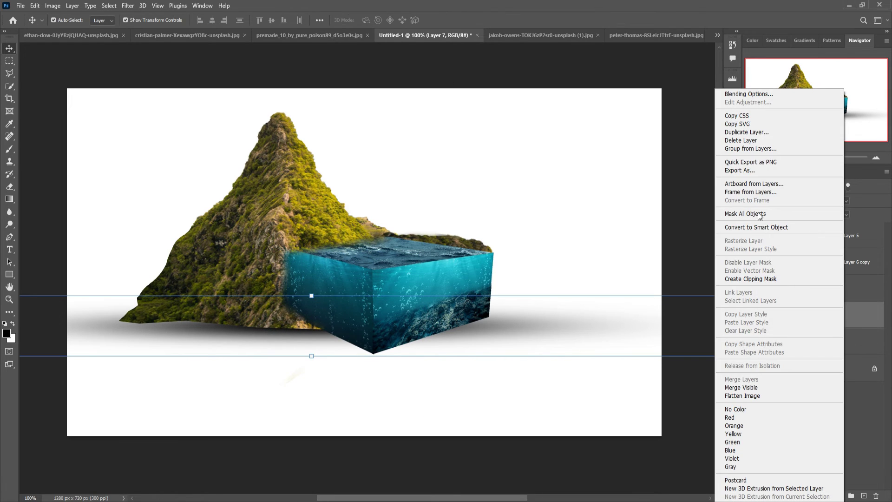
{"action": "left_click", "coordinate": [753, 140]}
{"action": "left_click", "coordinate": [524, 144]}
{"action": "left_click_drag", "start_coordinate": [312, 295], "coordinate": [183, 325]}
{"action": "left_click_drag", "start_coordinate": [193, 313], "coordinate": [185, 319]}
{"action": "key", "text": "Return"}
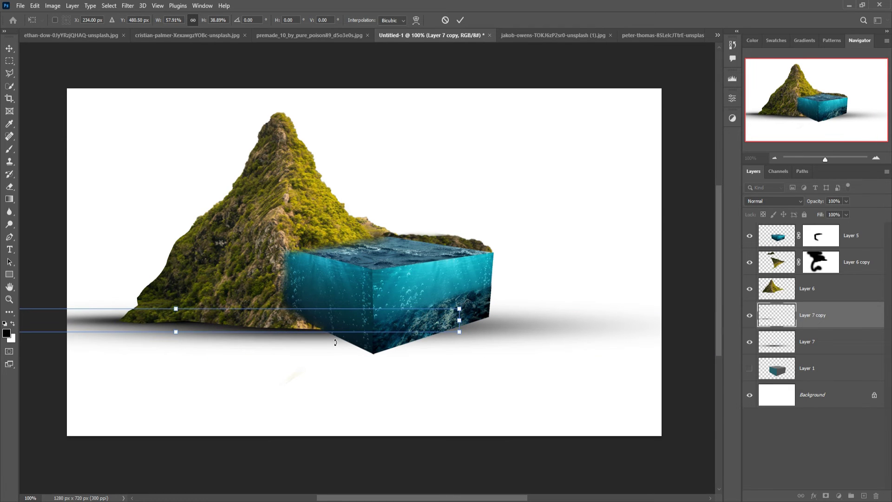
Step: Create a layer clipped to Layer 6 and shade the mountain's base in black with a 200 px soft brush at 22% opacity
{"action": "left_click", "coordinate": [837, 285]}
{"action": "key", "text": "ctrl+shift+alt+n"}
{"action": "right_click", "coordinate": [837, 283]}
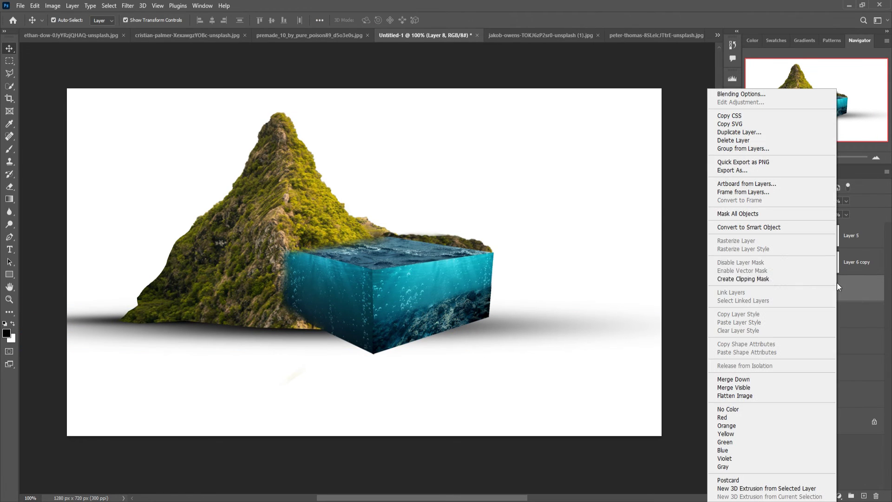
{"action": "left_click", "coordinate": [743, 278]}
{"action": "left_click", "coordinate": [9, 149]}
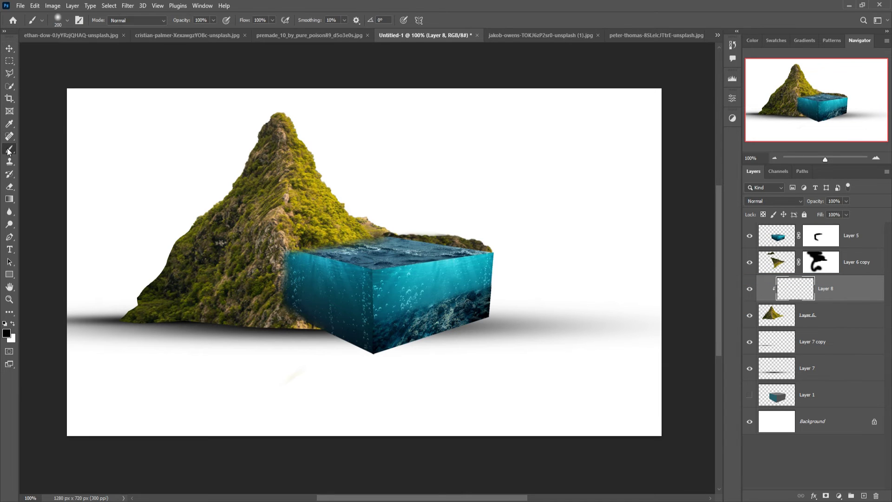
{"action": "left_click", "coordinate": [213, 20]}
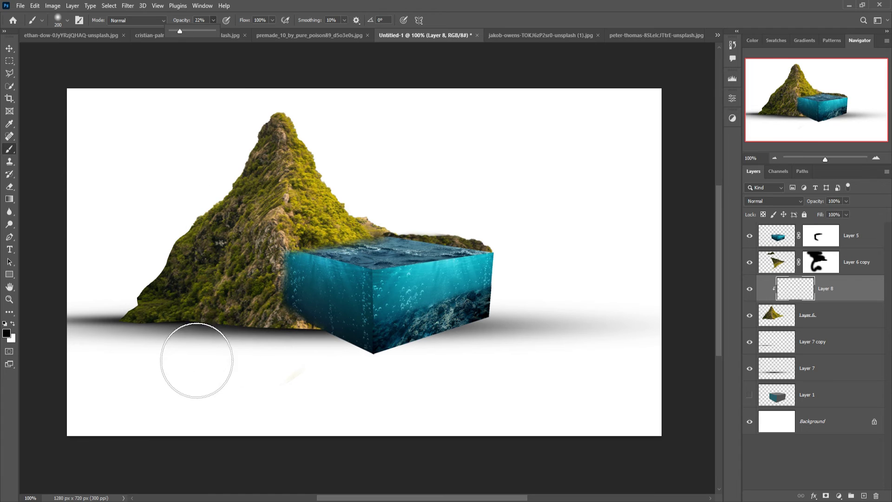
{"action": "mouse_move", "coordinate": [191, 363]}
{"action": "left_mouse_down"}
{"action": "mouse_move", "coordinate": [169, 382]}
{"action": "mouse_move", "coordinate": [245, 374]}
{"action": "mouse_move", "coordinate": [349, 392]}
{"action": "mouse_move", "coordinate": [141, 402]}
{"action": "left_mouse_up"}
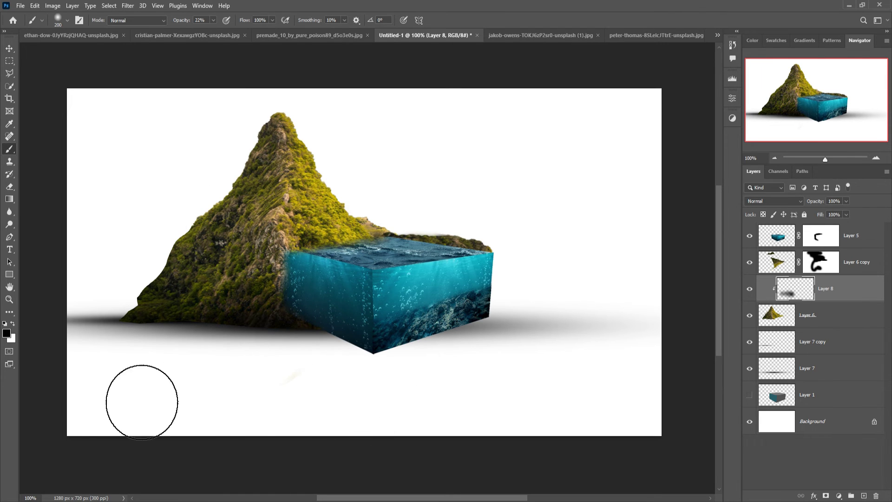
Step: Duplicate Layer 7 and narrow the copy into a shadow centred beneath the water block's front corner
{"action": "left_click", "coordinate": [10, 48]}
{"action": "left_click", "coordinate": [812, 343]}
{"action": "right_click", "coordinate": [809, 369]}
{"action": "left_click", "coordinate": [762, 56]}
{"action": "left_click", "coordinate": [522, 142]}
{"action": "mouse_move", "coordinate": [311, 297]}
{"action": "left_mouse_down"}
{"action": "mouse_move", "coordinate": [311, 320]}
{"action": "mouse_move", "coordinate": [357, 345]}
{"action": "mouse_move", "coordinate": [390, 274]}
{"action": "mouse_move", "coordinate": [386, 310]}
{"action": "left_mouse_up"}
{"action": "left_click_drag", "start_coordinate": [362, 388], "coordinate": [360, 383]}
{"action": "left_click_drag", "start_coordinate": [399, 345], "coordinate": [459, 355]}
{"action": "key", "text": "Return"}
Step: Duplicate the front-corner shadow and adjust the copy slightly to deepen the darkness under the block
{"action": "key", "text": "ctrl+j"}
{"action": "key", "text": "ctrl+t"}
{"action": "left_click_drag", "start_coordinate": [374, 395], "coordinate": [382, 386]}
{"action": "left_click", "coordinate": [460, 21]}
Step: Duplicate Layer 7 copy 3 and flatten the copy into a thin contact shadow just under the block's front corner
{"action": "right_click", "coordinate": [838, 371]}
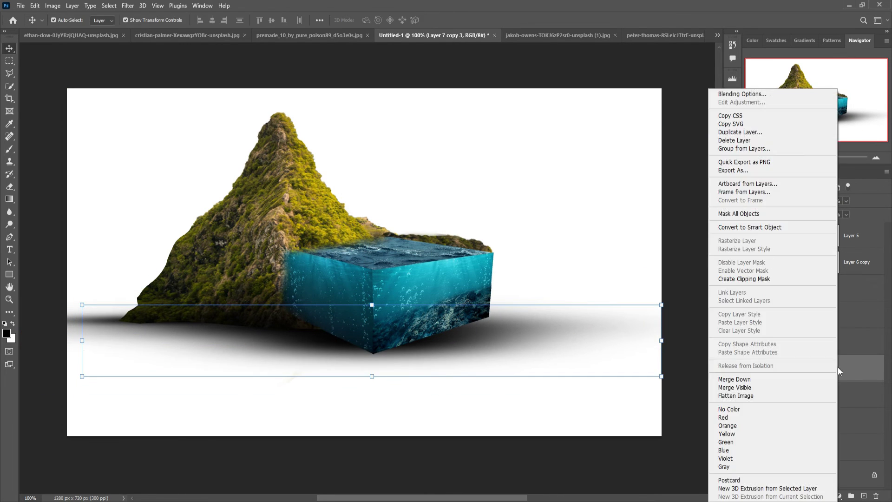
{"action": "left_click", "coordinate": [743, 131]}
{"action": "left_click", "coordinate": [523, 142]}
{"action": "left_click_drag", "start_coordinate": [403, 351], "coordinate": [401, 362]}
{"action": "left_click_drag", "start_coordinate": [378, 316], "coordinate": [378, 352]}
{"action": "left_click_drag", "start_coordinate": [437, 373], "coordinate": [513, 324]}
{"action": "left_click", "coordinate": [460, 21]}
Step: Duplicate Layer 7 copy 4, move the copy beneath the block's right end and scale its height to 82.43%
{"action": "right_click", "coordinate": [841, 370]}
{"action": "left_click", "coordinate": [771, 131]}
{"action": "left_click", "coordinate": [522, 142]}
{"action": "left_click_drag", "start_coordinate": [462, 338], "coordinate": [462, 332]}
{"action": "left_click_drag", "start_coordinate": [505, 315], "coordinate": [502, 318]}
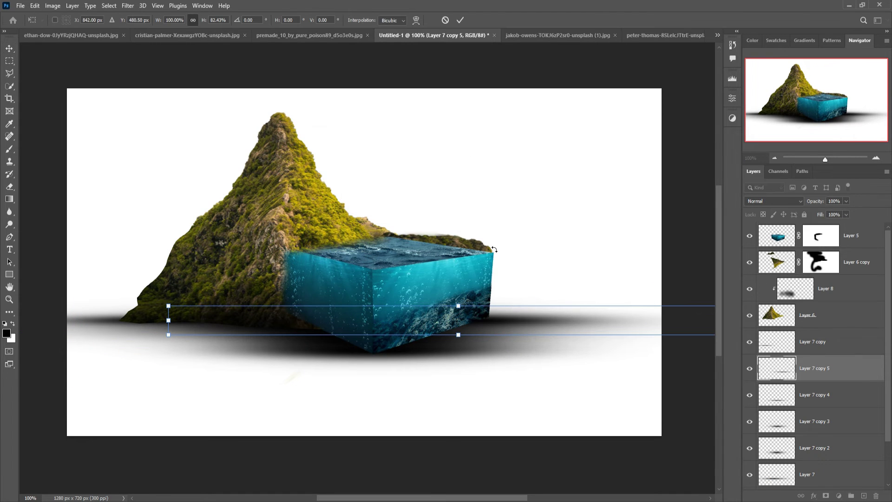
{"action": "key", "text": "Return"}
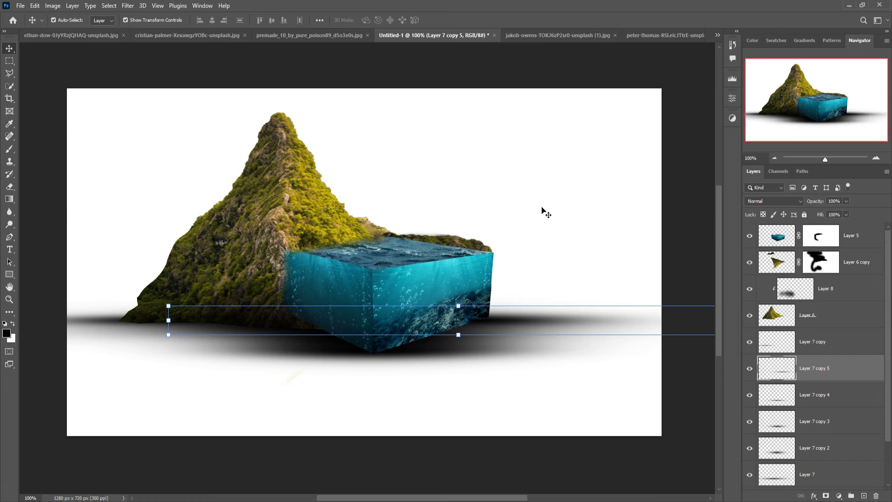
Step: Find the desert rock photo among the open documents and select its rocky ridge with Quick Selection
{"action": "left_click", "coordinate": [536, 35]}
{"action": "left_click", "coordinate": [641, 35]}
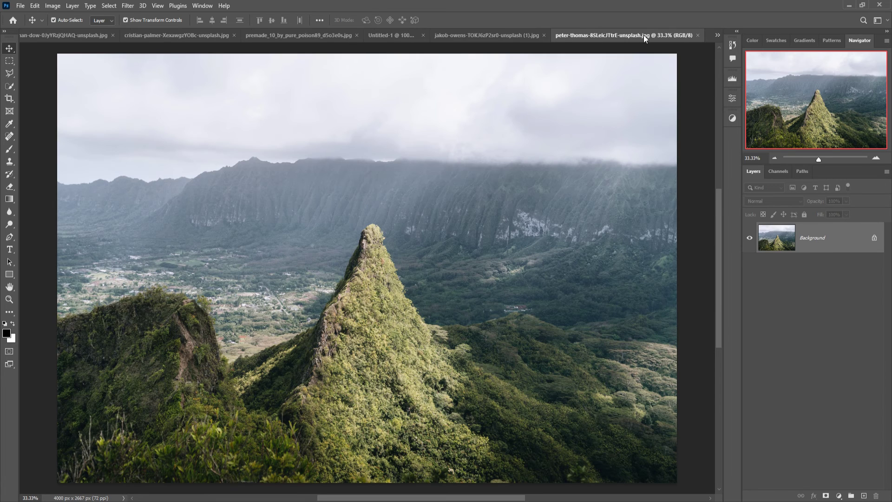
{"action": "left_click", "coordinate": [158, 38]}
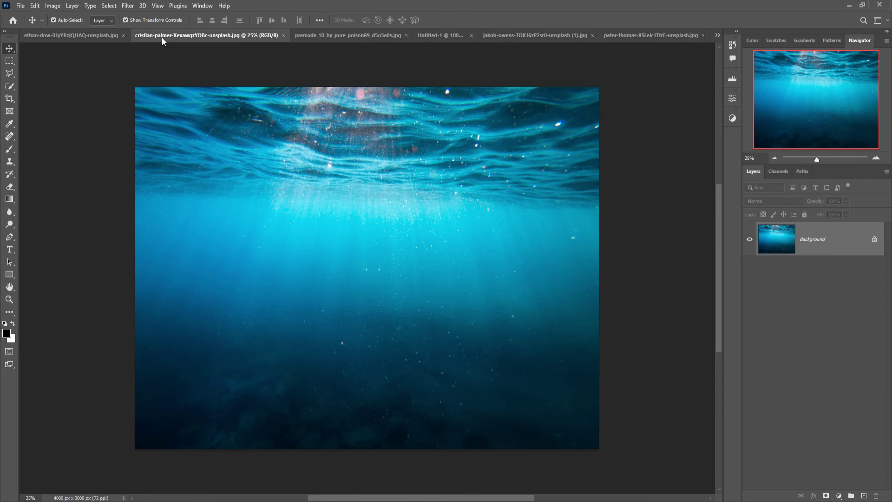
{"action": "left_click", "coordinate": [341, 34]}
{"action": "left_click", "coordinate": [49, 34]}
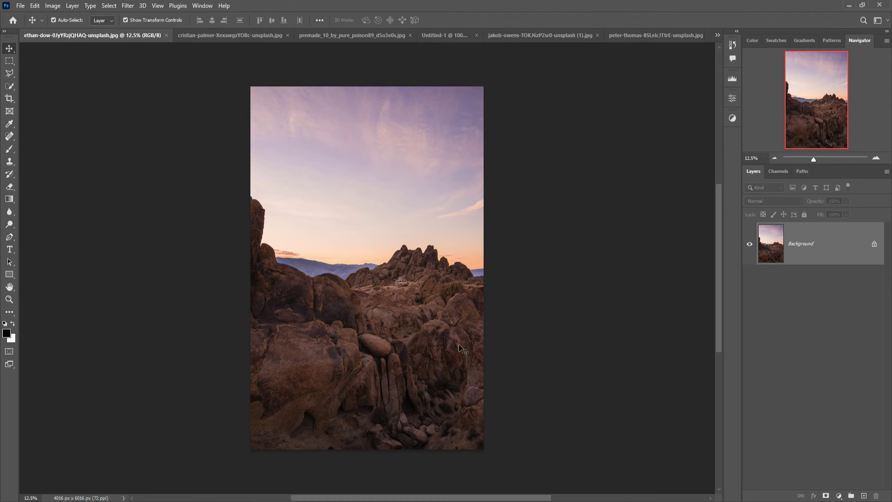
{"action": "left_click", "coordinate": [9, 86]}
{"action": "left_click", "coordinate": [403, 274]}
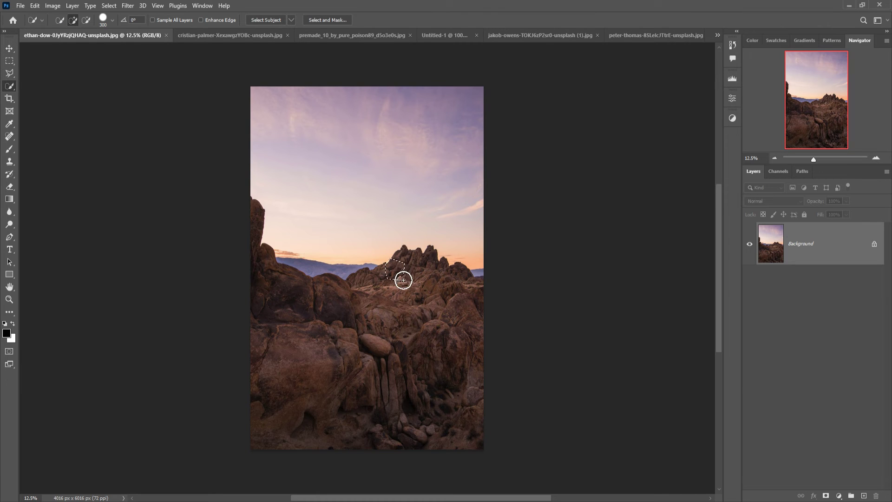
{"action": "mouse_move", "coordinate": [404, 280]}
{"action": "left_mouse_down"}
{"action": "mouse_move", "coordinate": [429, 272]}
{"action": "mouse_move", "coordinate": [458, 292]}
{"action": "mouse_move", "coordinate": [374, 297]}
{"action": "mouse_move", "coordinate": [442, 309]}
{"action": "mouse_move", "coordinate": [479, 300]}
{"action": "mouse_move", "coordinate": [425, 316]}
{"action": "left_mouse_up"}
Step: Float the desert photo, bring the selected rocks into Untitled-1 and scale them down
{"action": "left_click", "coordinate": [9, 49]}
{"action": "left_click_drag", "start_coordinate": [88, 37], "coordinate": [514, 93]}
{"action": "left_click", "coordinate": [482, 33]}
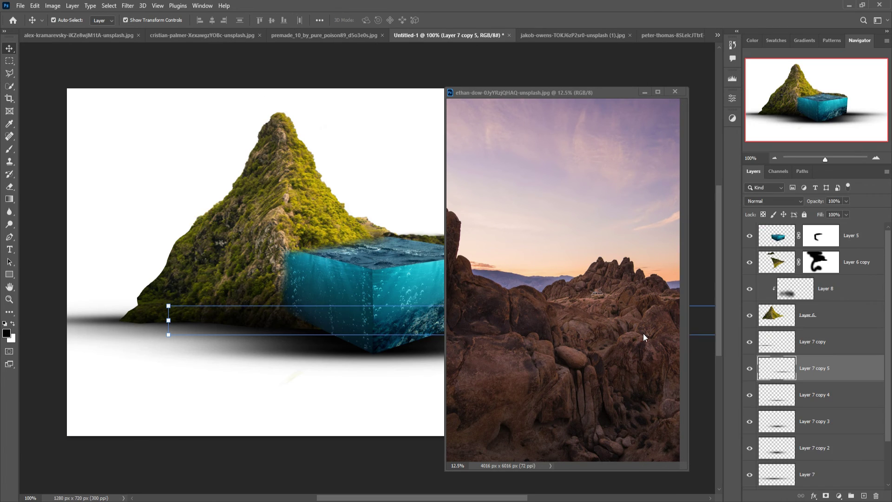
{"action": "left_click", "coordinate": [643, 333]}
{"action": "left_click_drag", "start_coordinate": [643, 333], "coordinate": [648, 328]}
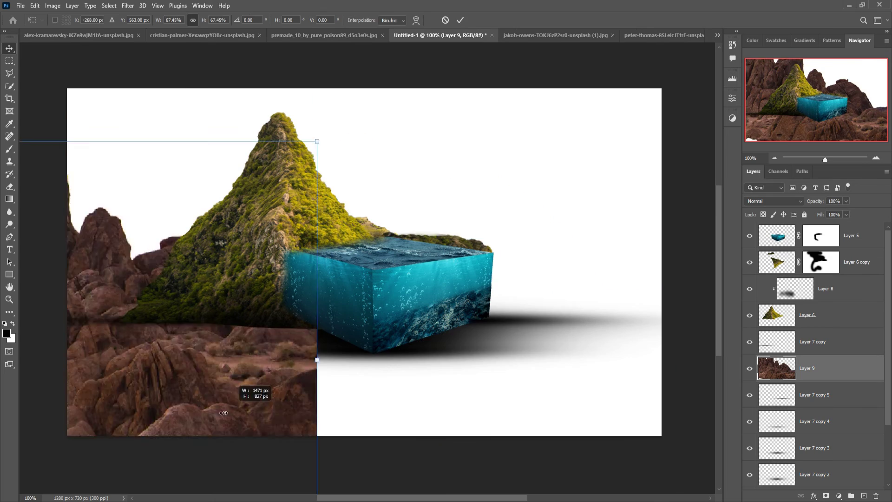
{"action": "left_click_drag", "start_coordinate": [224, 413], "coordinate": [186, 393]}
{"action": "left_click_drag", "start_coordinate": [209, 372], "coordinate": [320, 336]}
{"action": "key", "text": "Return"}
Step: Bring the rock layer to the front of the stack and fit it over the lower part of the block's left face
{"action": "key", "text": "ctrl+]"}
{"action": "key", "text": "ctrl+]"}
{"action": "key", "text": "ctrl+]"}
{"action": "key", "text": "ctrl+]"}
{"action": "key", "text": "ctrl+]"}
{"action": "key", "text": "ctrl+t"}
{"action": "left_click_drag", "start_coordinate": [254, 304], "coordinate": [238, 288]}
{"action": "left_click_drag", "start_coordinate": [366, 361], "coordinate": [371, 364]}
{"action": "key", "text": "Return"}
Step: Warp Layer 9 so the rocks' lower edge follows the bottom of the block's left face
{"action": "left_click", "coordinate": [35, 6]}
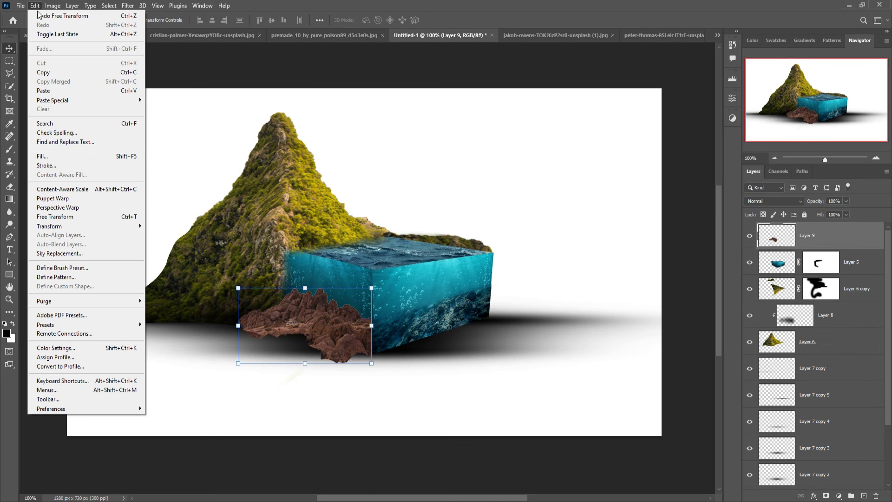
{"action": "mouse_move", "coordinate": [68, 228]}
{"action": "left_click", "coordinate": [172, 288]}
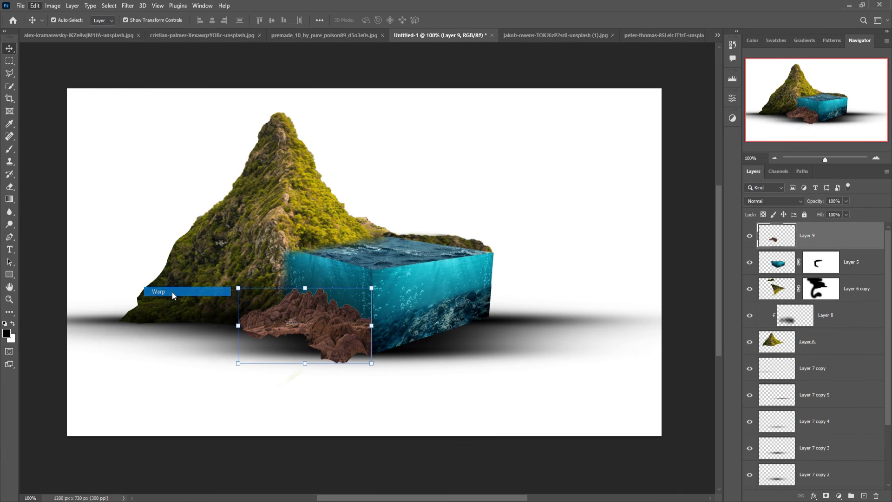
{"action": "left_click_drag", "start_coordinate": [327, 363], "coordinate": [373, 355]}
{"action": "left_click_drag", "start_coordinate": [279, 322], "coordinate": [280, 335]}
{"action": "left_click_drag", "start_coordinate": [238, 287], "coordinate": [246, 288]}
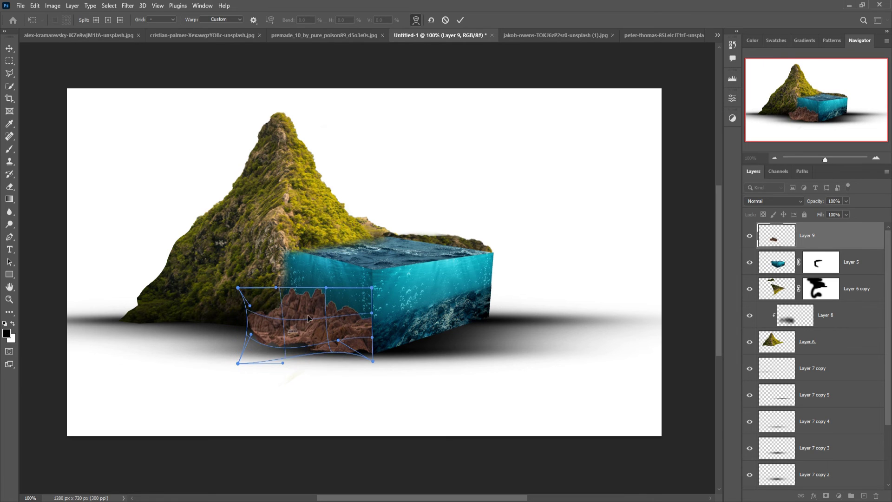
{"action": "left_click", "coordinate": [461, 21]}
Step: Clip a Hue/Saturation adjustment to Layer 9 and shift the rocks to a darker teal with Lightness -19
{"action": "left_click", "coordinate": [837, 495]}
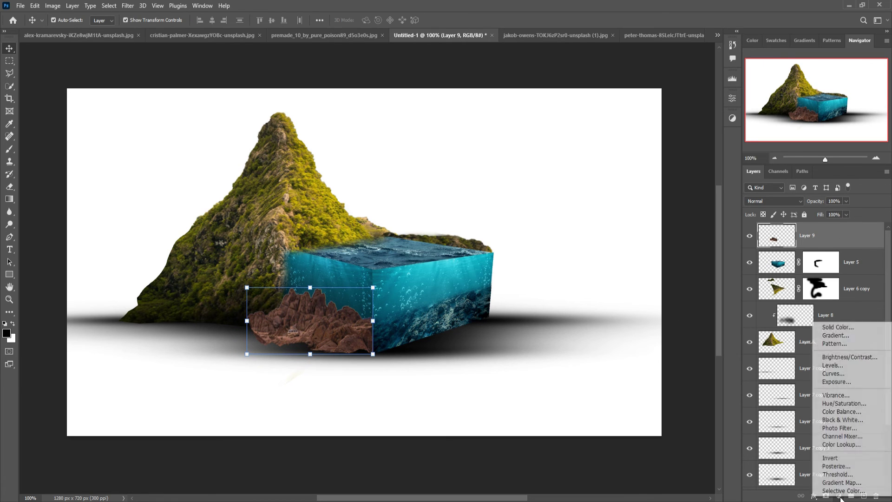
{"action": "left_click", "coordinate": [857, 404]}
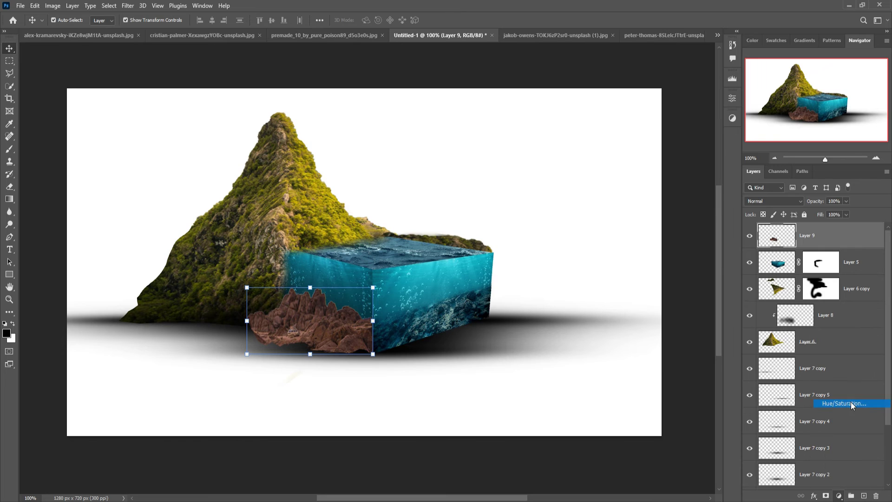
{"action": "left_click", "coordinate": [656, 259]}
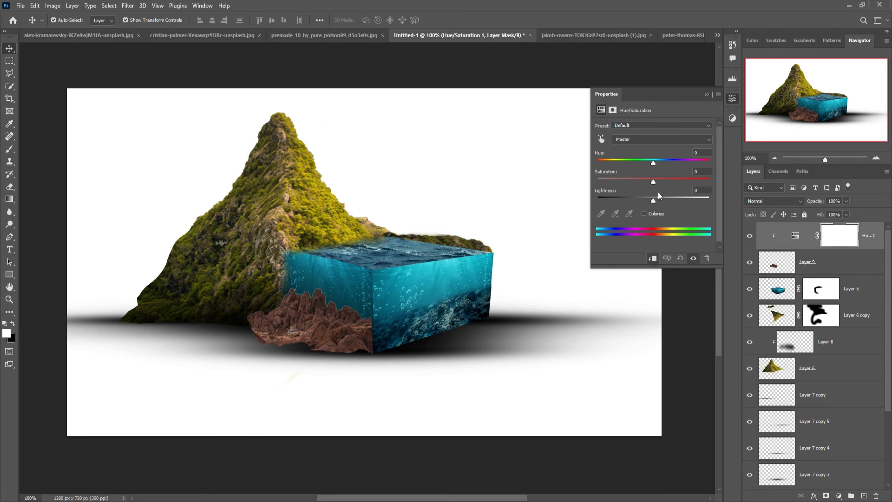
{"action": "left_click_drag", "start_coordinate": [653, 180], "coordinate": [663, 163]}
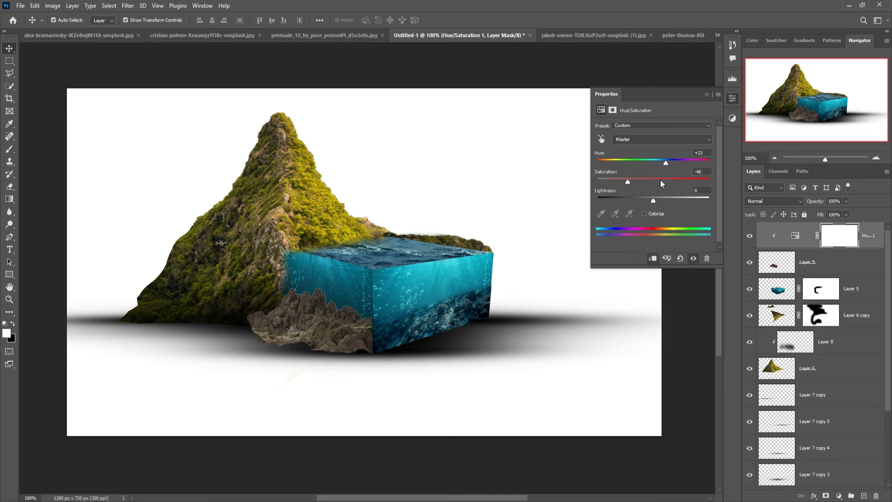
{"action": "left_click_drag", "start_coordinate": [653, 200], "coordinate": [645, 200]}
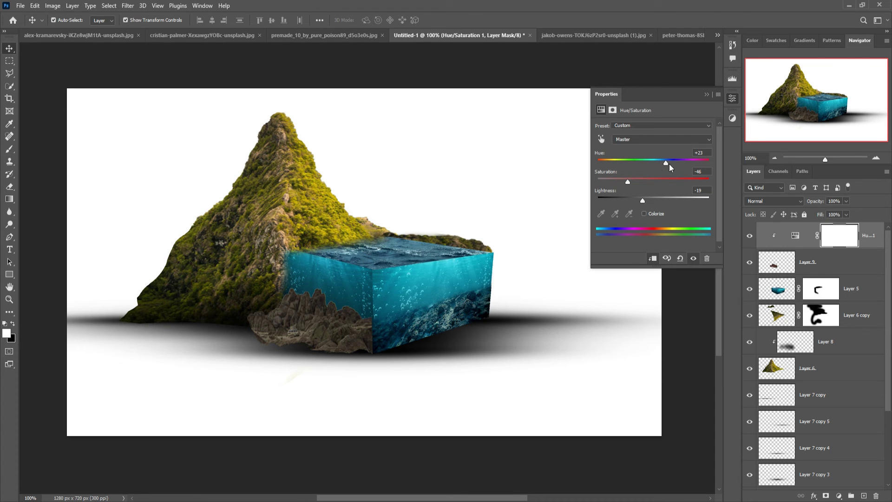
{"action": "left_click_drag", "start_coordinate": [667, 164], "coordinate": [706, 163]}
{"action": "left_click_drag", "start_coordinate": [628, 182], "coordinate": [652, 180]}
{"action": "left_click", "coordinate": [707, 94]}
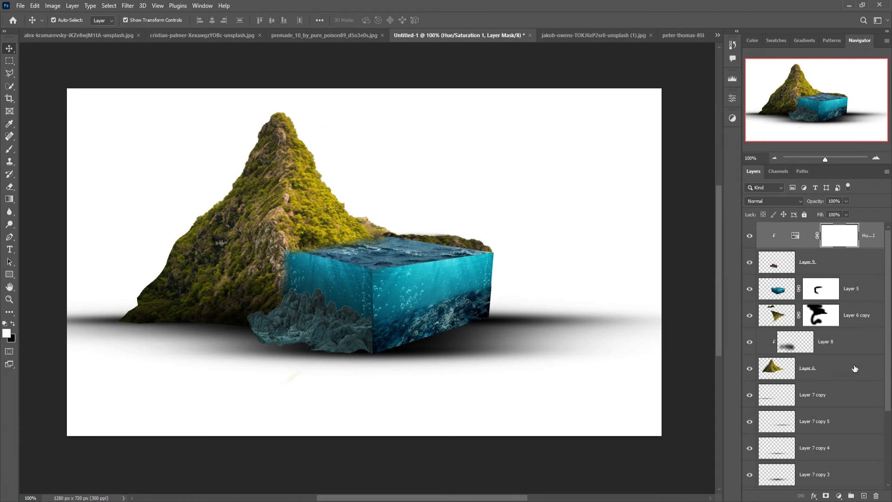
Step: Add a mask to Layer 9 and fade the rocks' left edge with a 100 px soft black brush at 22% opacity
{"action": "left_click", "coordinate": [824, 271]}
{"action": "left_click", "coordinate": [826, 496]}
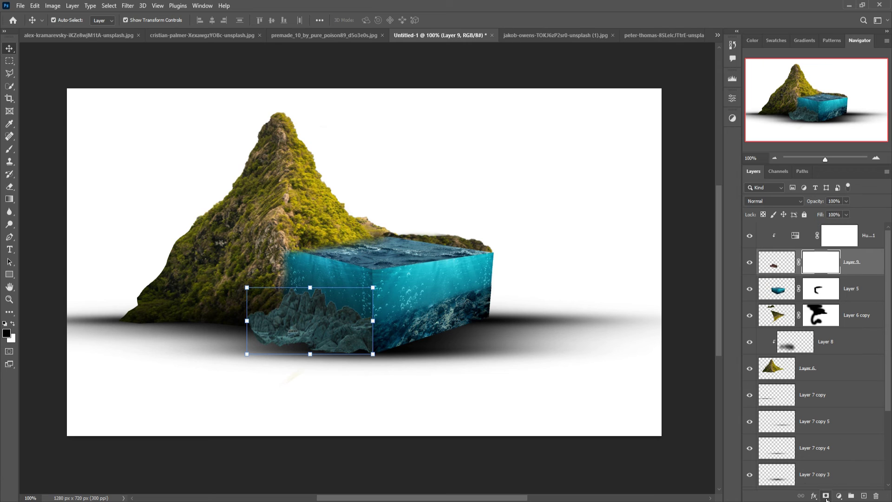
{"action": "left_click", "coordinate": [9, 148]}
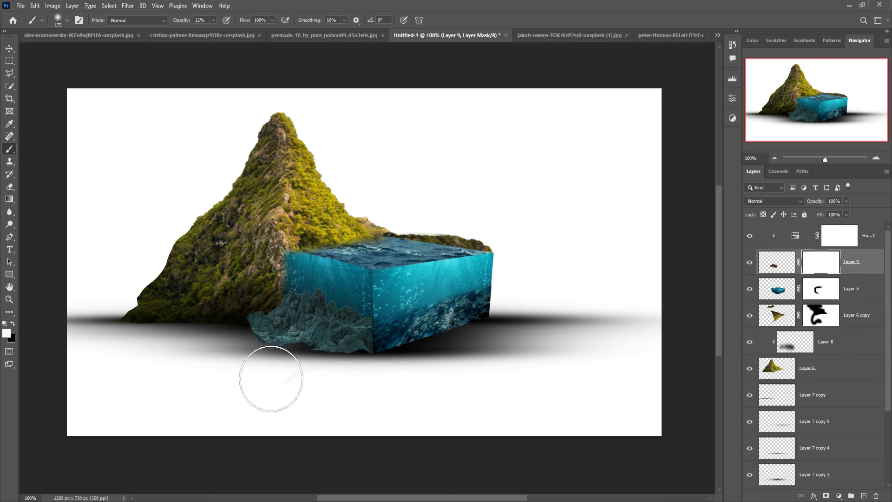
{"action": "key", "text": "bracketleft"}
{"action": "key", "text": "bracketleft"}
{"action": "key", "text": "bracketleft"}
{"action": "key", "text": "x"}
{"action": "left_click_drag", "start_coordinate": [267, 347], "coordinate": [265, 332]}
Step: Fade the rocks' lower edge on the mask at a higher brush opacity and touch it up with a 70 px brush in white
{"action": "left_click", "coordinate": [213, 21]}
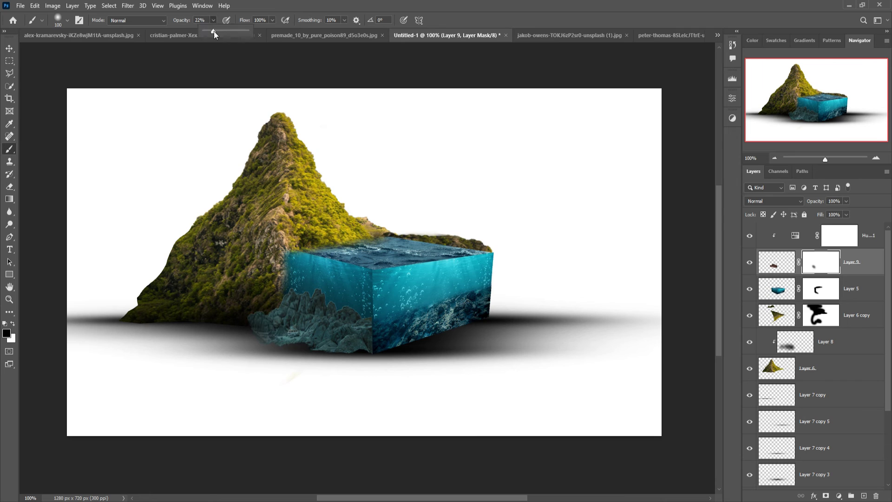
{"action": "left_click_drag", "start_coordinate": [213, 32], "coordinate": [224, 33]}
{"action": "left_click_drag", "start_coordinate": [267, 333], "coordinate": [352, 370]}
{"action": "key", "text": "bracketleft"}
{"action": "key", "text": "bracketleft"}
{"action": "key", "text": "bracketleft"}
{"action": "key", "text": "x"}
{"action": "left_click_drag", "start_coordinate": [328, 332], "coordinate": [265, 327]}
Step: Readjust the hue and saturation of the clipped adjustment to give the rocks an olive-brown tone
{"action": "double_click", "coordinate": [796, 235]}
{"action": "mouse_move", "coordinate": [703, 164]}
{"action": "left_mouse_down"}
{"action": "mouse_move", "coordinate": [610, 165]}
{"action": "mouse_move", "coordinate": [677, 163]}
{"action": "left_mouse_up"}
{"action": "left_click_drag", "start_coordinate": [626, 182], "coordinate": [639, 182]}
{"action": "left_click", "coordinate": [706, 94]}
Step: Warp Layer 9 again, pulling the rocks' left side inward along the base of the mountain
{"action": "left_click", "coordinate": [776, 262]}
{"action": "left_click", "coordinate": [35, 6]}
{"action": "left_click", "coordinate": [200, 302]}
{"action": "left_click_drag", "start_coordinate": [246, 288], "coordinate": [235, 291]}
{"action": "left_click_drag", "start_coordinate": [255, 320], "coordinate": [269, 318]}
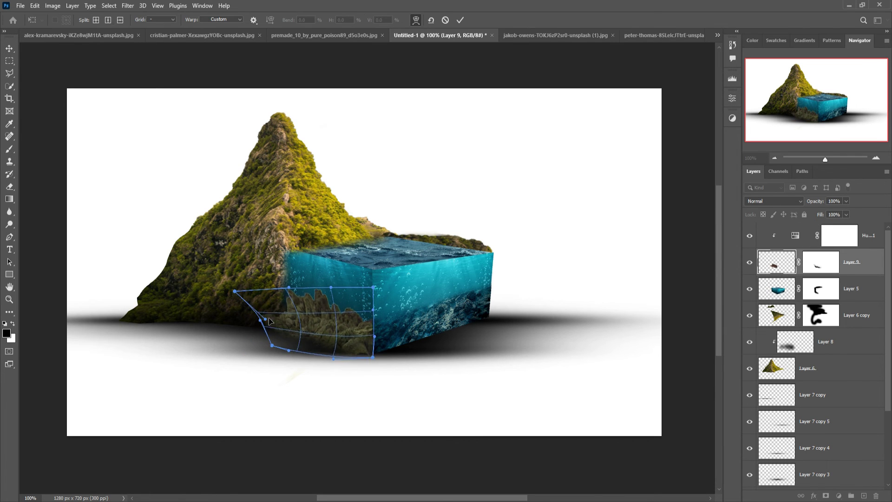
{"action": "left_click", "coordinate": [459, 20]}
Step: Create a layer above Layer 5 and softly darken the seam between mountain and water in black at 9% brush opacity
{"action": "left_click", "coordinate": [858, 289]}
{"action": "left_click", "coordinate": [864, 496]}
{"action": "key", "text": "b"}
{"action": "left_click", "coordinate": [213, 20]}
{"action": "left_click_drag", "start_coordinate": [225, 32], "coordinate": [198, 33]}
{"action": "left_click_drag", "start_coordinate": [287, 162], "coordinate": [288, 280]}
{"action": "left_click_drag", "start_coordinate": [279, 222], "coordinate": [310, 283]}
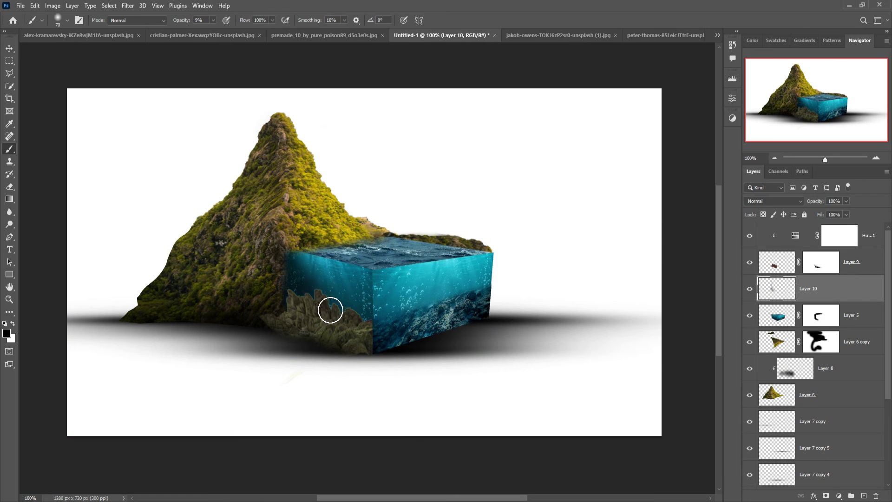
Step: Create a layer above Layer 9 and shade the lower part of the rocks with the soft black brush
{"action": "left_click", "coordinate": [858, 262]}
{"action": "left_click", "coordinate": [864, 496]}
{"action": "left_click", "coordinate": [776, 275], "text": "alt"}
{"action": "left_click_drag", "start_coordinate": [274, 316], "coordinate": [330, 347]}
Step: Add a Gradient Fill layer directly above the Background and choose a blue gradient for it
{"action": "left_click", "coordinate": [10, 48]}
{"action": "scroll", "coordinate": [813, 394], "scroll_direction": "down", "scroll_amount": 5}
{"action": "left_click", "coordinate": [812, 477]}
{"action": "left_click", "coordinate": [839, 496]}
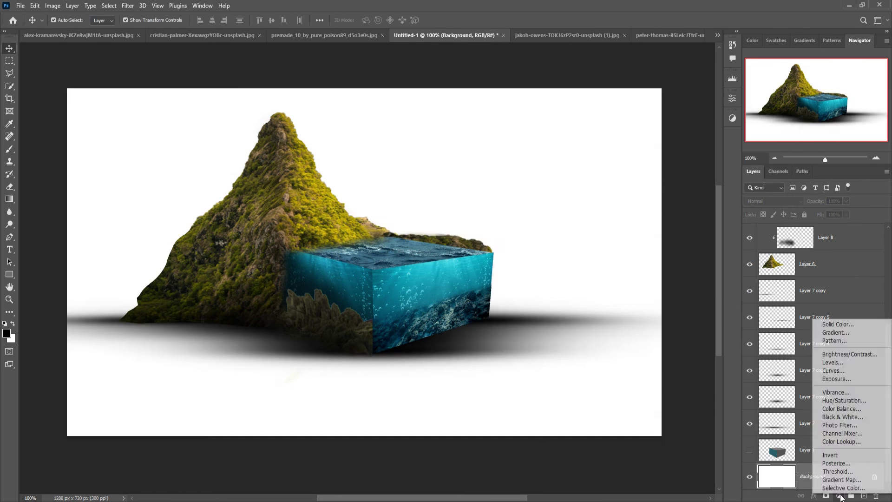
{"action": "left_click", "coordinate": [835, 333]}
{"action": "left_click", "coordinate": [411, 130]}
{"action": "left_click", "coordinate": [438, 138]}
Step: Change the blue gradient fill's style to Radial and apply it as the background
{"action": "double_click", "coordinate": [347, 254]}
{"action": "left_click", "coordinate": [568, 166]}
{"action": "left_click", "coordinate": [727, 121]}
{"action": "left_click", "coordinate": [526, 94]}
{"action": "left_click", "coordinate": [403, 145]}
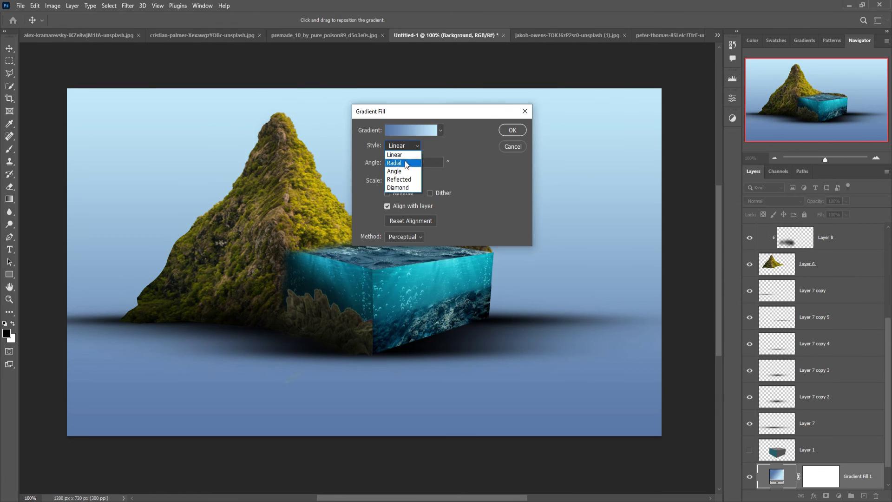
{"action": "left_click", "coordinate": [405, 163]}
{"action": "key", "text": "Return"}
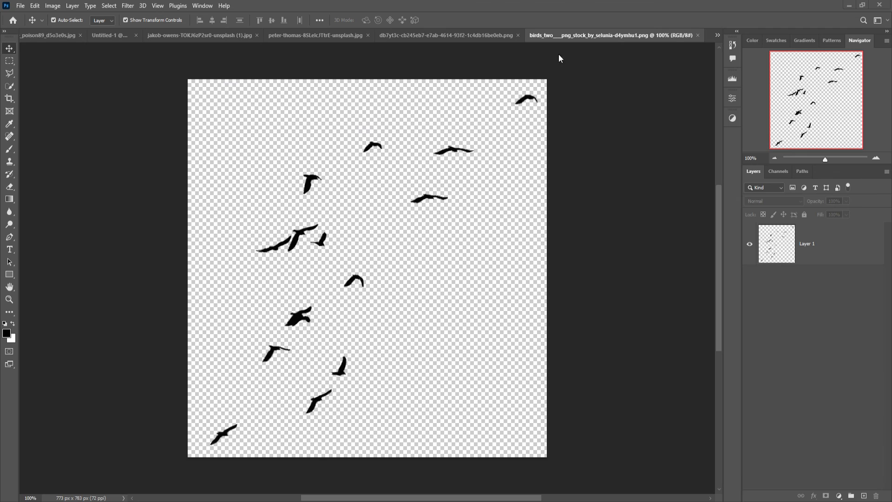
Step: Bring the flock of black bird silhouettes into the Untitled-1 composite and scale it down in the sky beside the mountain peak
{"action": "left_click_drag", "start_coordinate": [597, 39], "coordinate": [603, 75]}
{"action": "left_click", "coordinate": [228, 35]}
{"action": "left_click_drag", "start_coordinate": [643, 237], "coordinate": [414, 246]}
{"action": "left_click_drag", "start_coordinate": [656, 460], "coordinate": [399, 185]}
{"action": "key", "text": "Return"}
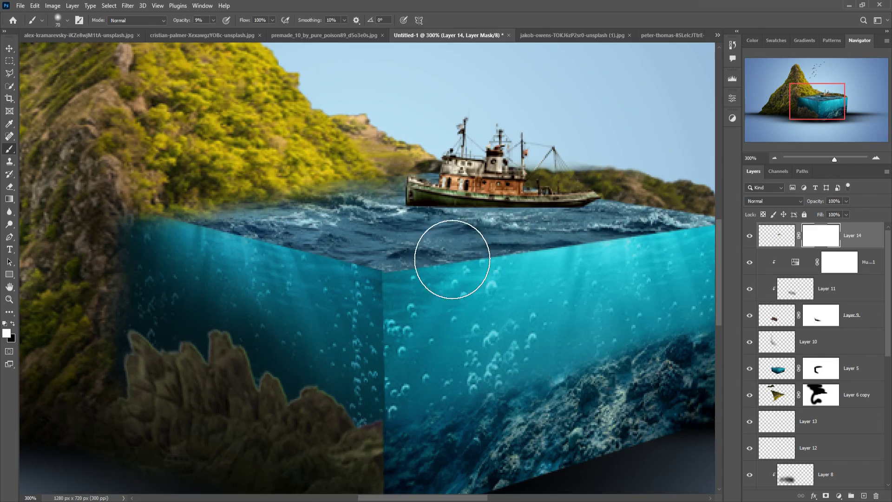
Step: Blend the scaled-down ship into the water surface with a layer mask, and place the orange sun glow beside the mountain peak
{"action": "left_click_drag", "start_coordinate": [452, 259], "coordinate": [571, 223]}
{"action": "key", "text": "x"}
{"action": "key", "text": "ctrl+0"}
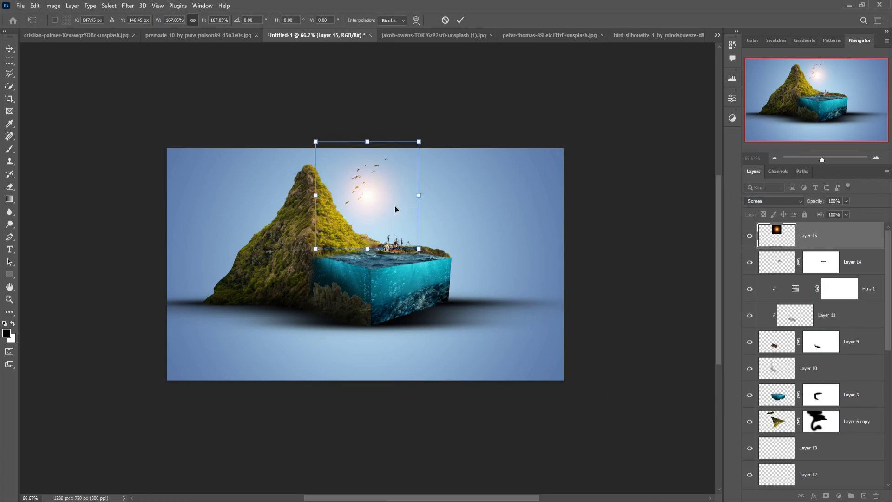
{"action": "left_click_drag", "start_coordinate": [395, 209], "coordinate": [379, 194]}
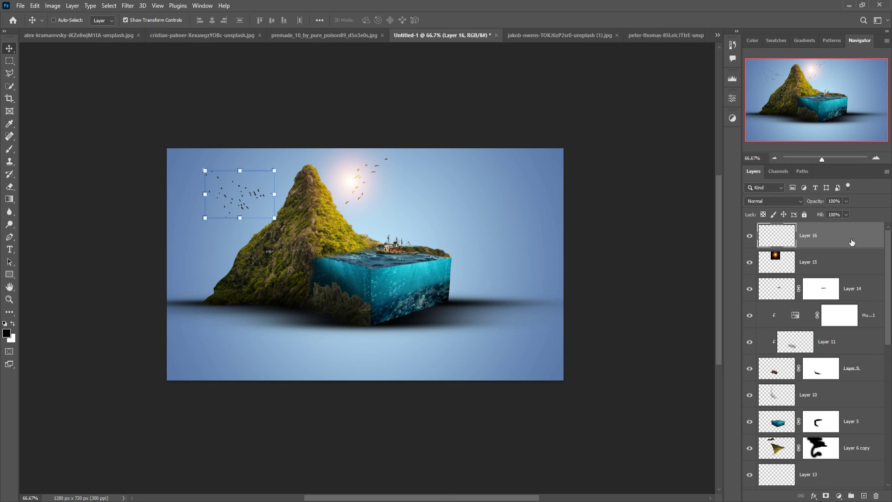
Step: Stamp all visible layers onto a new top layer and convert it to a smart object
{"action": "key", "text": "ctrl+shift+alt+e"}
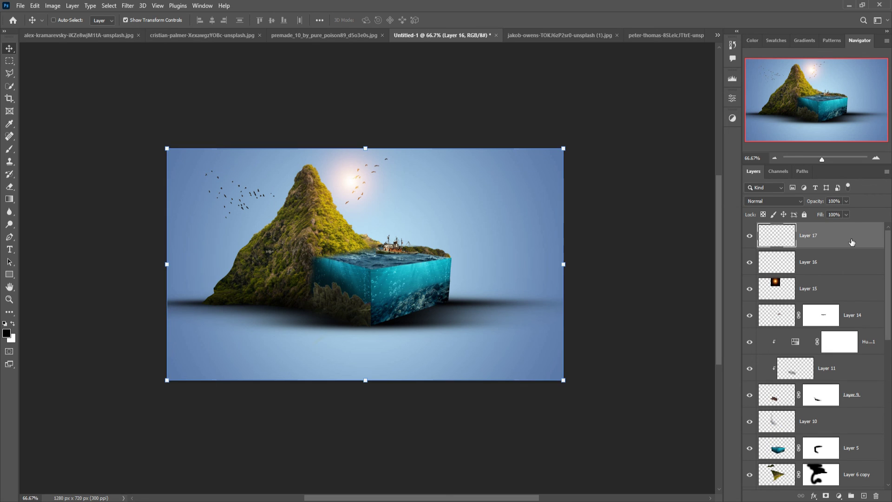
{"action": "right_click", "coordinate": [851, 235]}
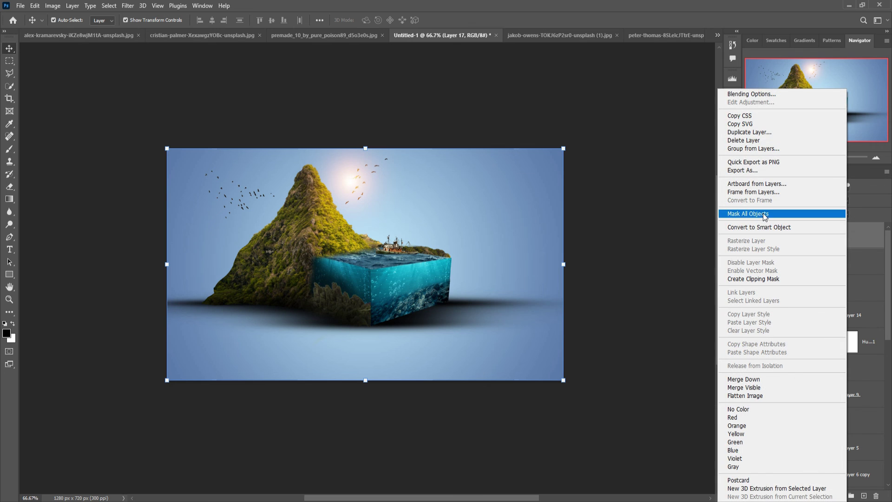
{"action": "left_click", "coordinate": [782, 227]}
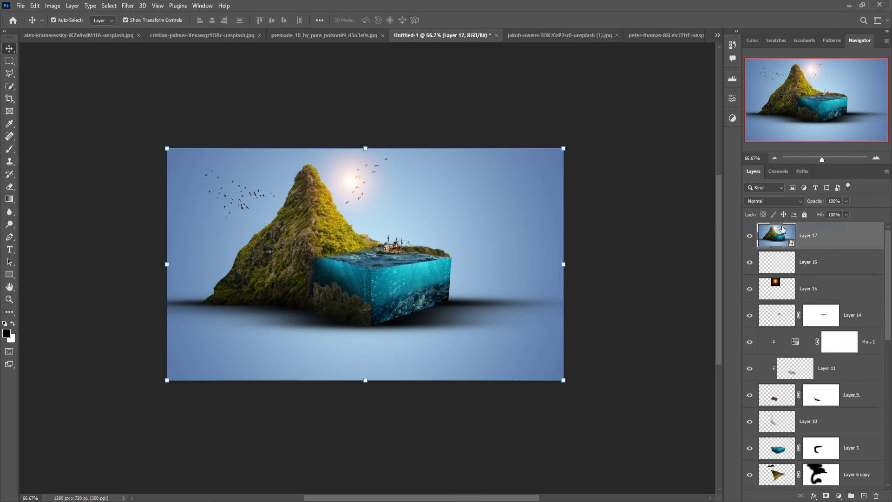
Step: Open the Camera Raw Filter on the merged layer and set Saturation to +8 and the sharpening Amount to 64
{"action": "left_click", "coordinate": [132, 8]}
{"action": "left_click", "coordinate": [149, 80]}
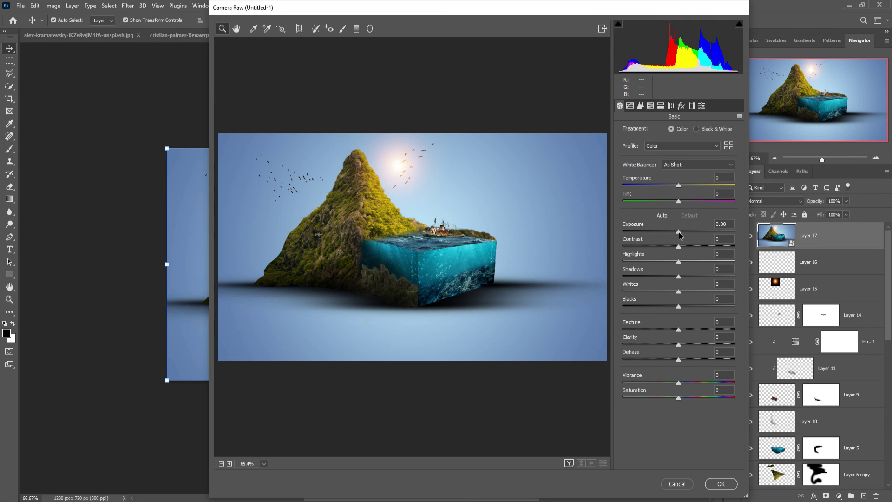
{"action": "left_click_drag", "start_coordinate": [679, 235], "coordinate": [678, 235]}
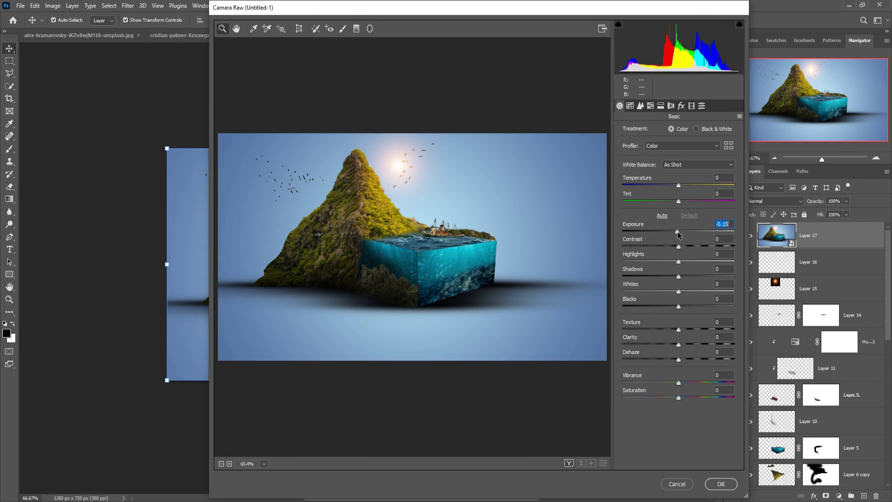
{"action": "double_click", "coordinate": [677, 233]}
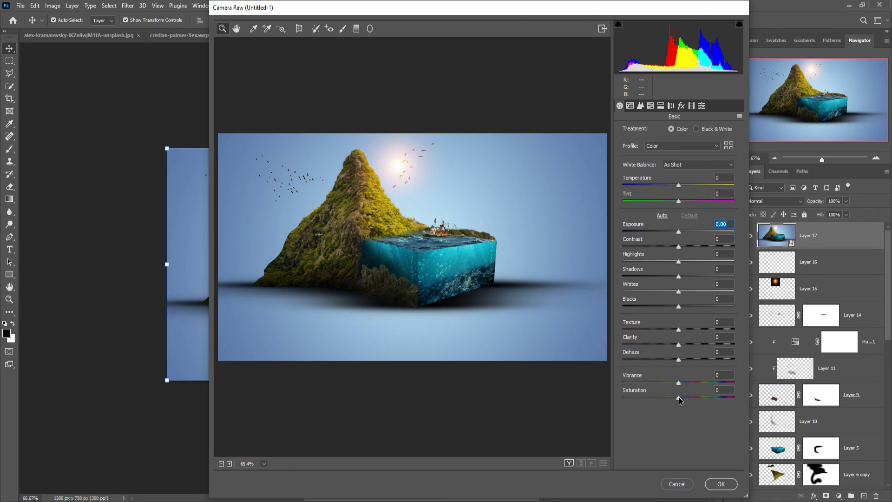
{"action": "left_click_drag", "start_coordinate": [679, 400], "coordinate": [683, 398]}
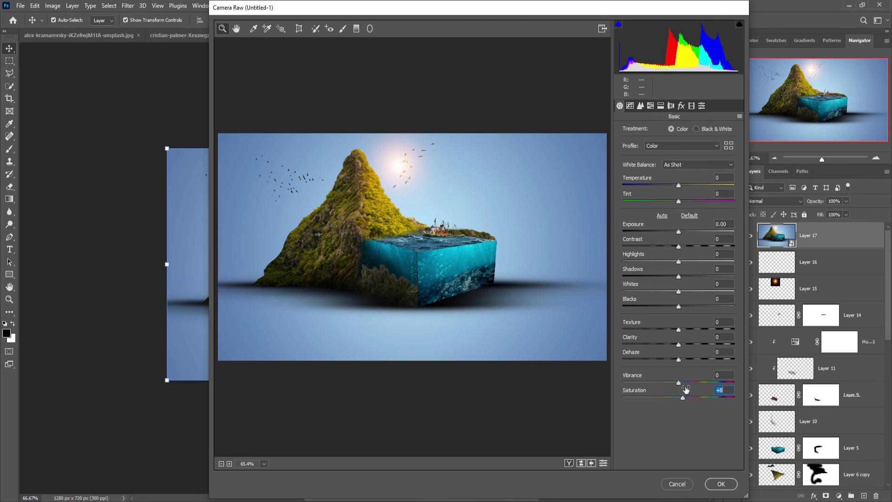
{"action": "left_click", "coordinate": [641, 106]}
{"action": "left_click_drag", "start_coordinate": [623, 148], "coordinate": [671, 149]}
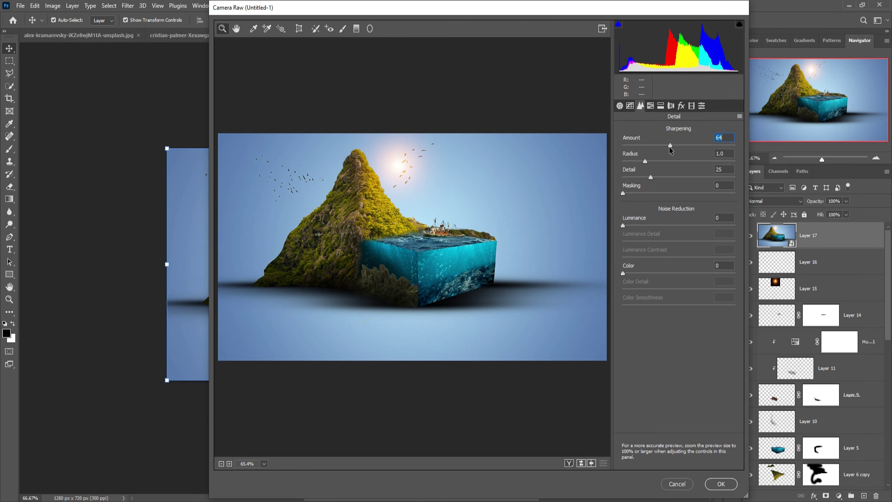
Step: Set the HSL saturation of Aquas to +13 and Blues to +16
{"action": "left_click", "coordinate": [651, 106]}
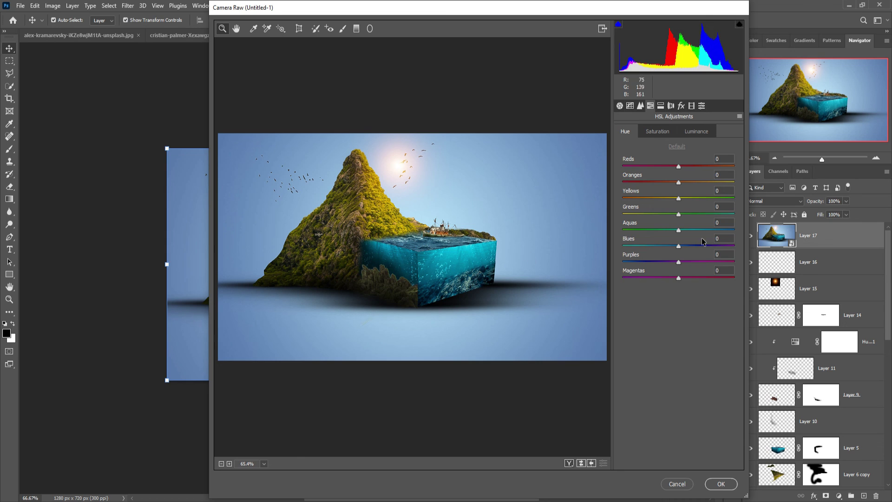
{"action": "left_click", "coordinate": [657, 132]}
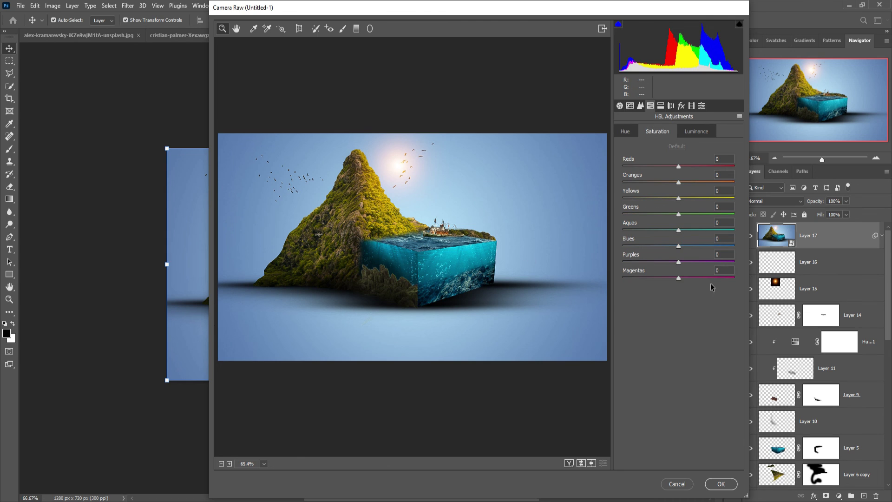
{"action": "mouse_move", "coordinate": [680, 246]}
{"action": "left_mouse_down"}
{"action": "mouse_move", "coordinate": [690, 247]}
{"action": "mouse_move", "coordinate": [688, 234]}
{"action": "mouse_move", "coordinate": [686, 247]}
{"action": "mouse_move", "coordinate": [664, 250]}
{"action": "mouse_move", "coordinate": [689, 249]}
{"action": "left_mouse_up"}
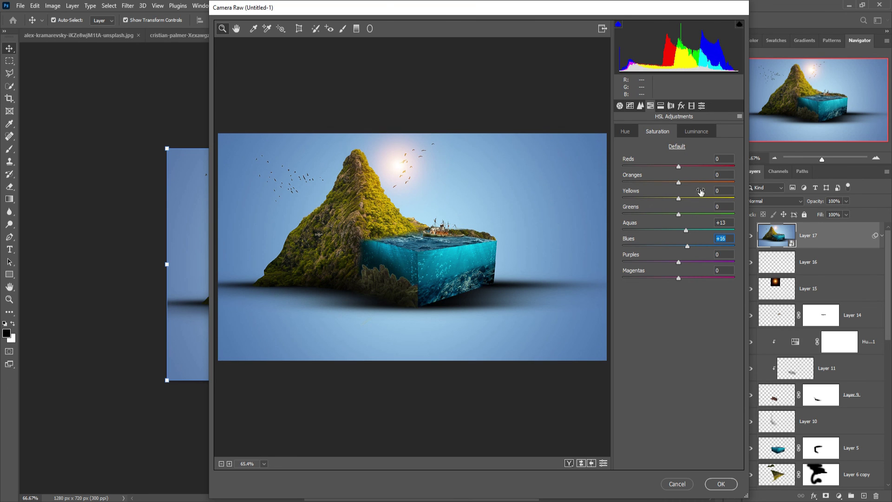
Step: Set the post-crop vignetting Amount to -12 and apply the Camera Raw Filter
{"action": "left_click", "coordinate": [681, 105]}
{"action": "left_click_drag", "start_coordinate": [679, 234], "coordinate": [671, 234]}
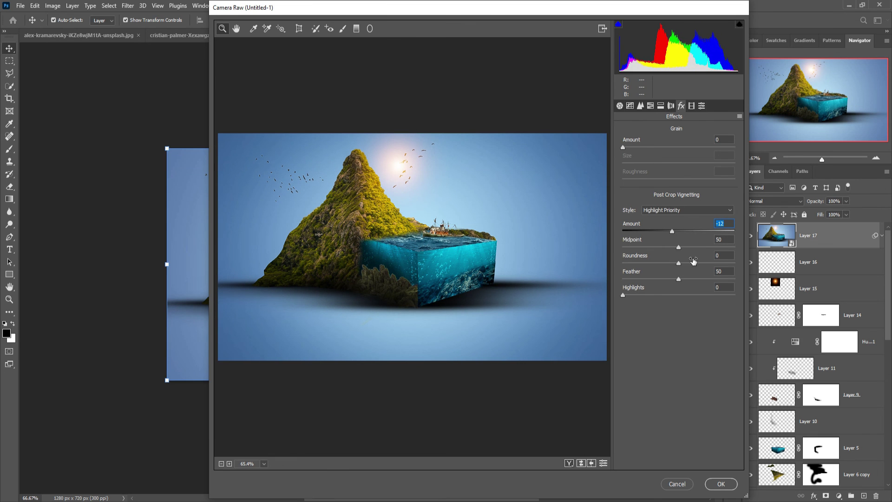
{"action": "left_click", "coordinate": [720, 483]}
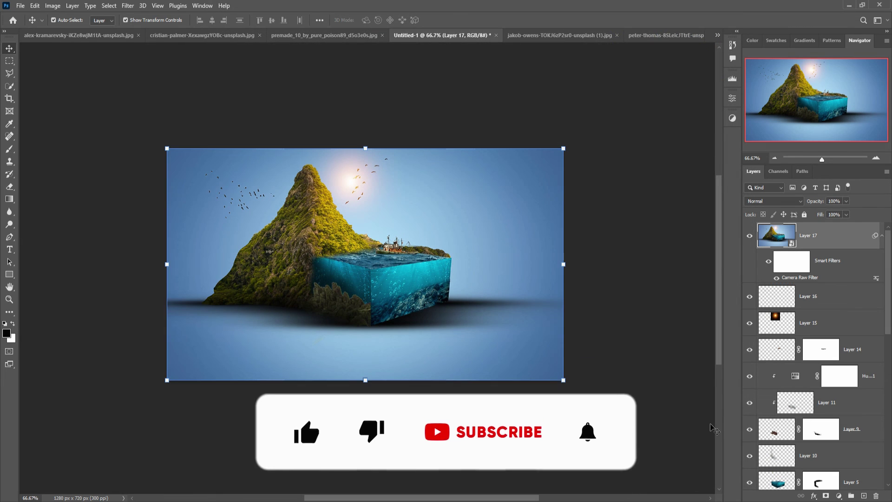